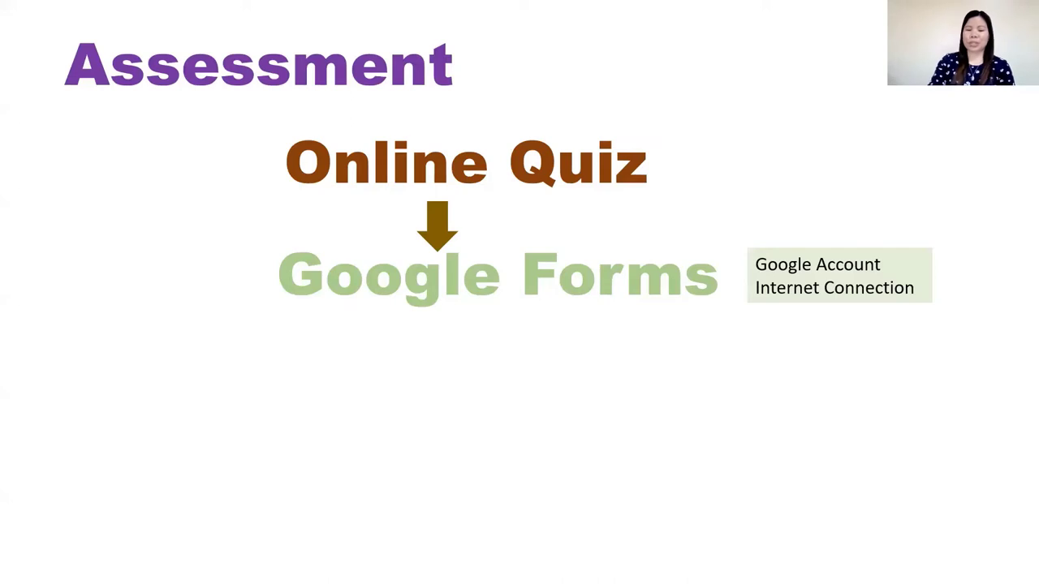
# Play the next two Assessment slide animations to show Quiz Content and Send to Students.
pyautogui.press('Right')
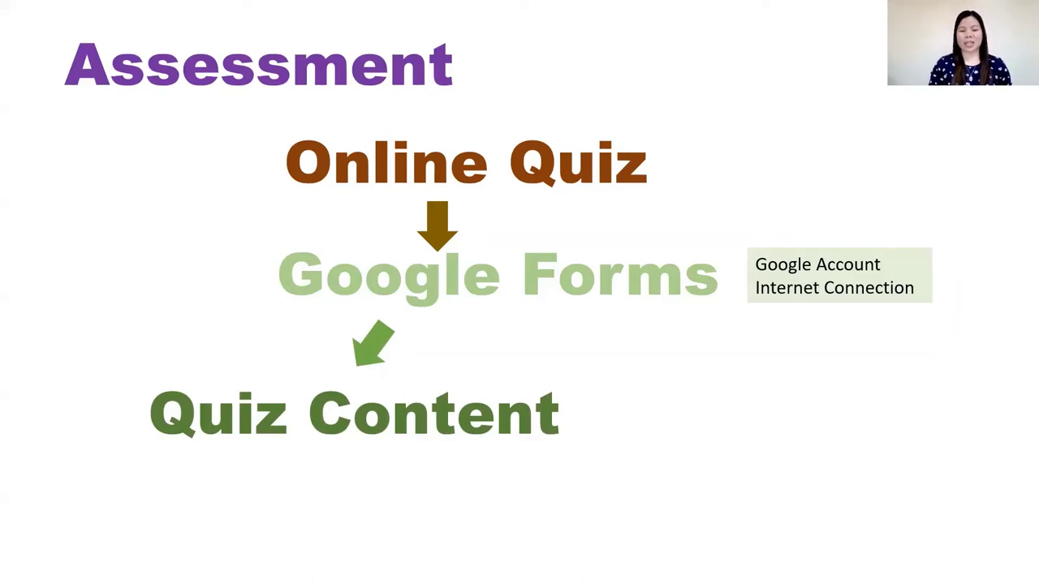
pyautogui.press('Right')
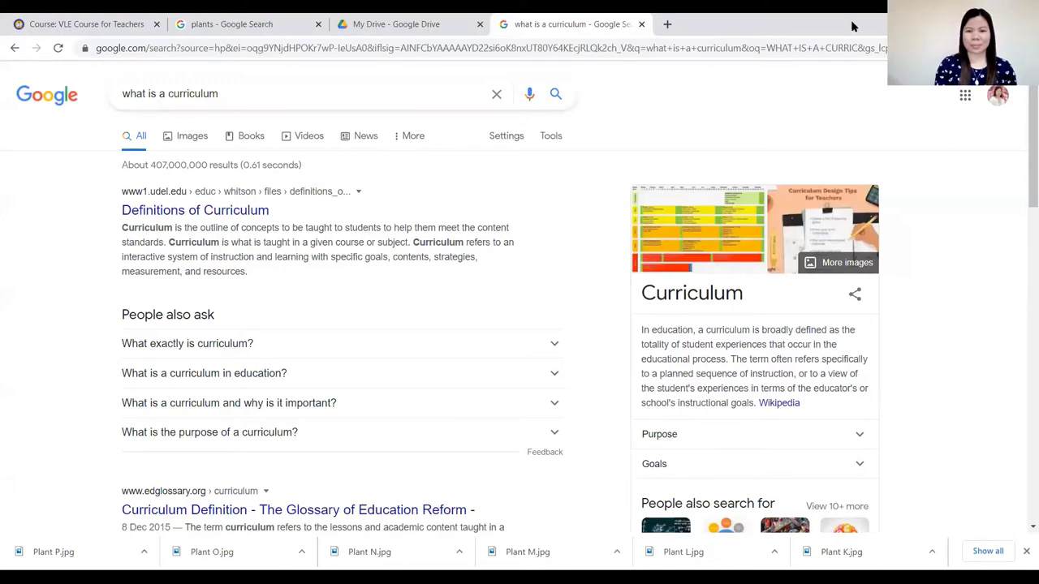
# Open a blank new tab with the Google search box, leaving the address bar unfocused.
pyautogui.hotkey('ctrl', 't')
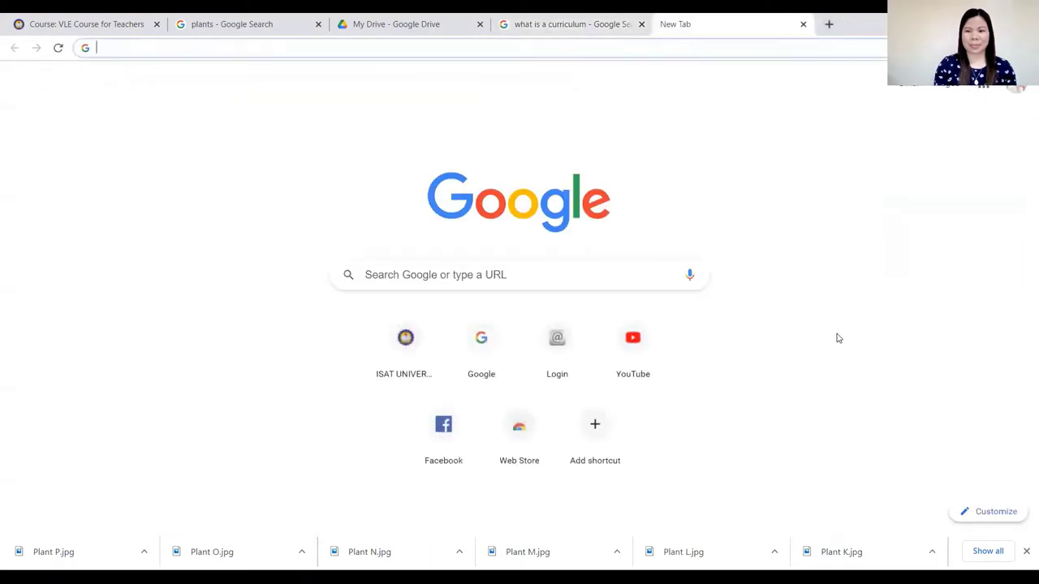
pyautogui.click(838, 338)
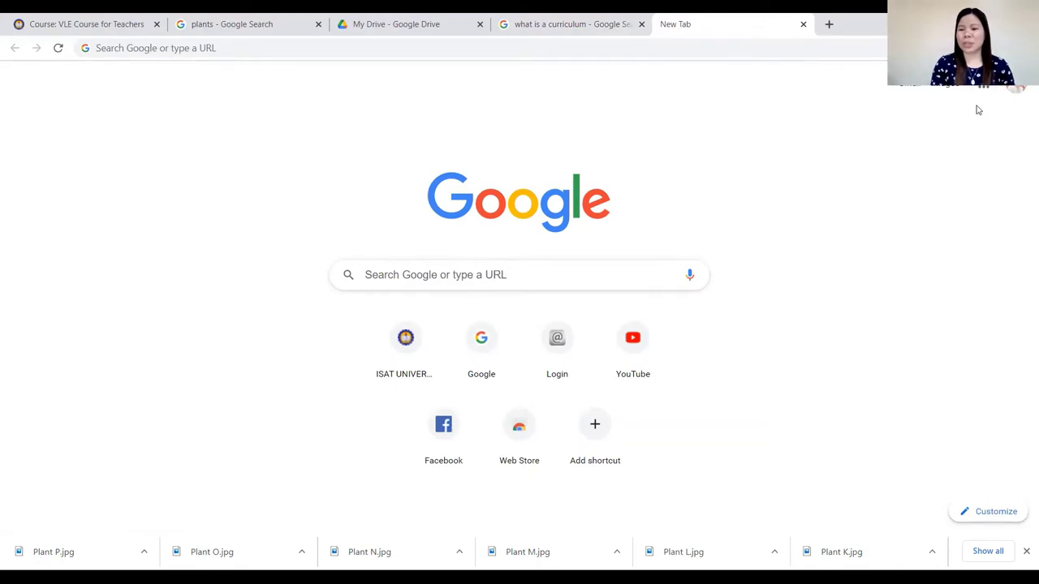
pyautogui.click(1015, 92)
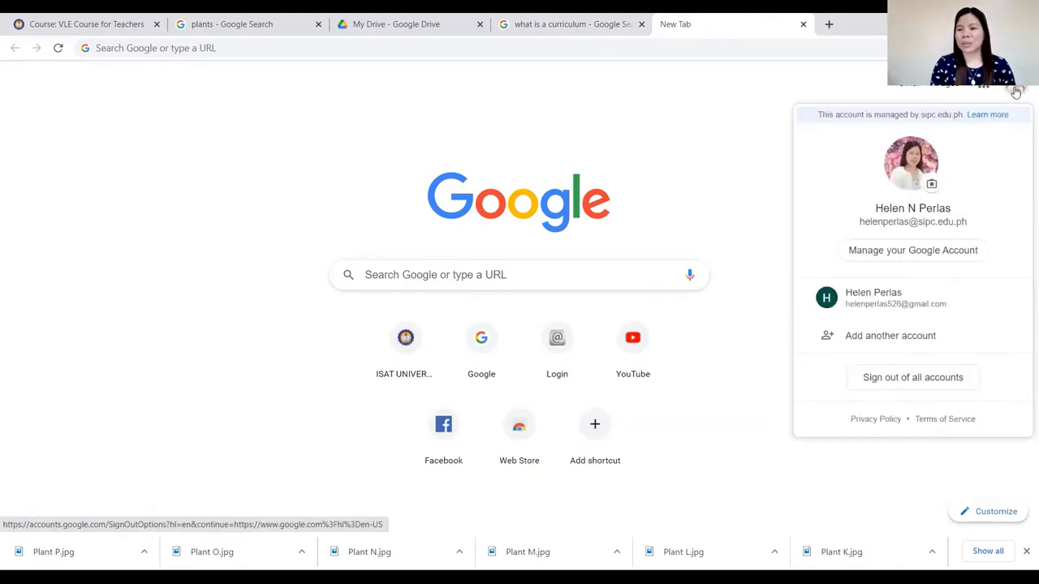
pyautogui.click(702, 171)
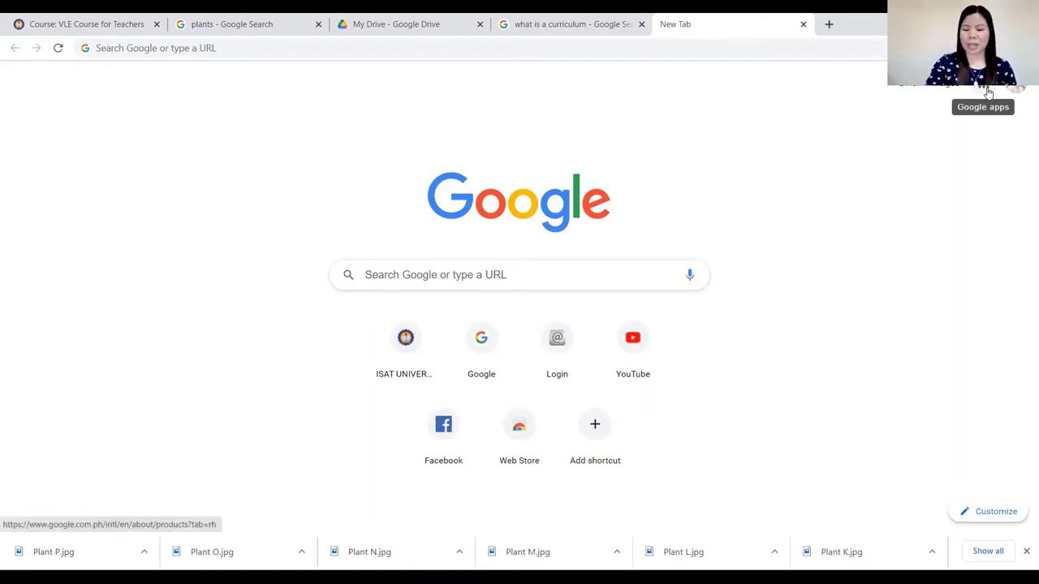
# Launch Google Forms from the Google apps grid on the New Tab page.
pyautogui.hotkey('ctrl', '+')
pyautogui.hotkey('ctrl', '+')
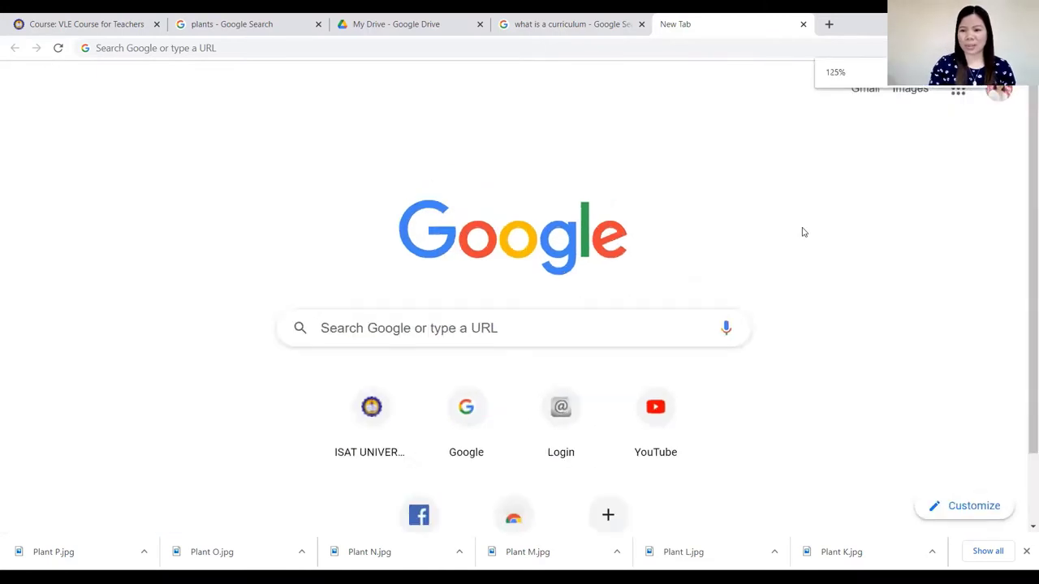
pyautogui.hotkey('ctrl', '+')
pyautogui.hotkey('ctrl', '+')
pyautogui.hotkey('ctrl', '+')
pyautogui.hotkey('ctrl', '+')
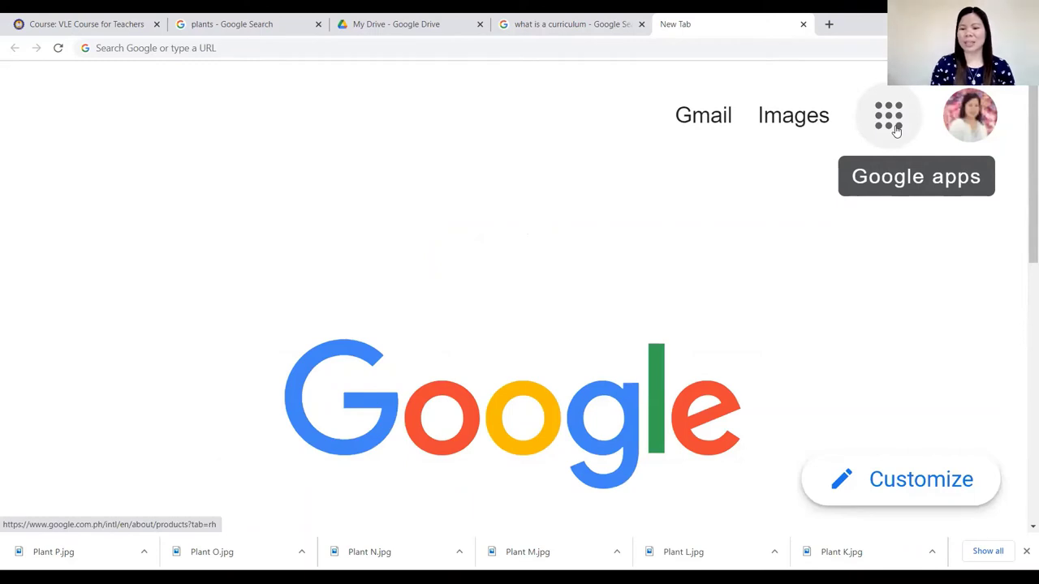
pyautogui.click(896, 131)
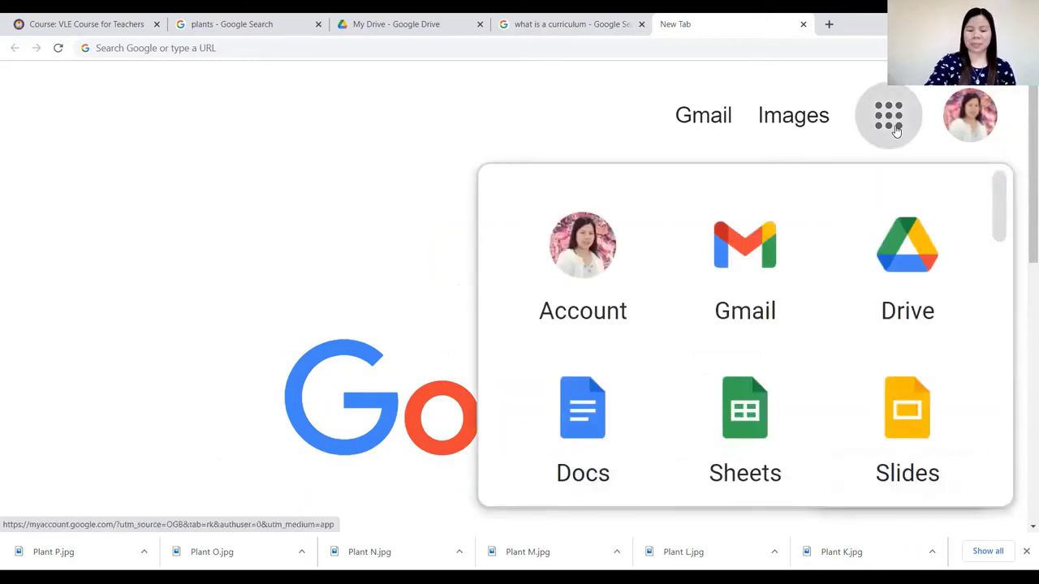
pyautogui.hotkey('ctrl', '-')
pyautogui.hotkey('ctrl', '-')
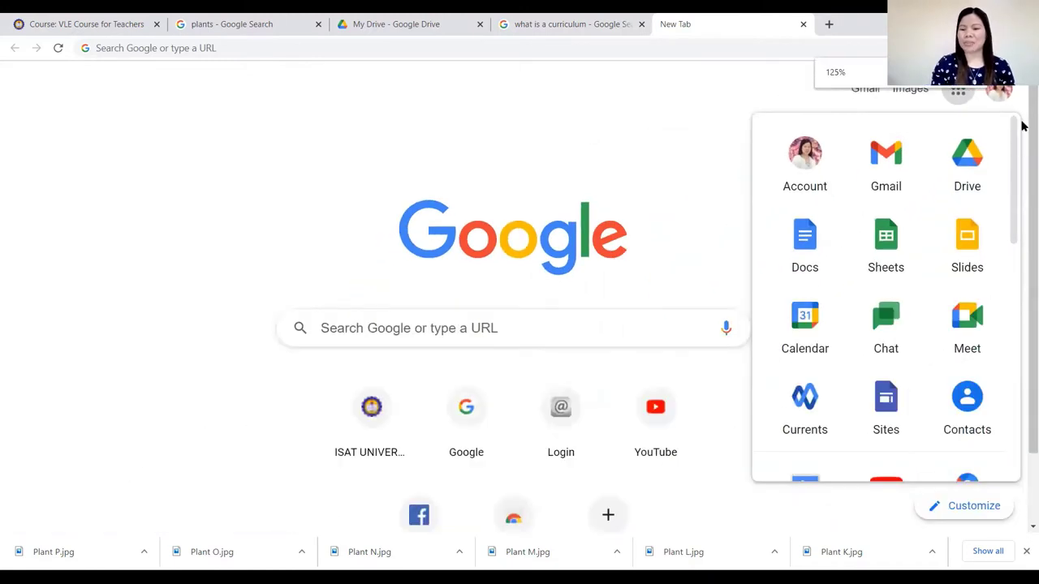
pyautogui.moveTo(1012, 214); pyautogui.dragTo(992, 376)
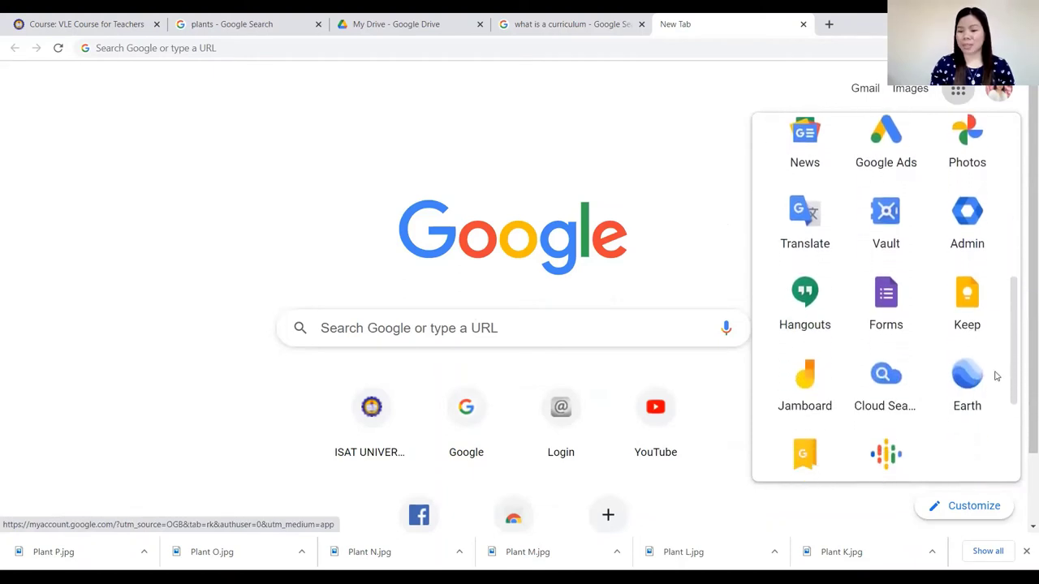
pyautogui.click(886, 315)
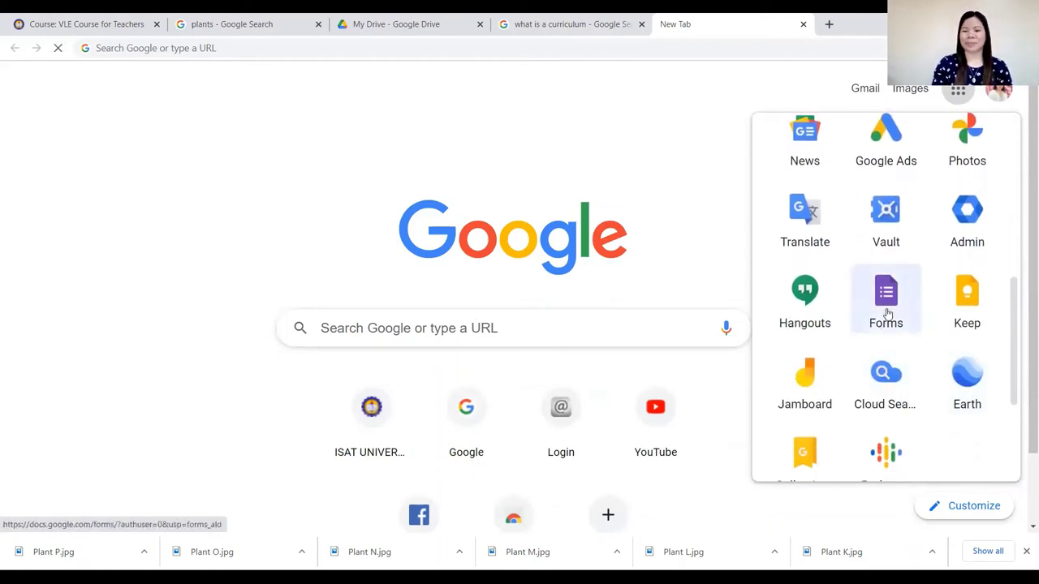
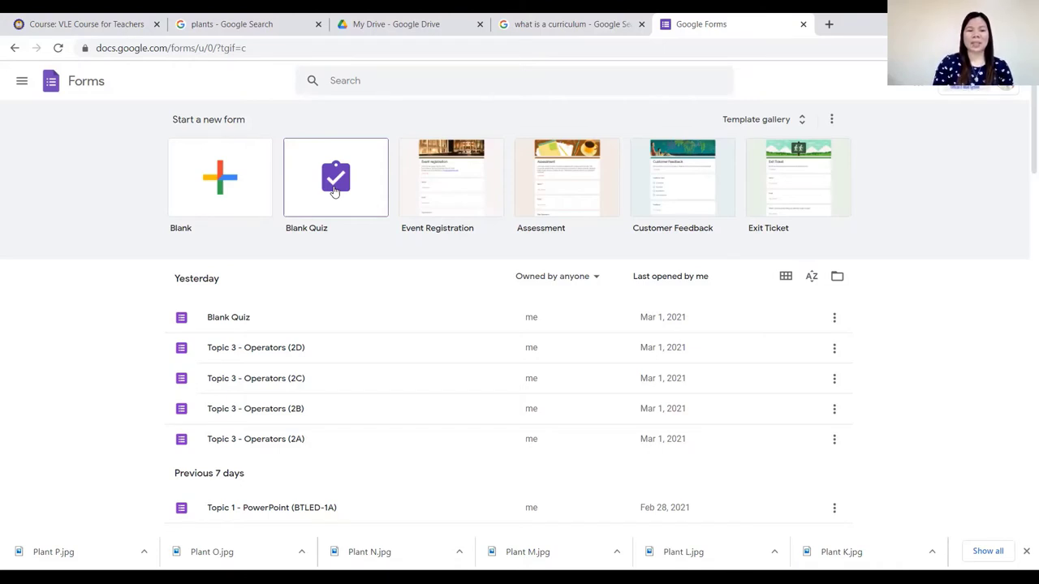
# Create a blank quiz and rename its file to ICT111-Operators.
pyautogui.click(334, 192)
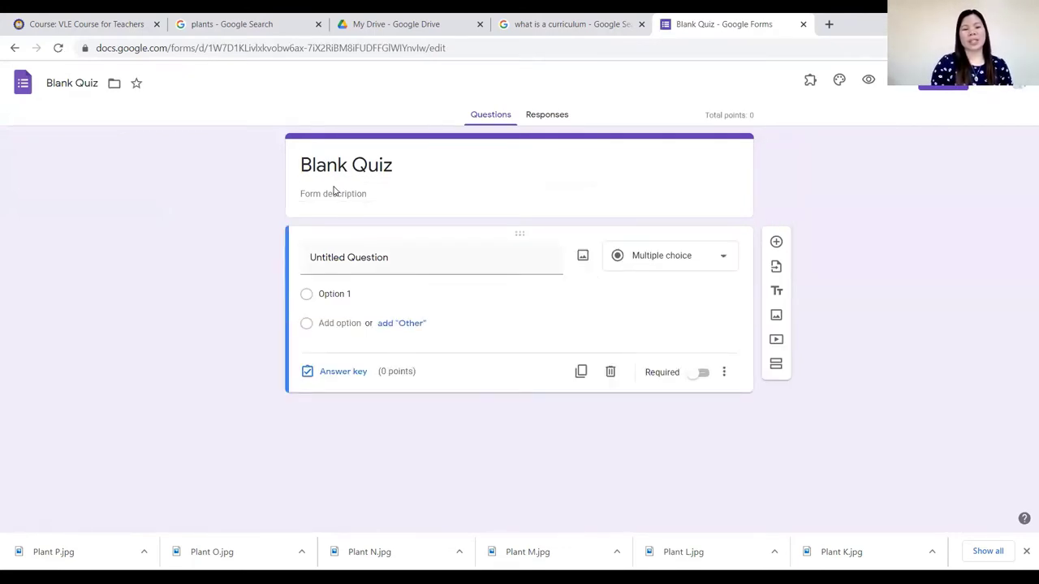
pyautogui.click(85, 80)
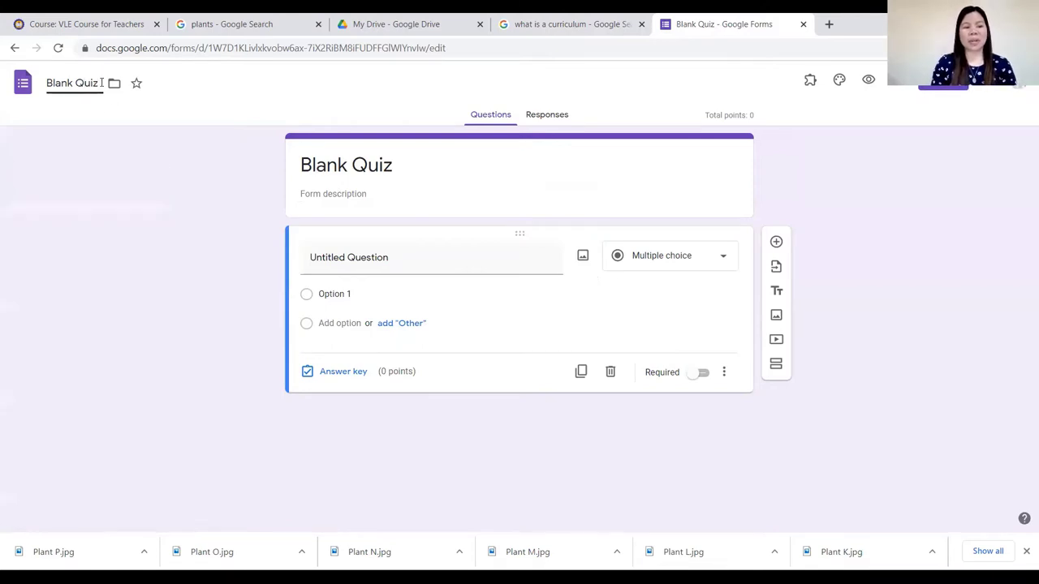
pyautogui.moveTo(102, 83); pyautogui.dragTo(26, 88)
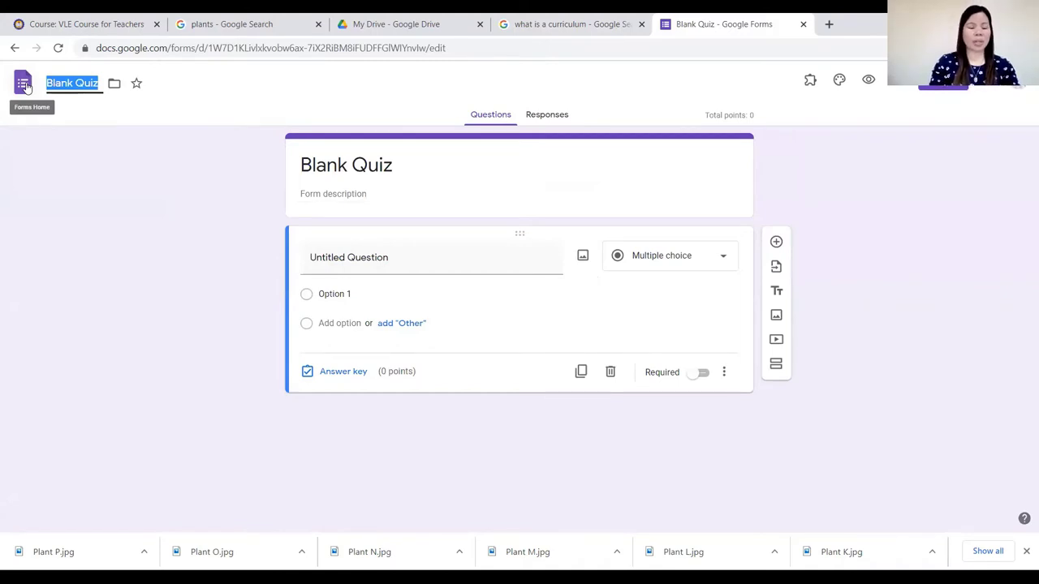
pyautogui.write('IC')
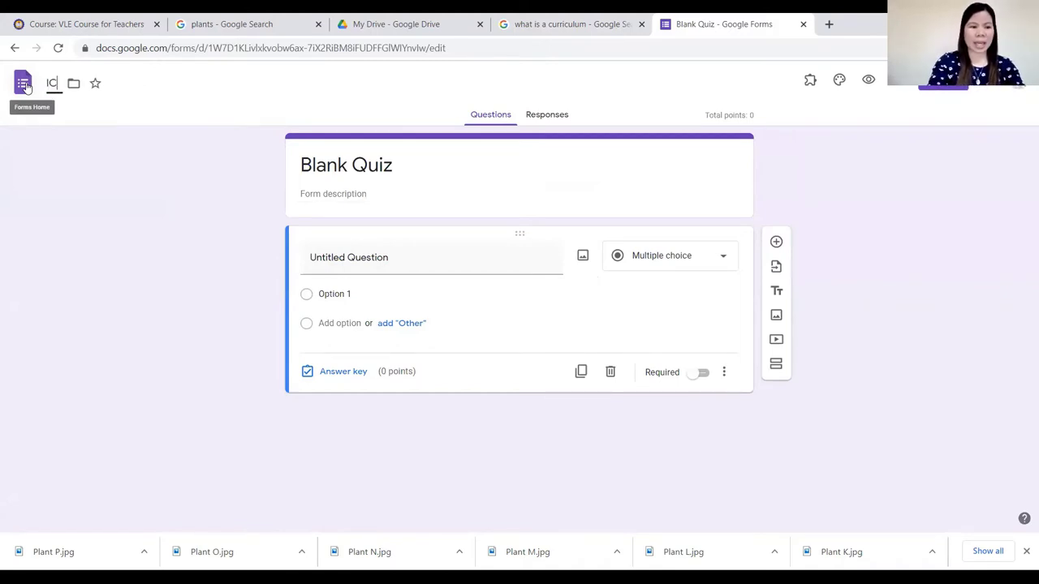
pyautogui.write('T111')
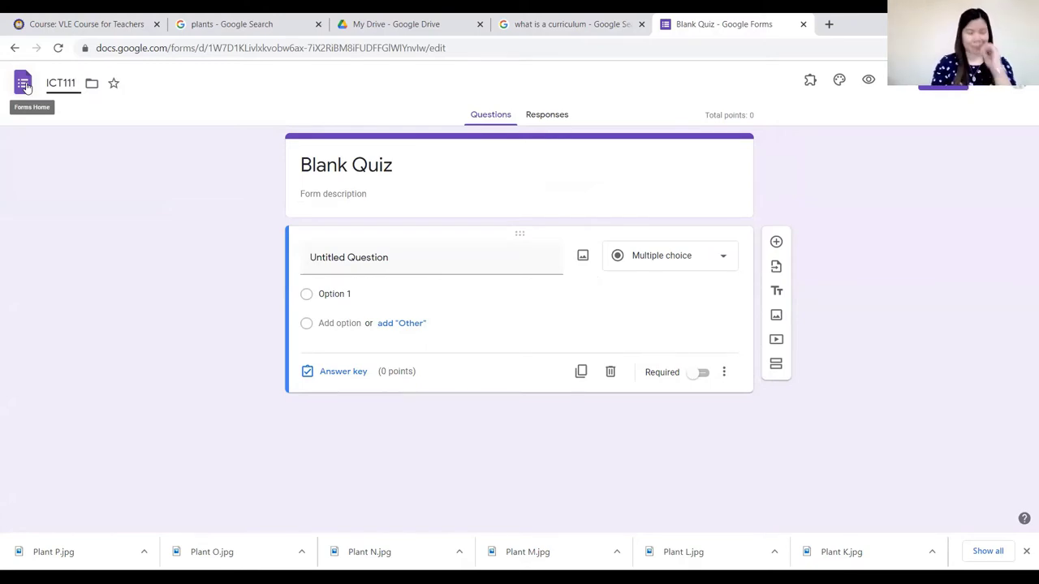
pyautogui.write('-')
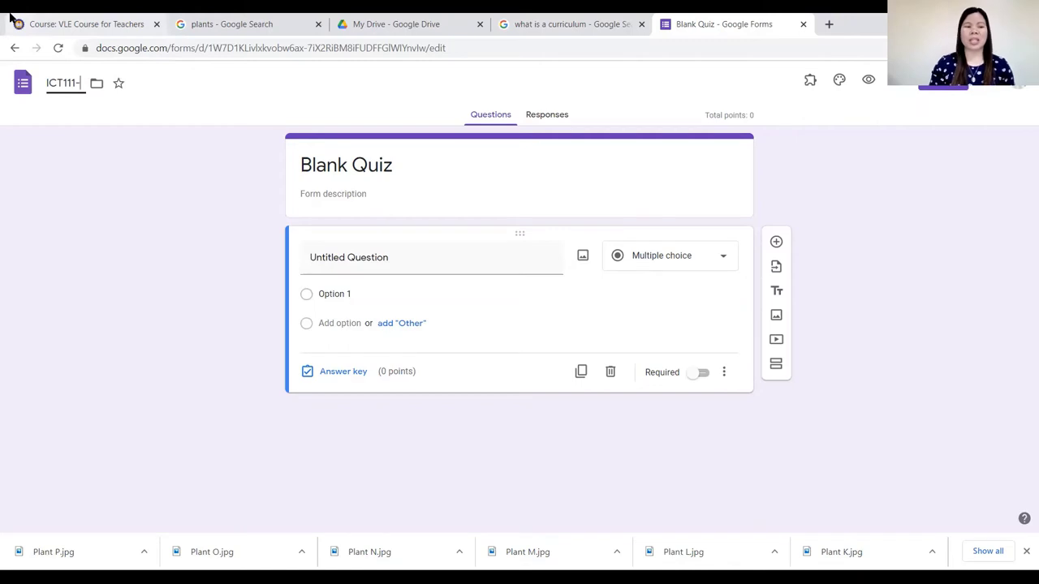
pyautogui.write('Operator')
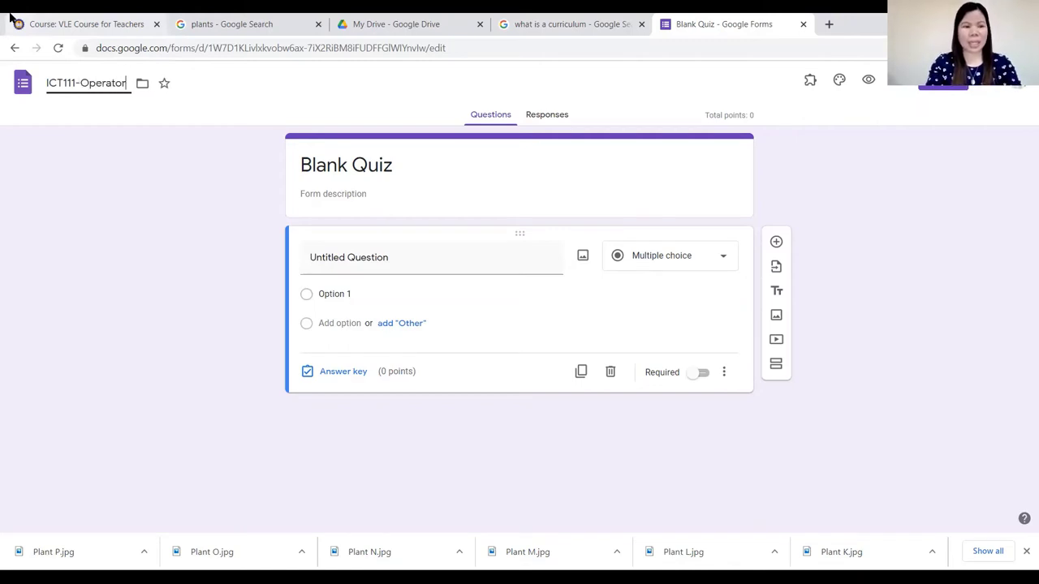
pyautogui.write('s')
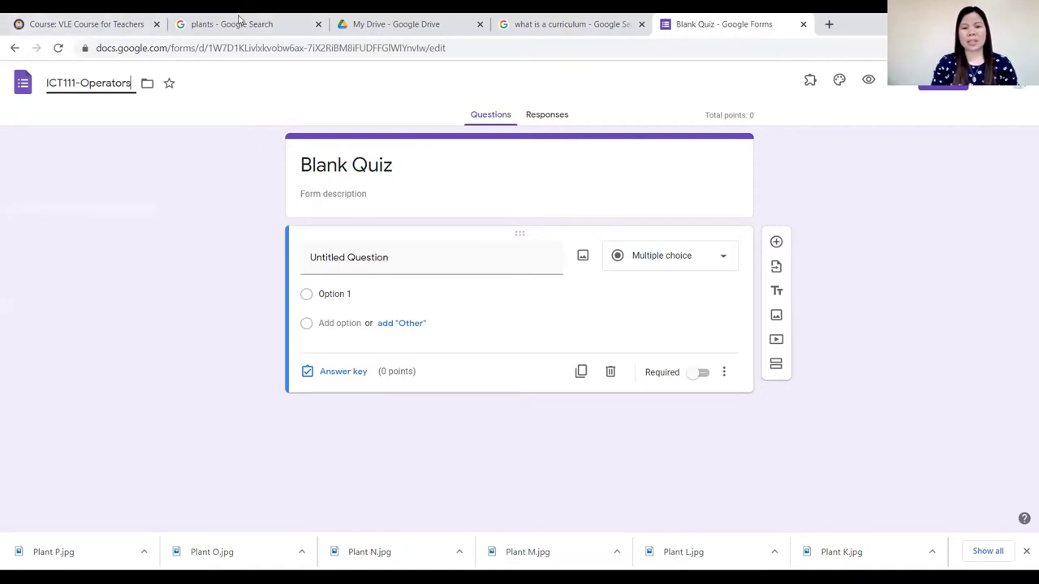
pyautogui.tripleClick(390, 164)
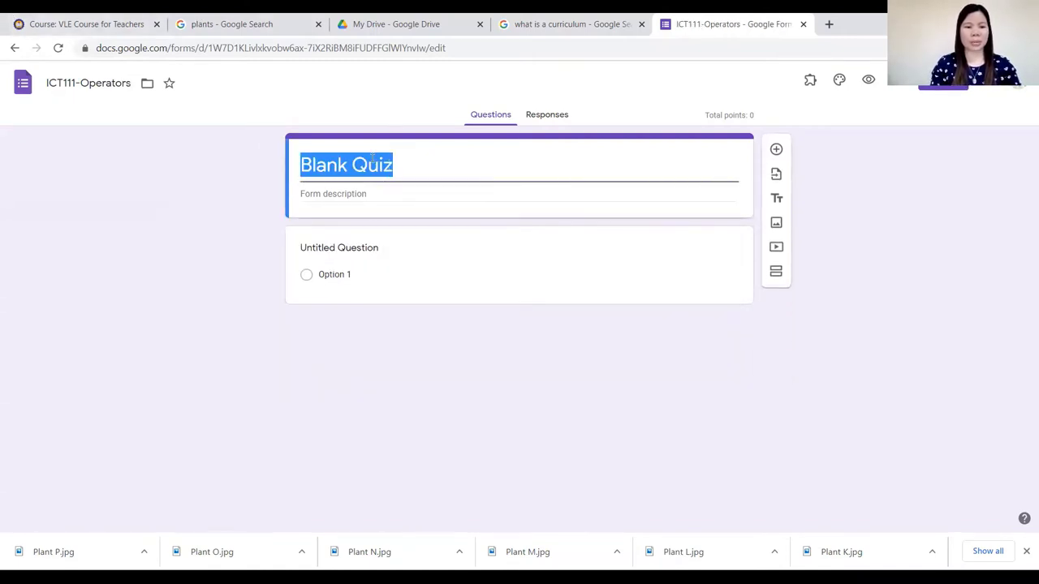
# Copy the file name ICT111-Operators and paste it over the Blank Quiz form title.
pyautogui.moveTo(134, 82); pyautogui.dragTo(36, 87)
pyautogui.hotkey('ctrl', 'c')
pyautogui.tripleClick(406, 160)
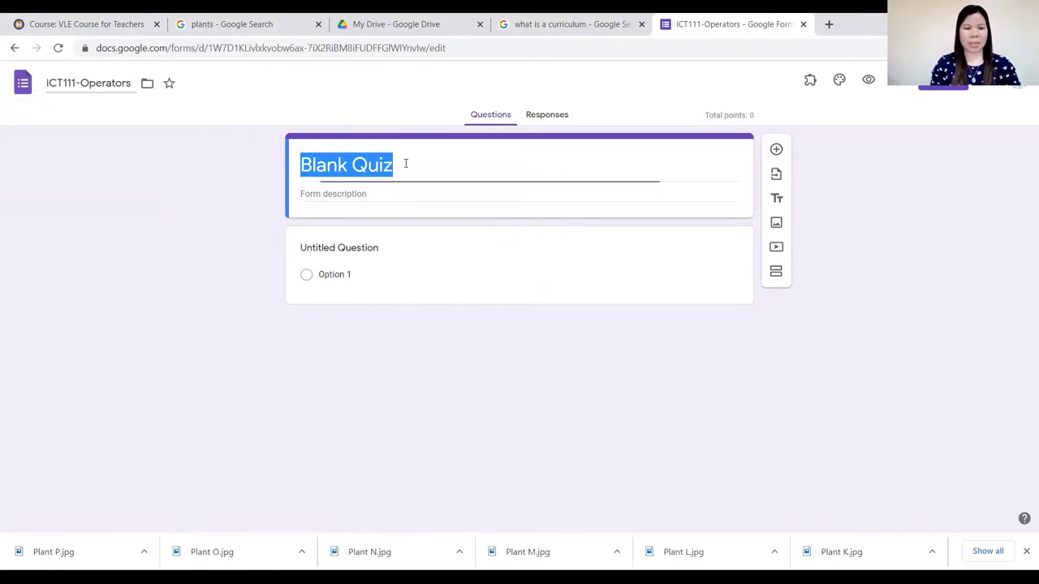
pyautogui.hotkey('ctrl', 'v')
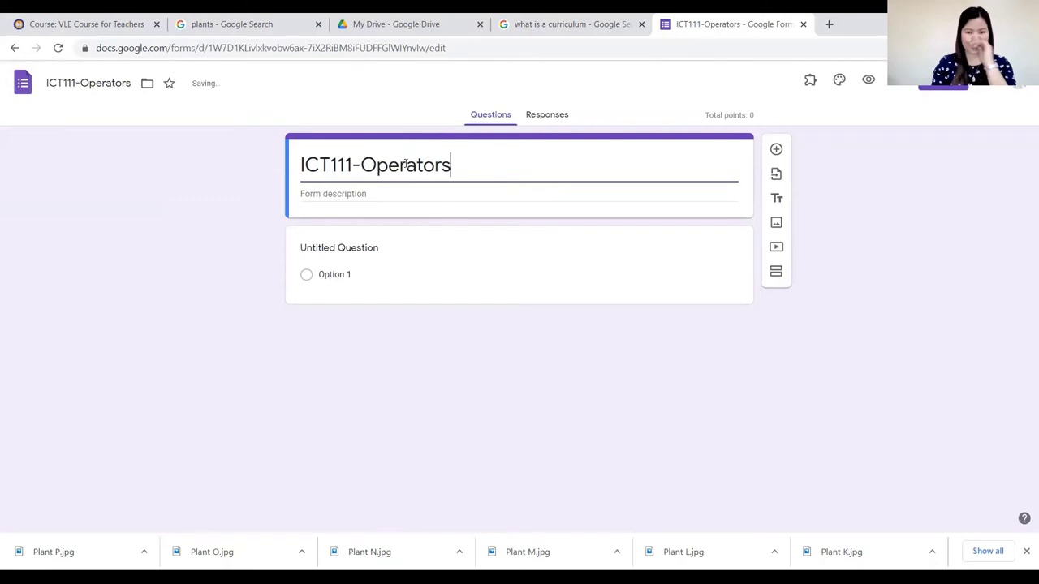
pyautogui.click(355, 188)
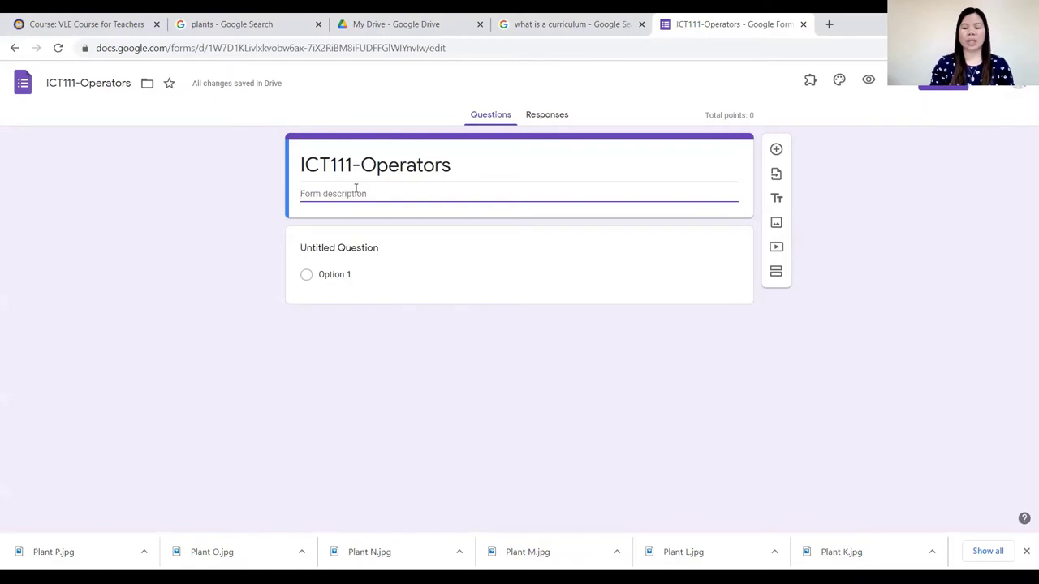
# Enter the description 'Ready carefully the items and select the correct answers from the given options'.
pyautogui.write('R')
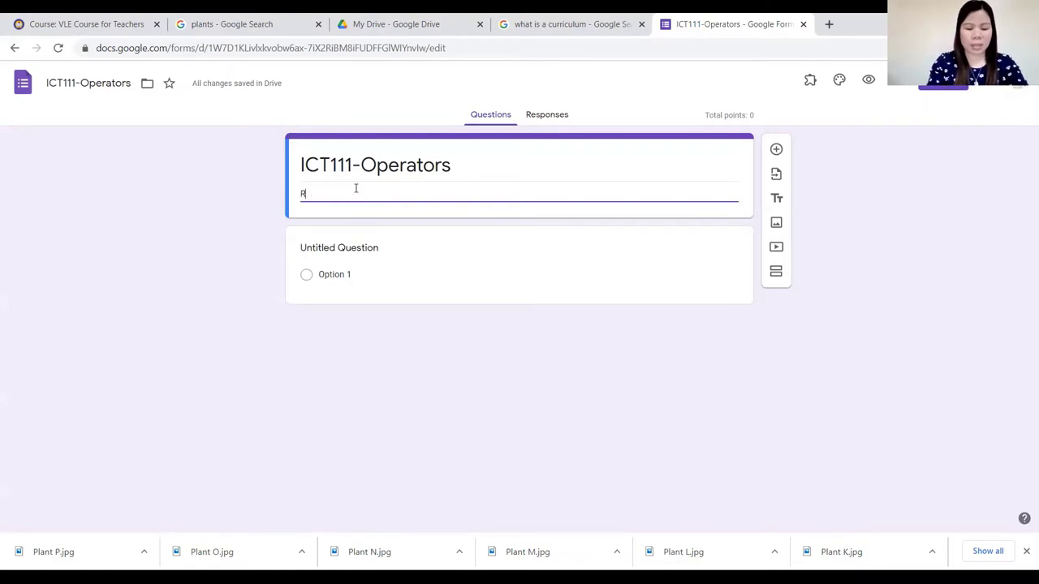
pyautogui.write('eady carefully the')
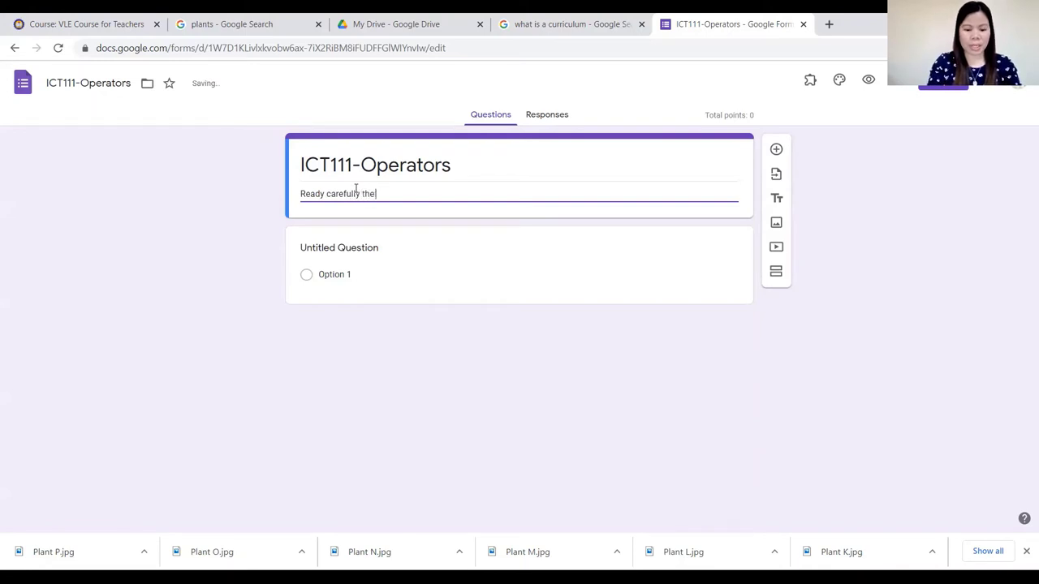
pyautogui.write(' items')
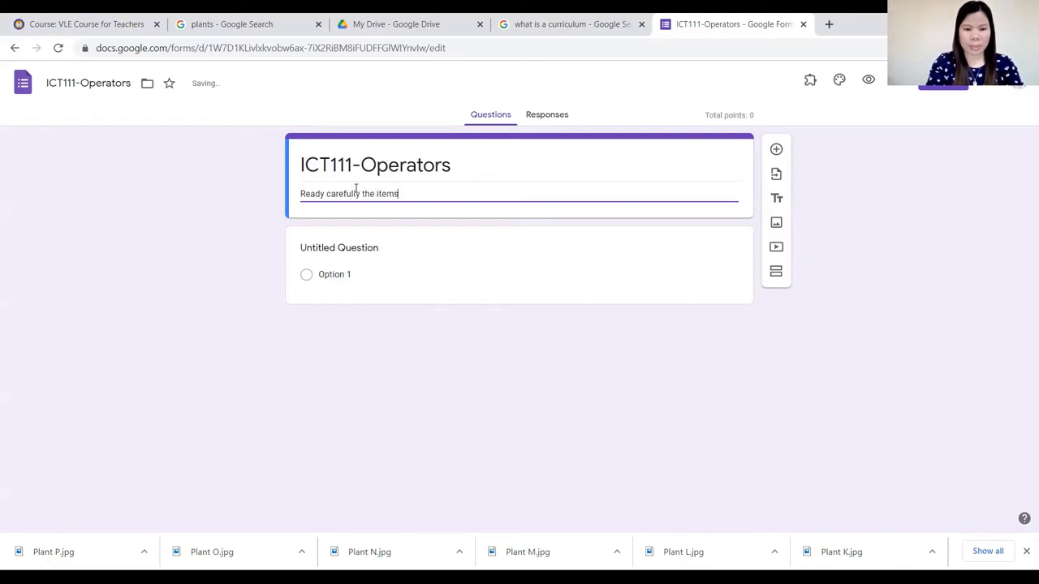
pyautogui.write(' and select')
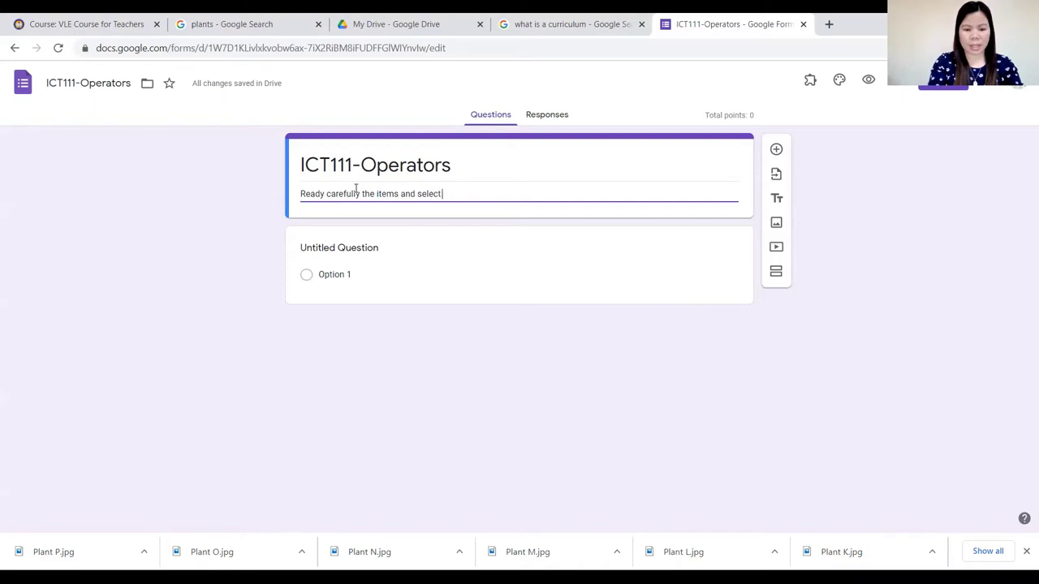
pyautogui.write(' the correct')
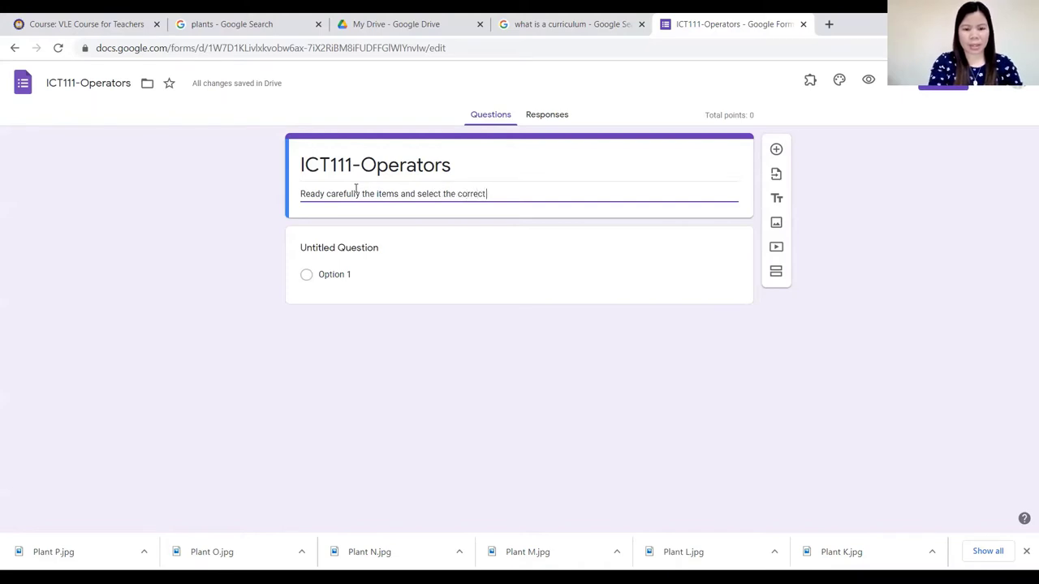
pyautogui.write(' answers f')
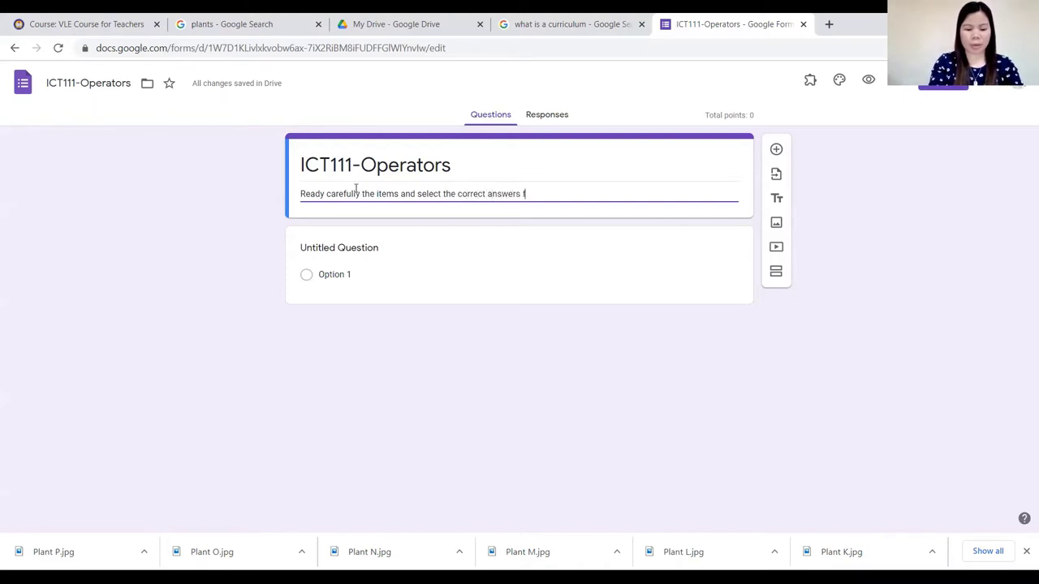
pyautogui.write('rom the given options.')
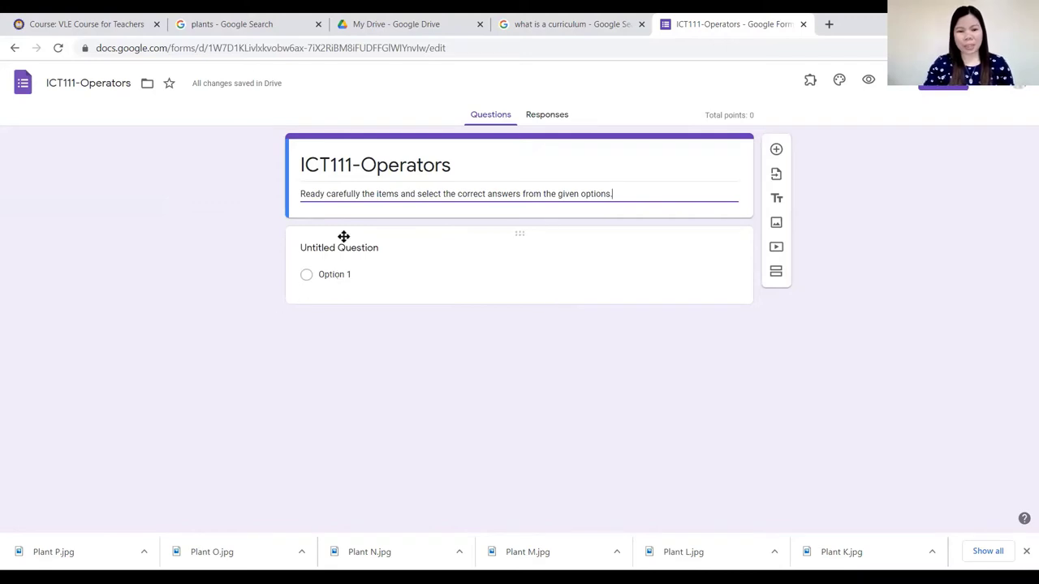
pyautogui.click(373, 252)
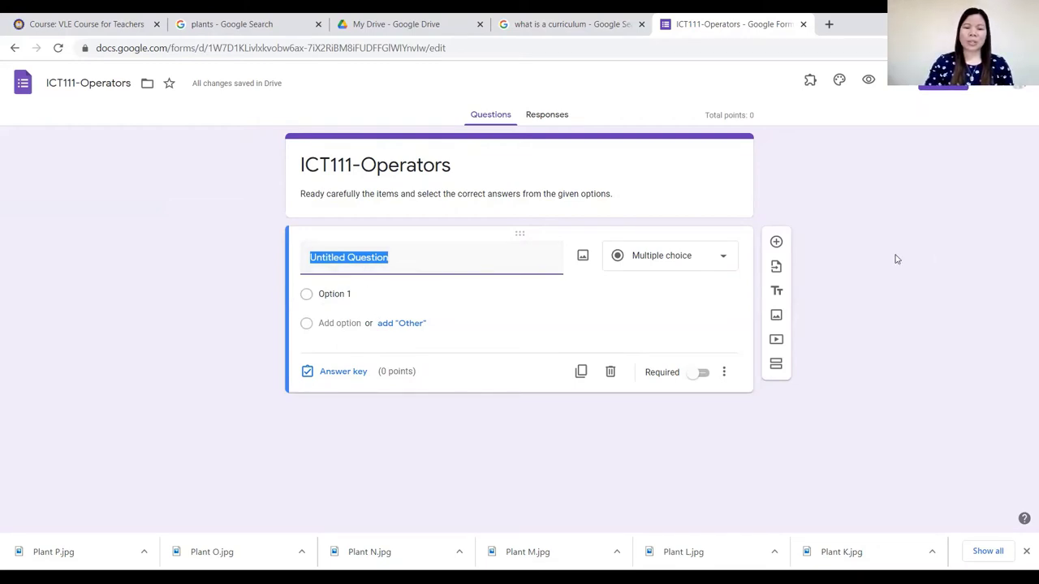
# Select the first question's Untitled Question placeholder so it can be replaced.
pyautogui.click(361, 268)
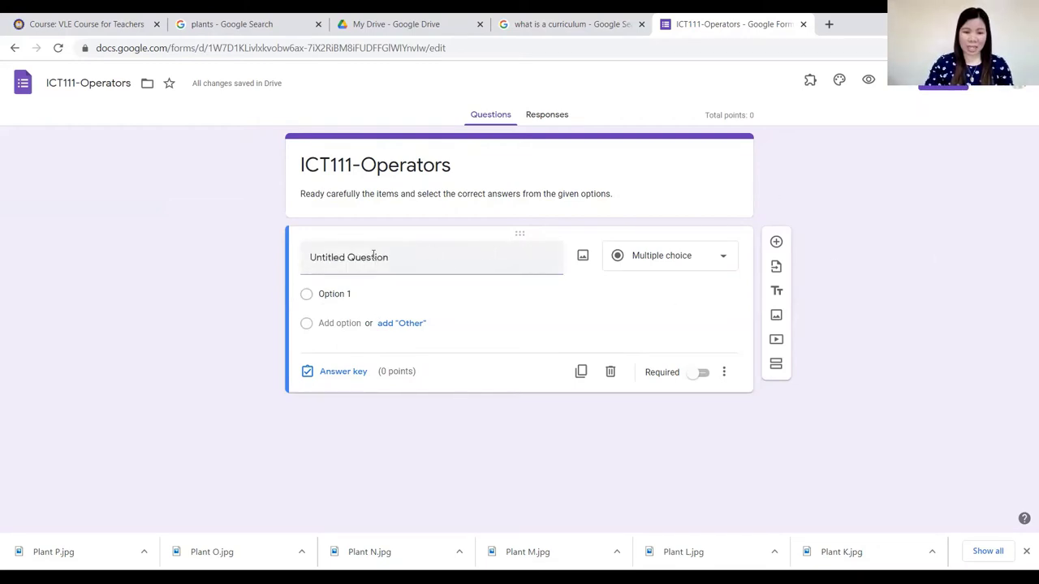
pyautogui.click(373, 256)
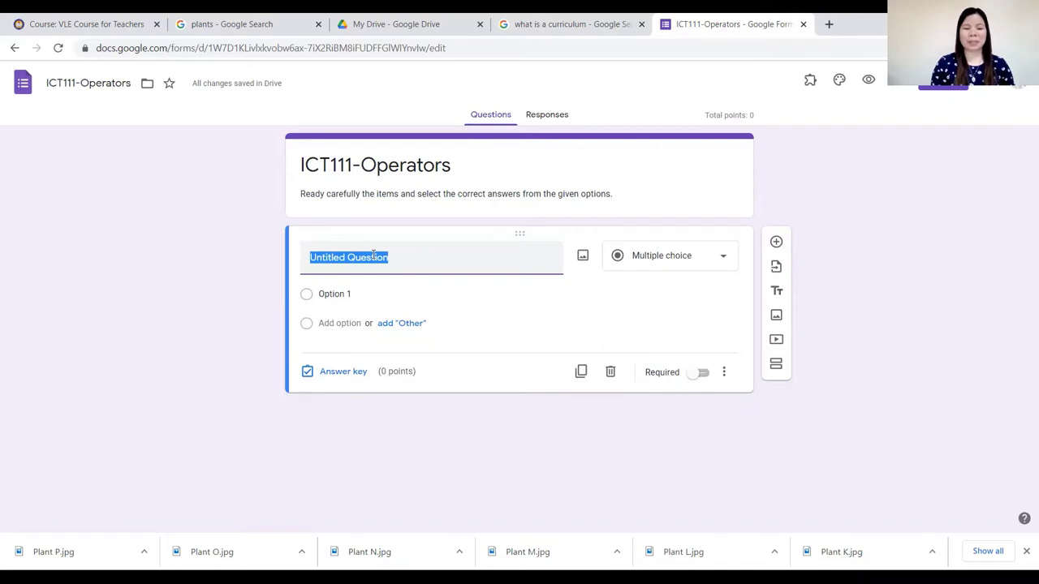
# Type the question about a symbol telling the computer to perform mathematical or logical manipulations.
pyautogui.write('I')
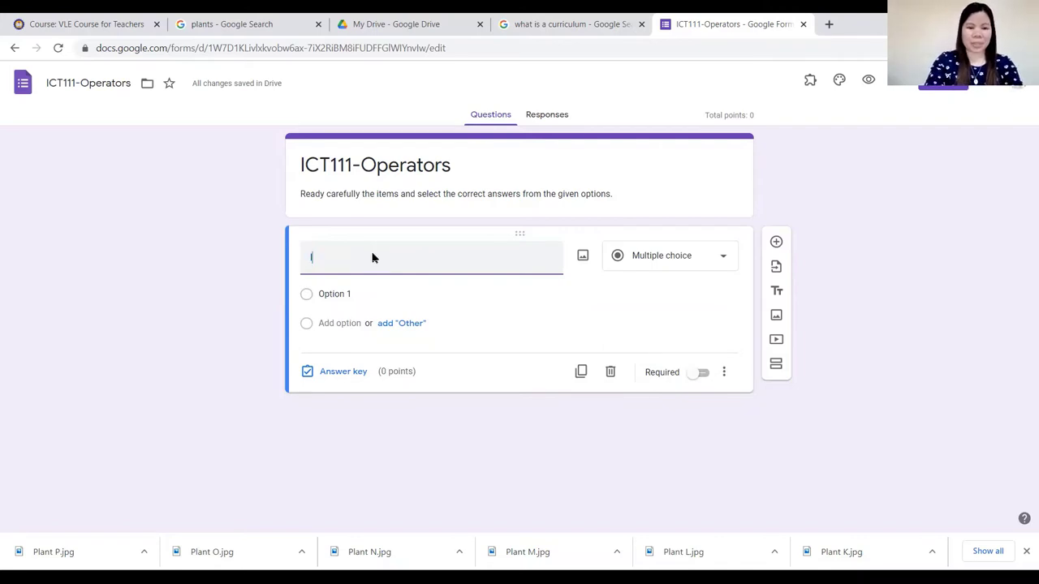
pyautogui.write('t refere')
pyautogui.write('rs to a')
pyautogui.write(' symbol tha')
pyautogui.write('t tells ')
pyautogui.write('the computer ')
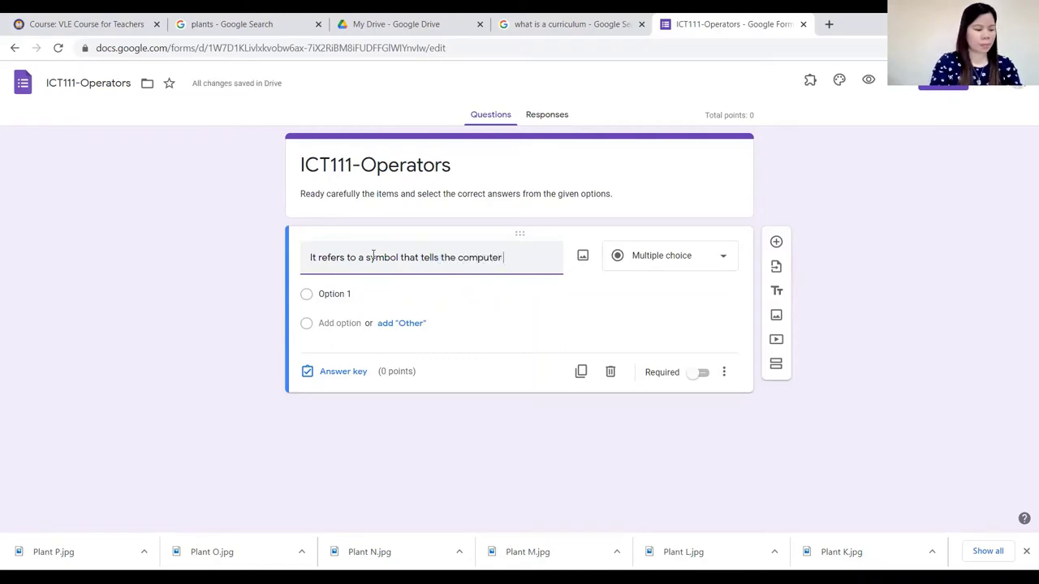
pyautogui.write('to perform')
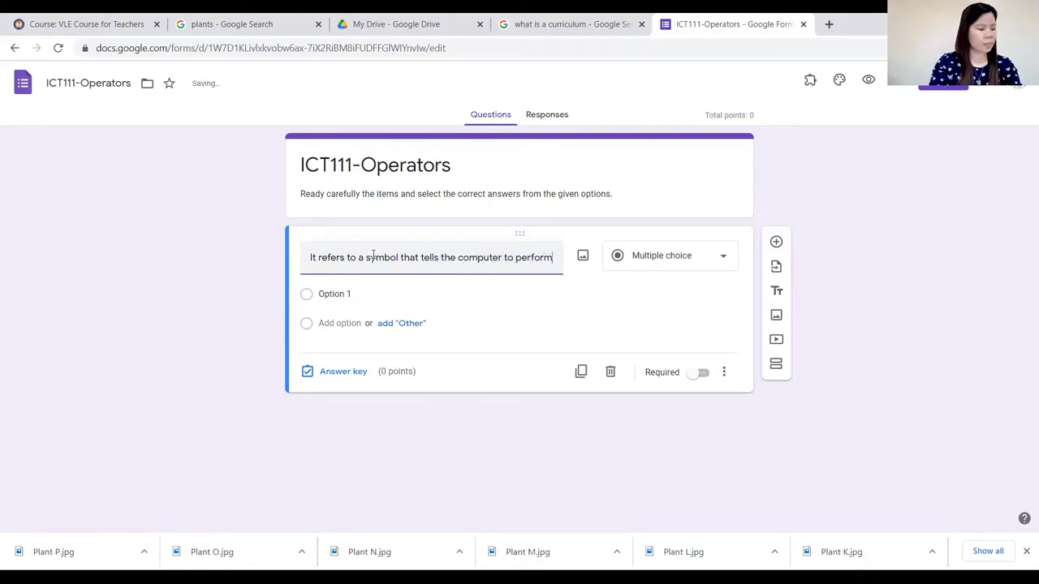
pyautogui.write(' specific ')
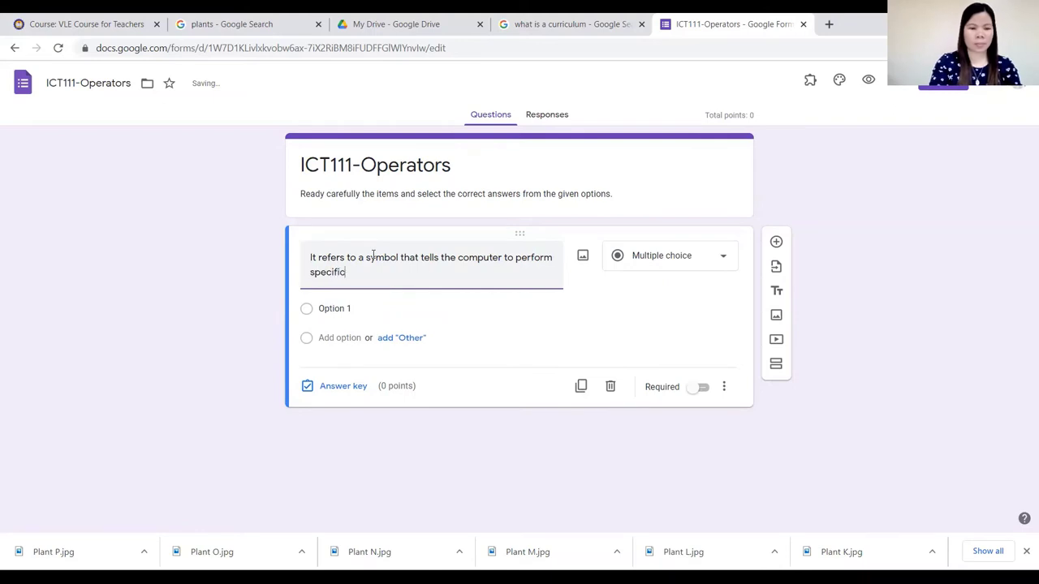
pyautogui.write('mathema')
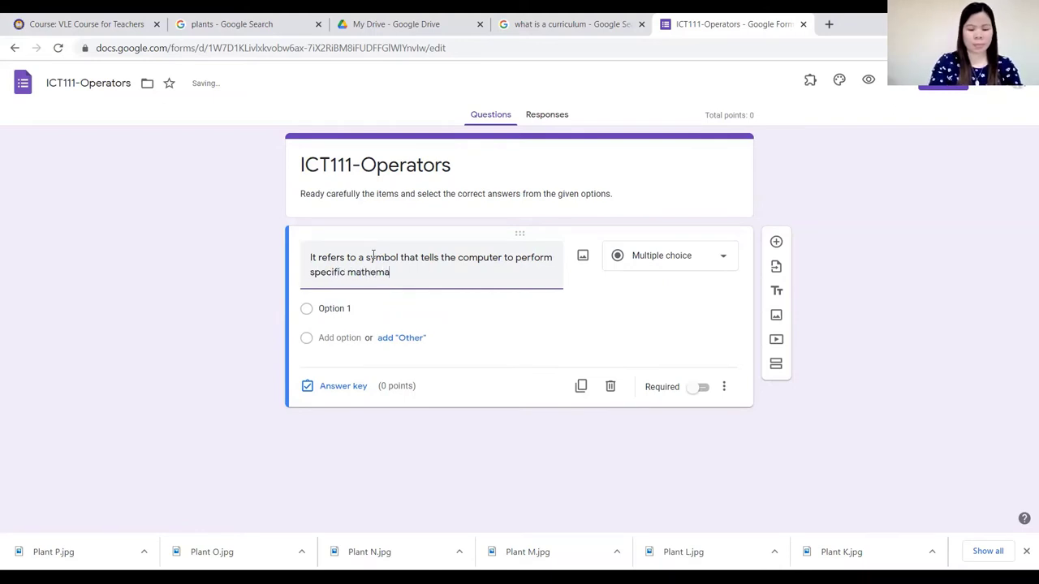
pyautogui.write('tical or')
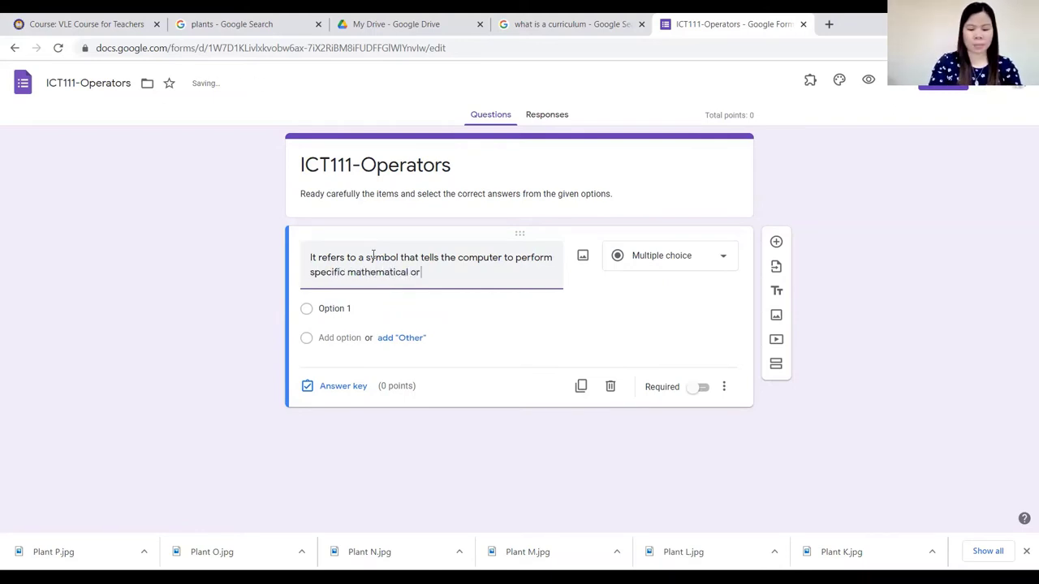
pyautogui.write(' logical mani')
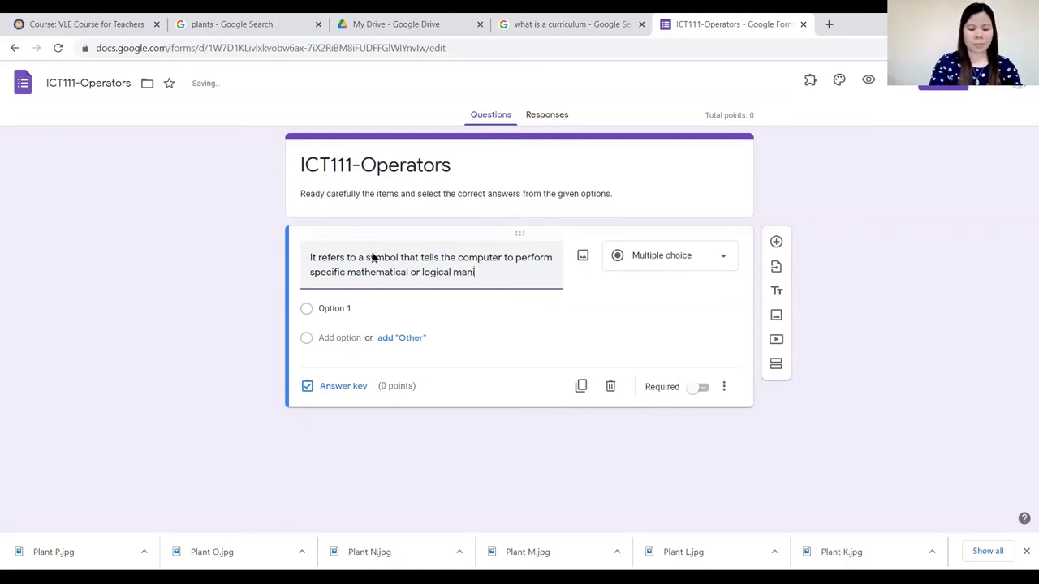
pyautogui.write('pula')
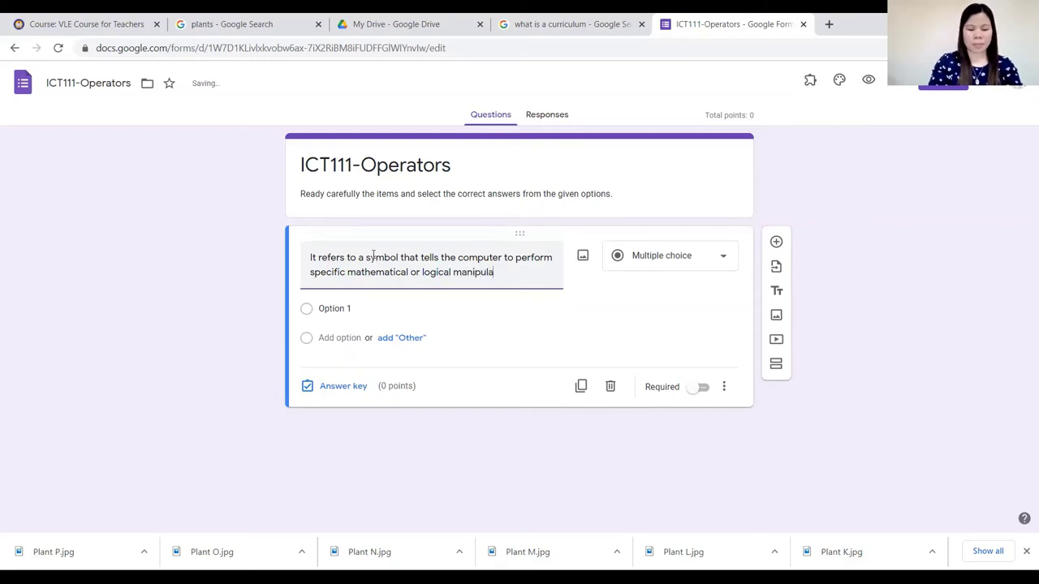
pyautogui.write('tions.')
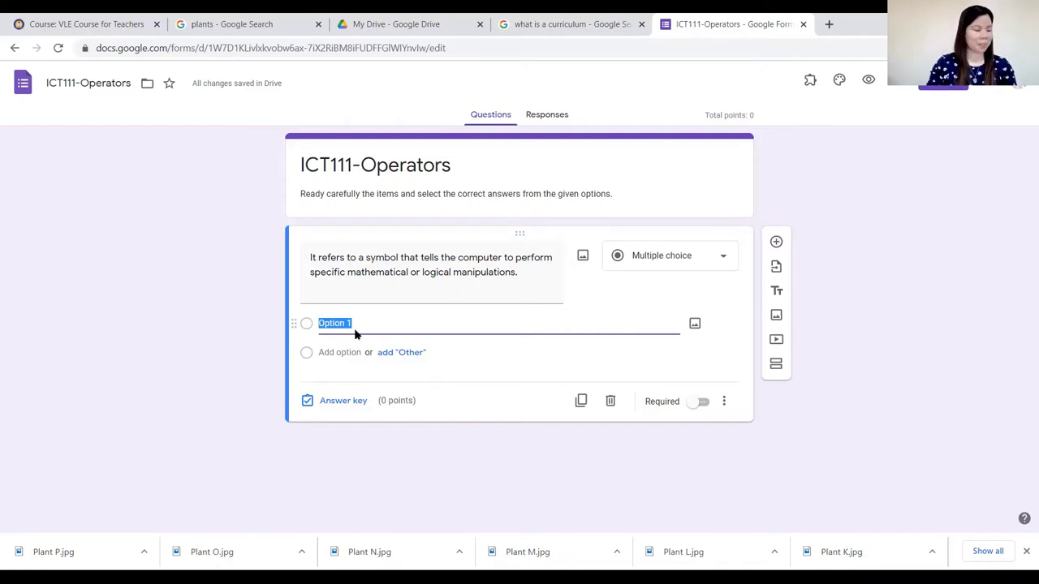
# Add the answer choices Formula, Syntax, Operator and Code.
pyautogui.write('Formula')
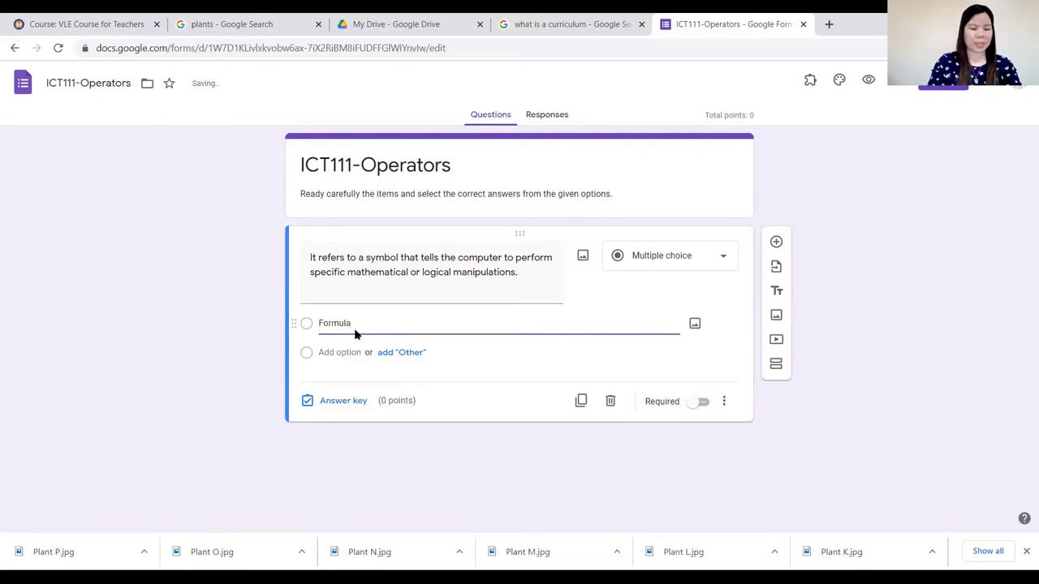
pyautogui.press('Tab')
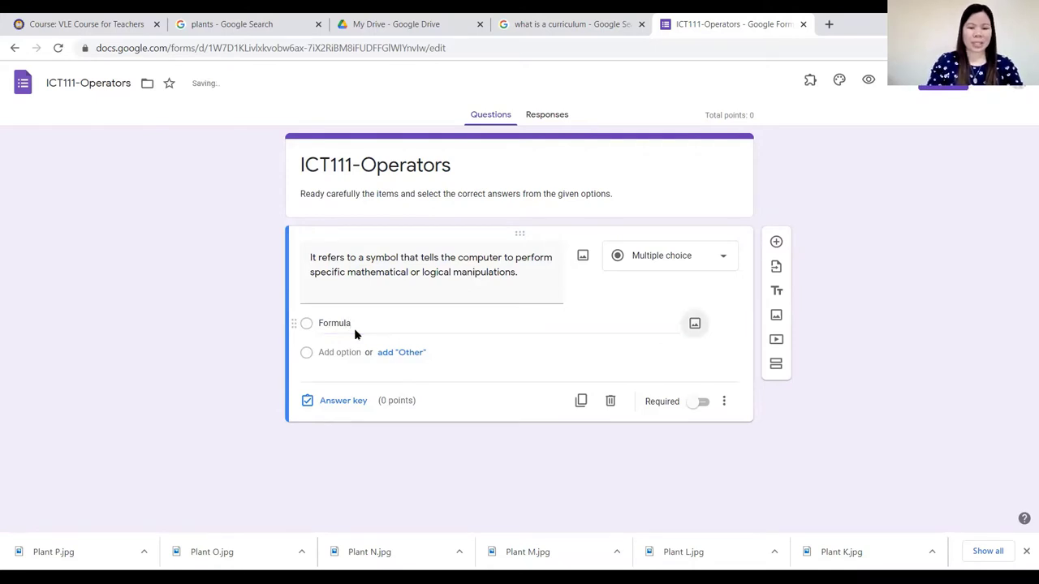
pyautogui.click(343, 344)
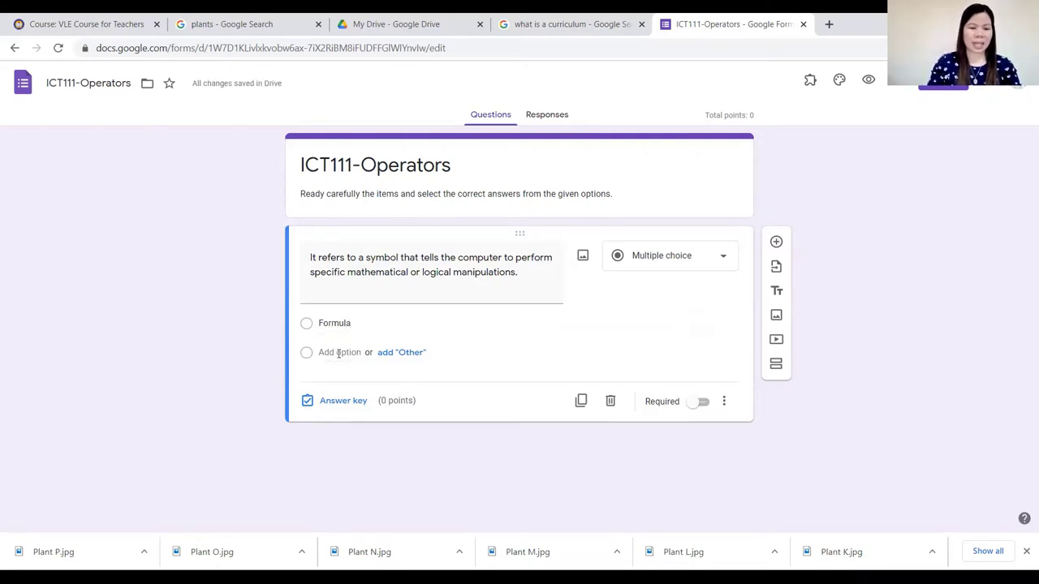
pyautogui.click(338, 352)
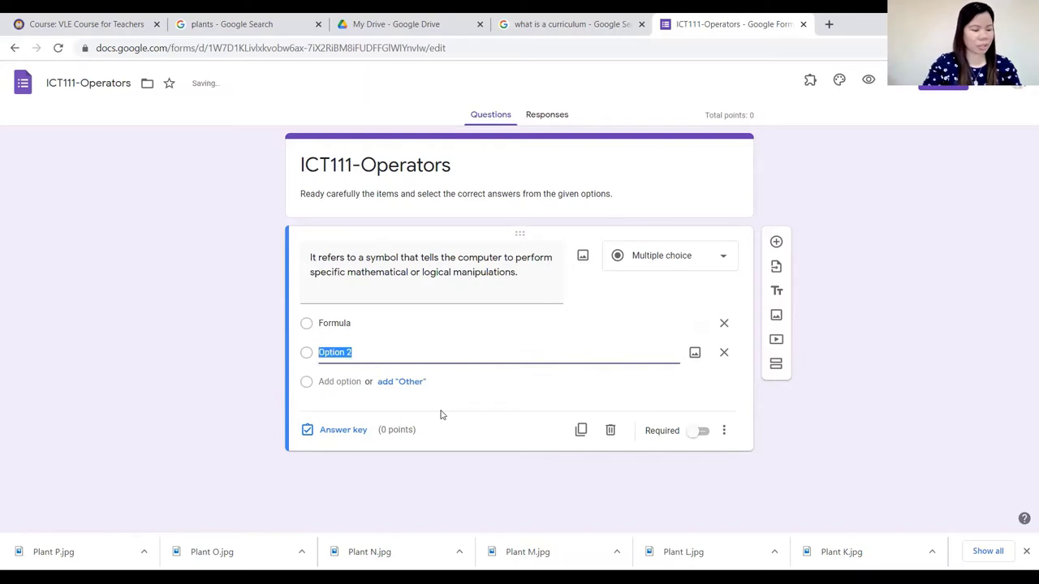
pyautogui.write('Syntax')
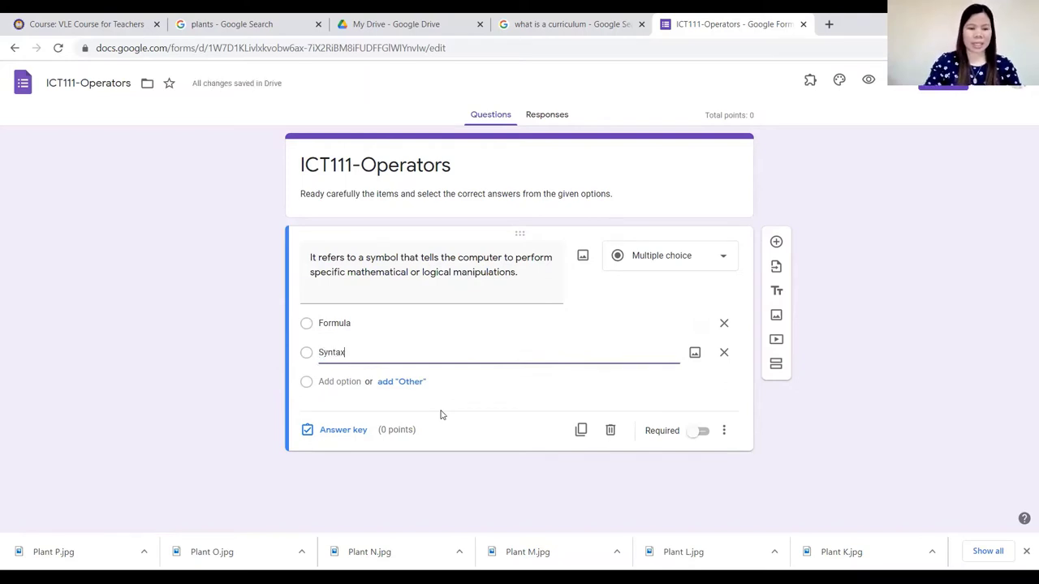
pyautogui.click(341, 382)
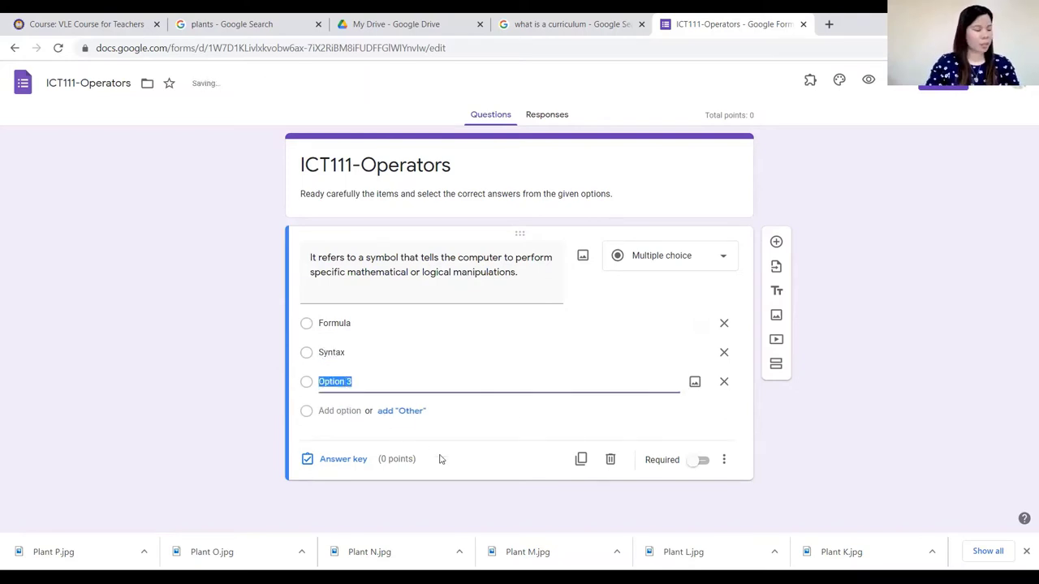
pyautogui.write('Operator')
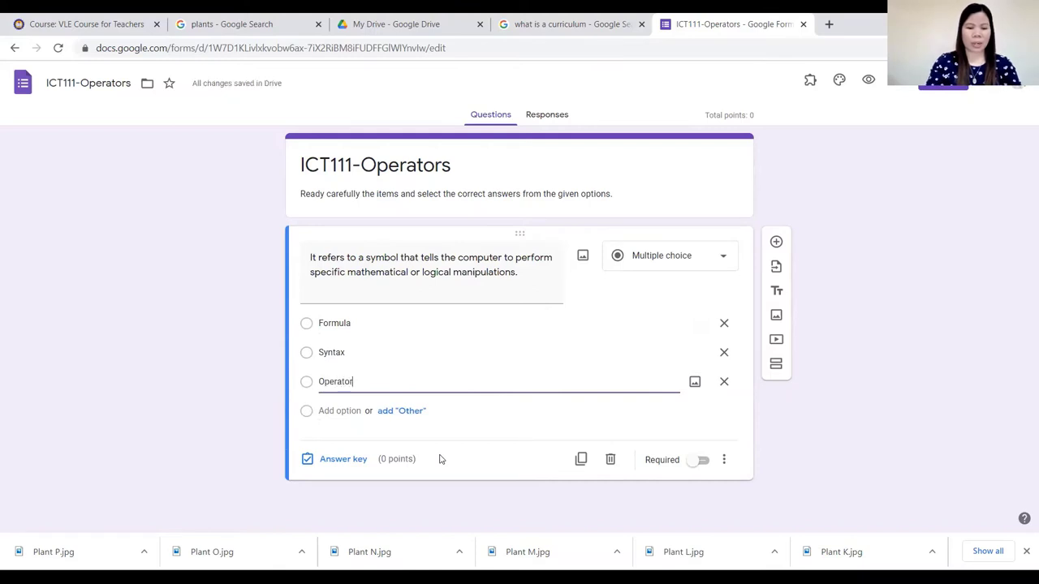
pyautogui.click(341, 411)
pyautogui.write('Code')
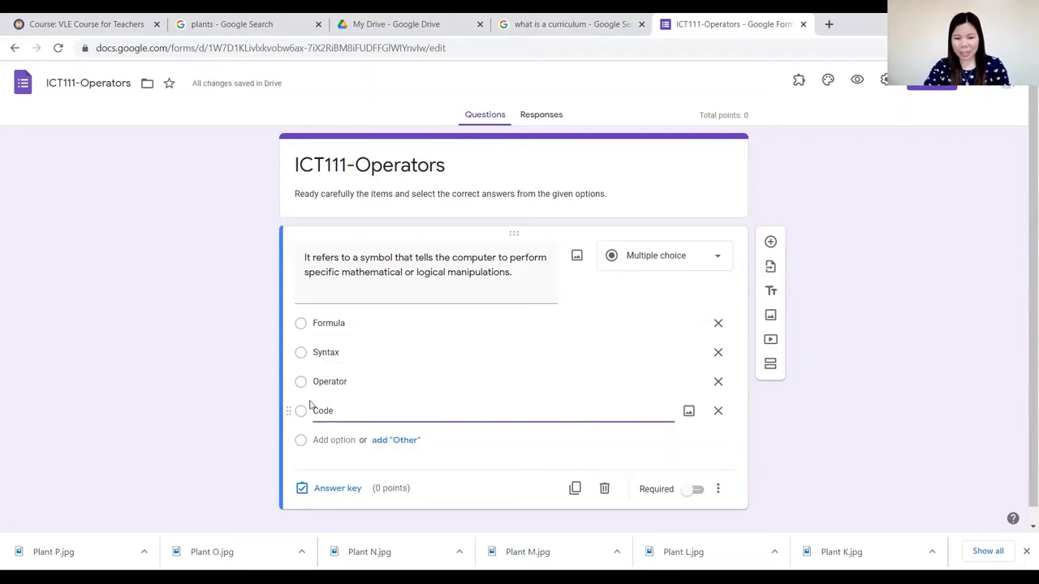
# Reorder the choices to Code, Formula, Operator, Syntax, keeping the question multiple choice.
pyautogui.click(809, 409)
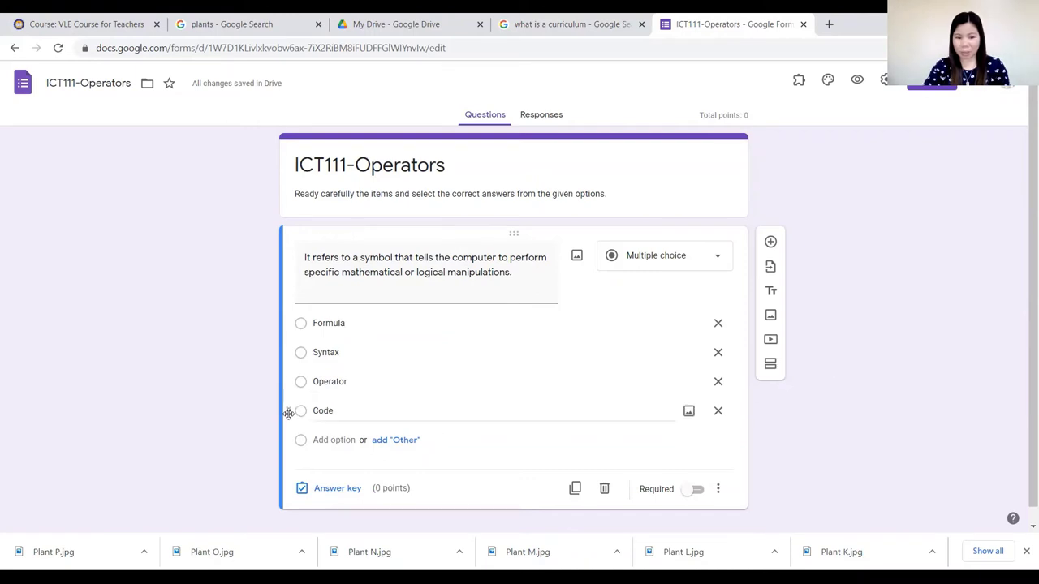
pyautogui.moveTo(287, 413); pyautogui.dragTo(284, 331)
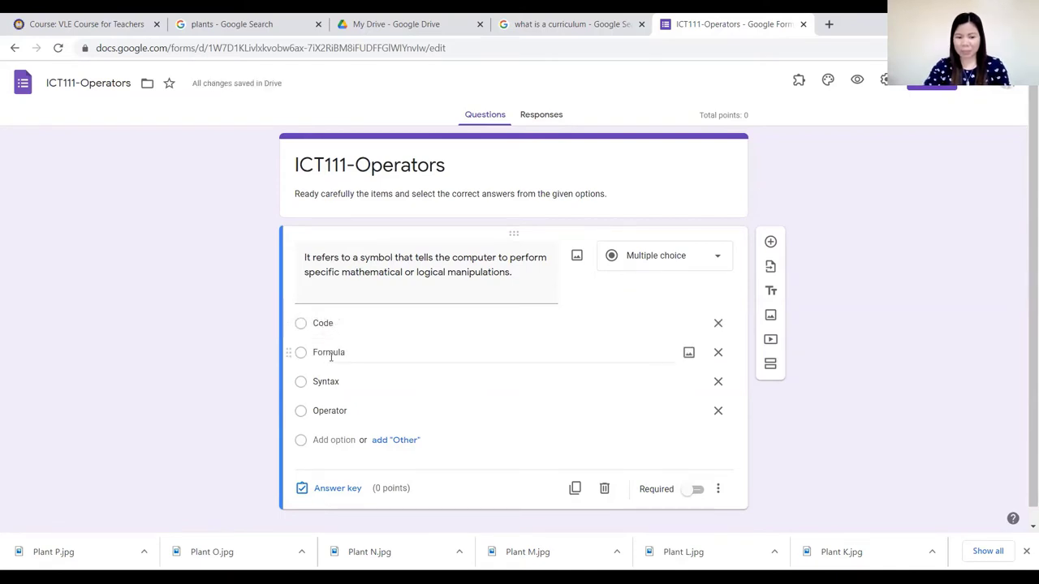
pyautogui.moveTo(286, 407); pyautogui.dragTo(291, 378)
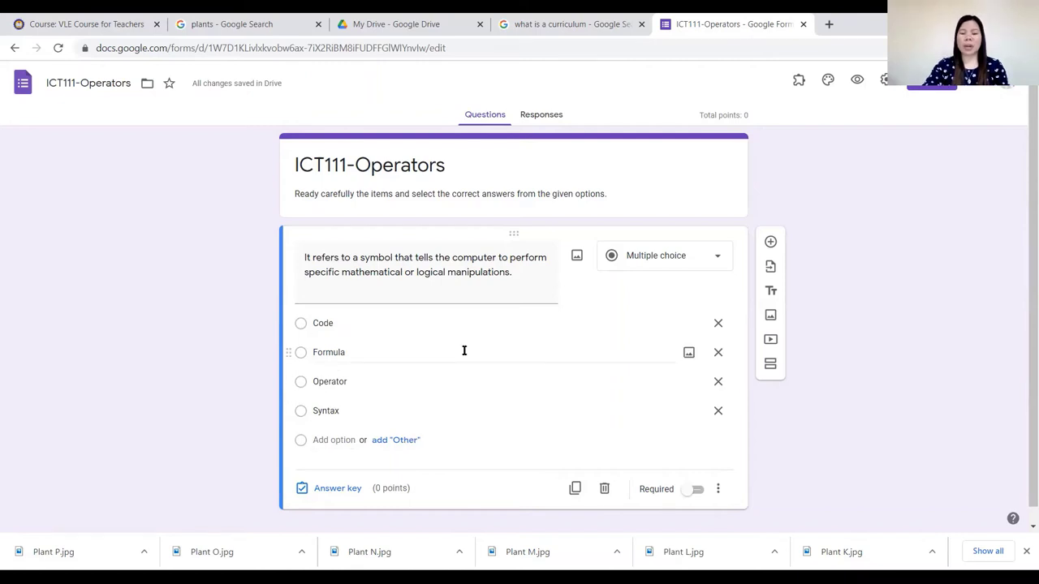
pyautogui.click(717, 259)
pyautogui.click(664, 234)
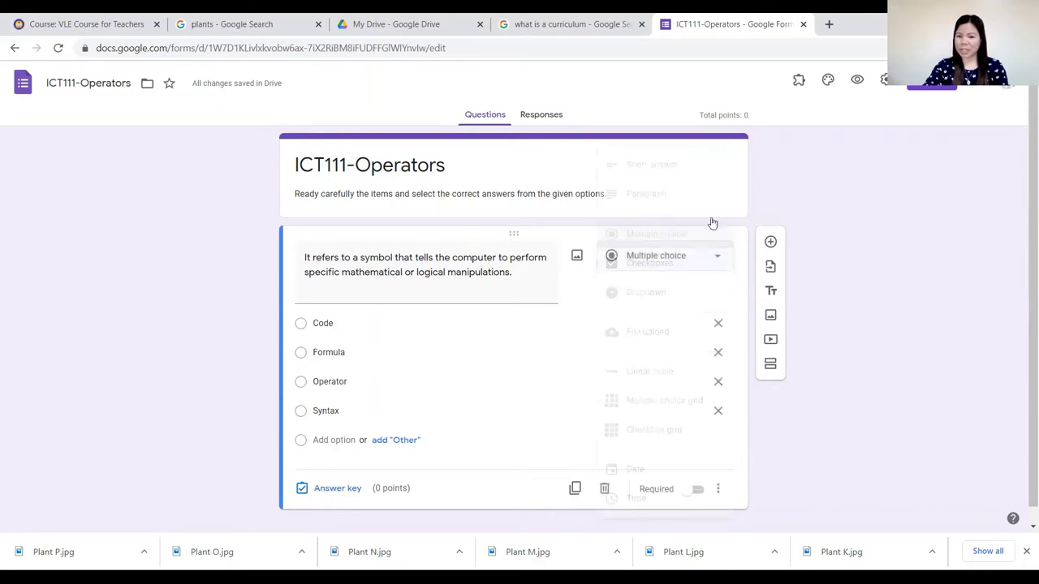
# In the answer key, mark Operator as the only correct answer, worth 1 point.
pyautogui.click(337, 488)
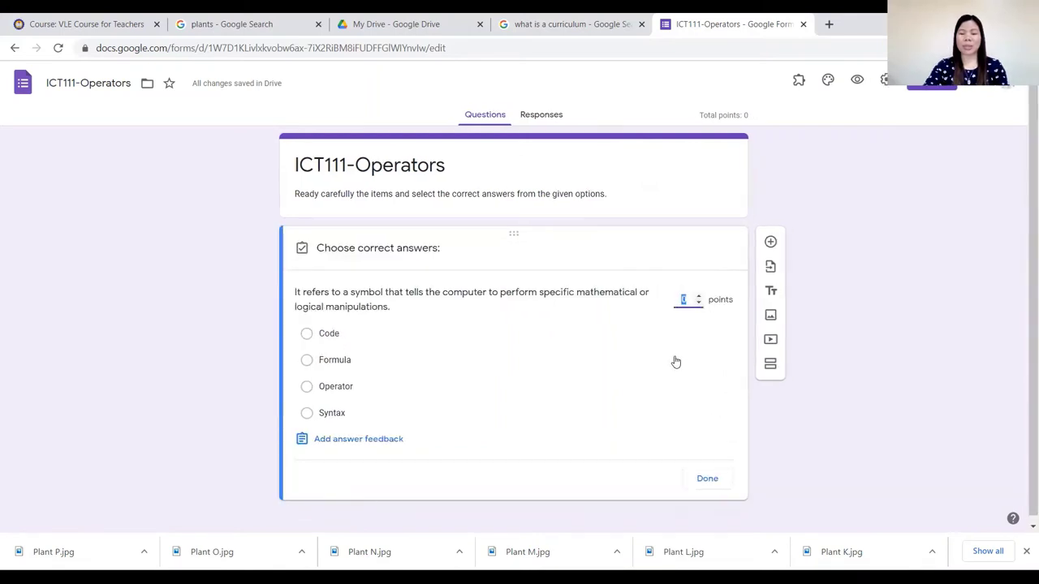
pyautogui.click(699, 296)
pyautogui.click(699, 297)
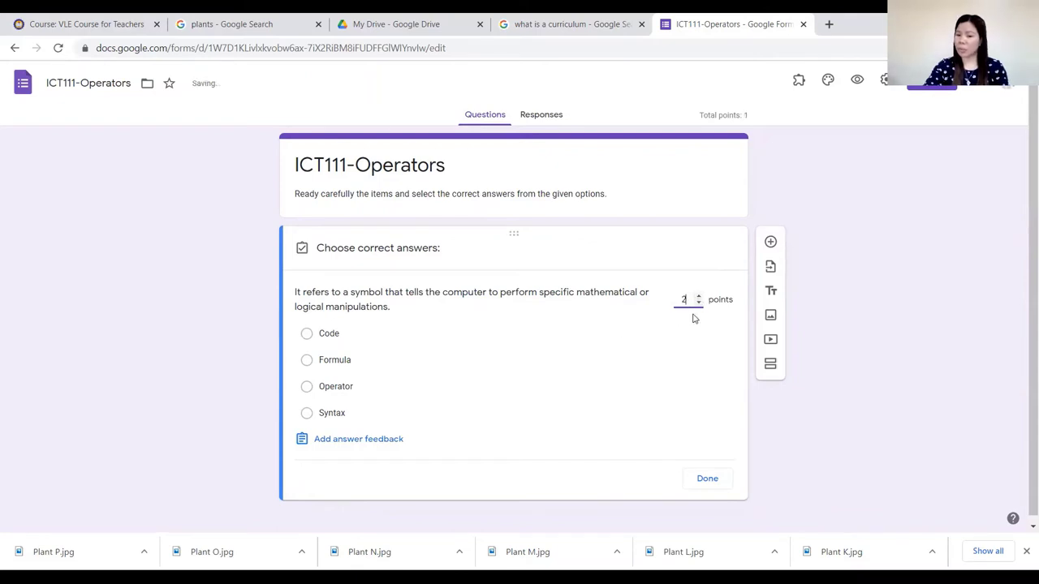
pyautogui.click(698, 303)
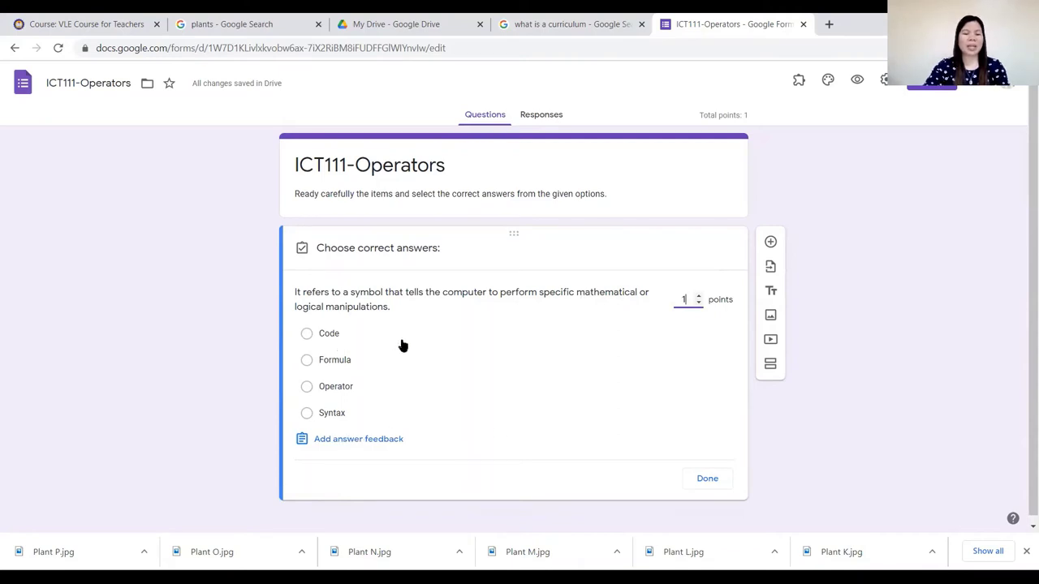
pyautogui.click(308, 387)
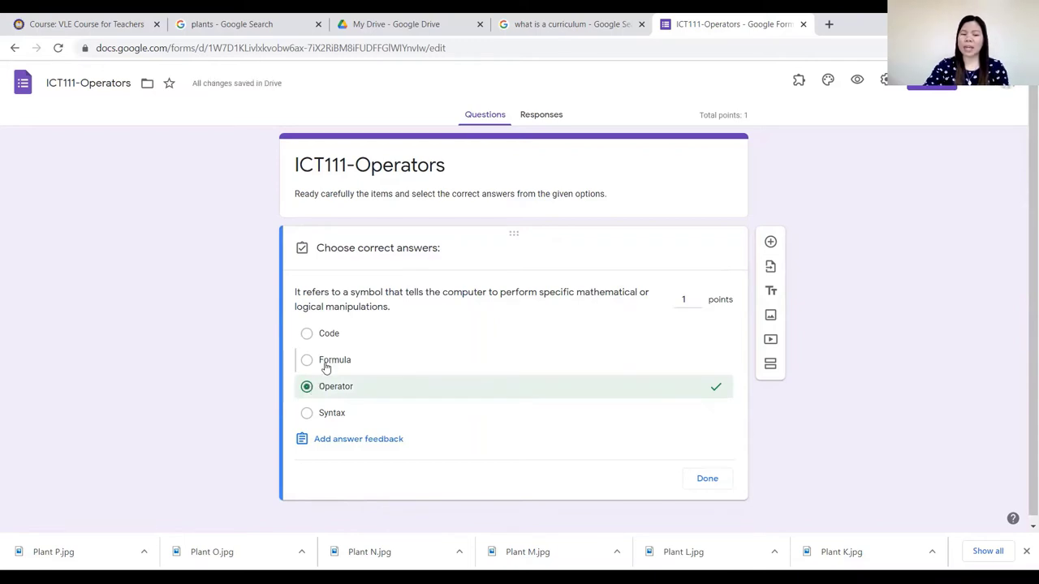
pyautogui.click(325, 367)
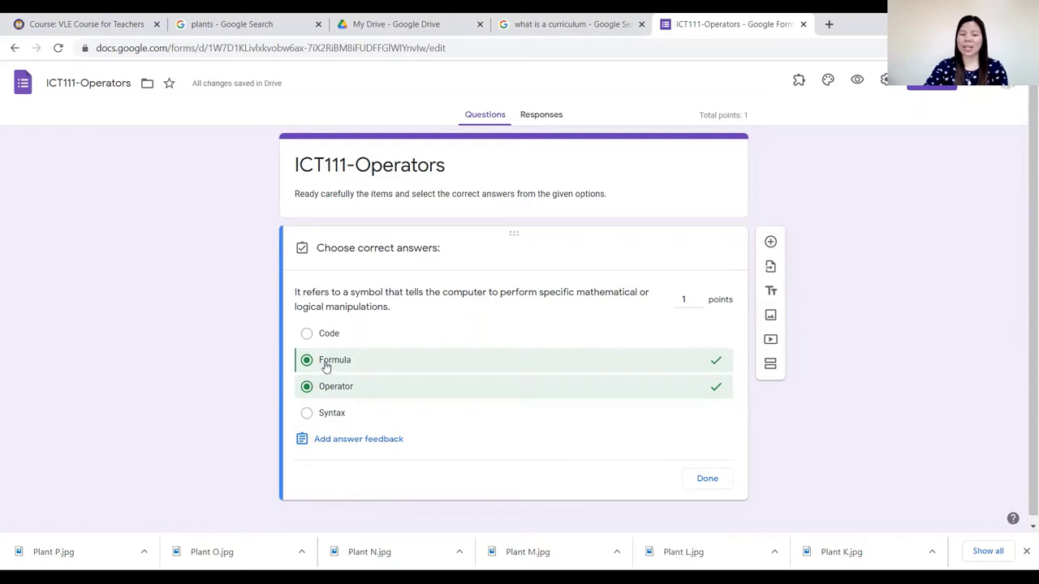
pyautogui.click(328, 361)
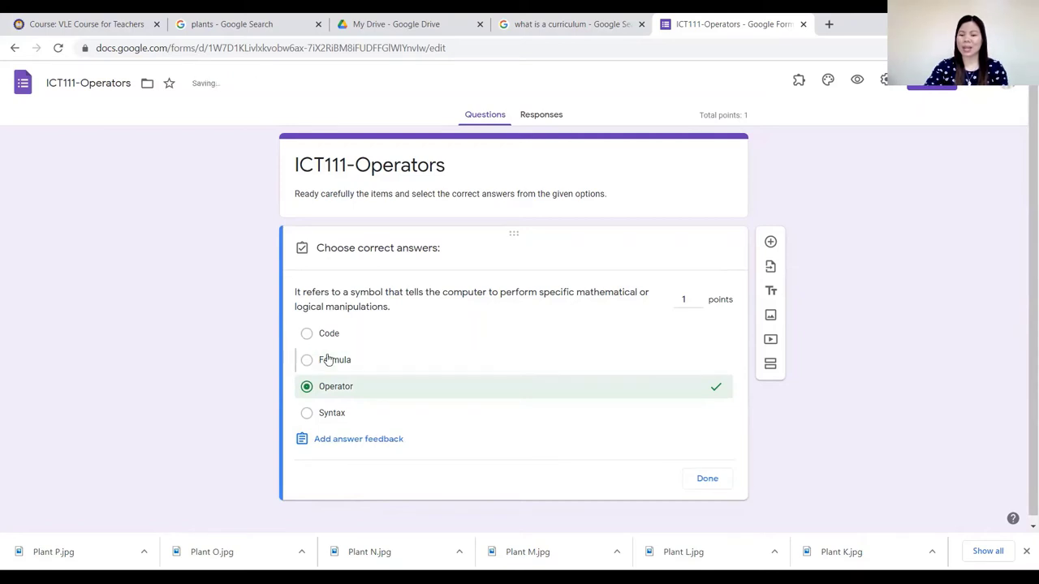
pyautogui.click(707, 479)
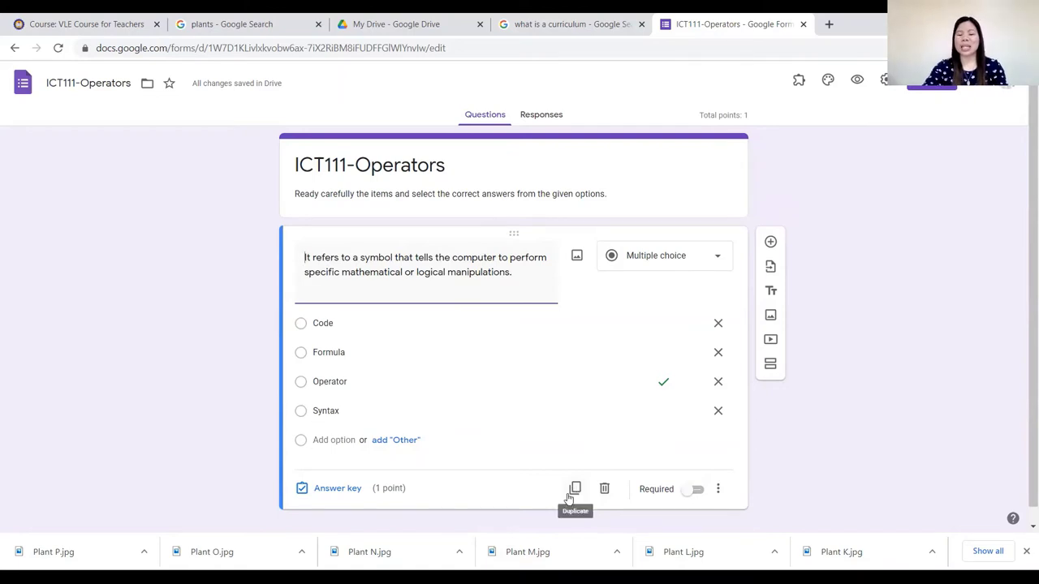
# Duplicate the Operator question once so the quiz totals 2 points, then restore down Chrome.
pyautogui.click(574, 488)
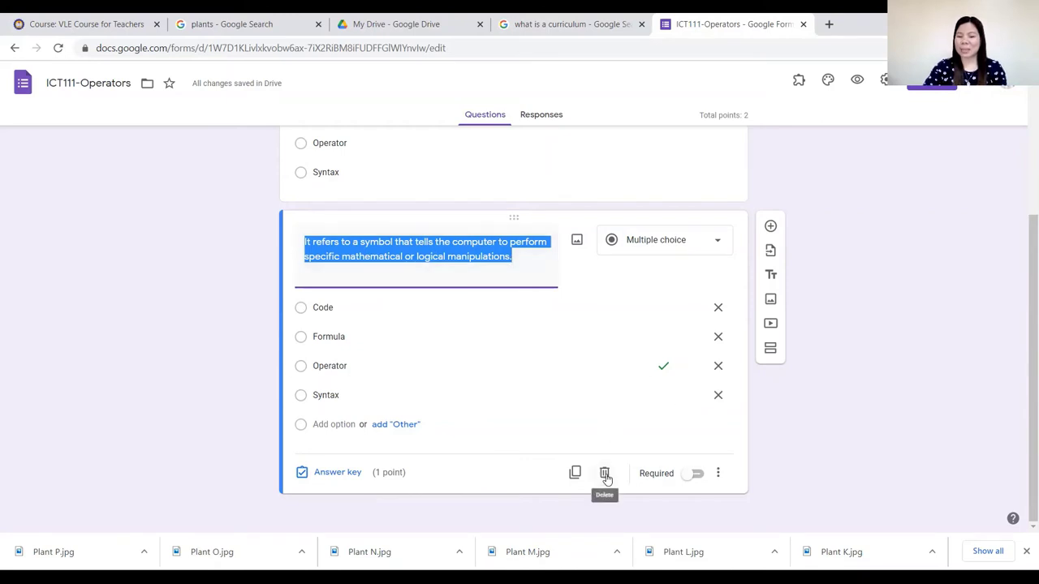
pyautogui.click(605, 473)
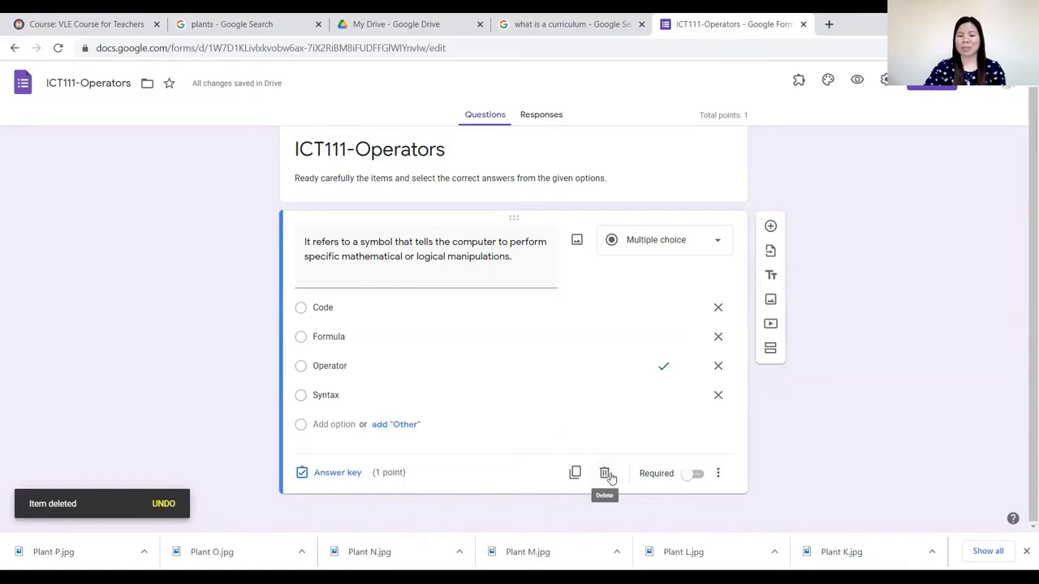
pyautogui.click(576, 474)
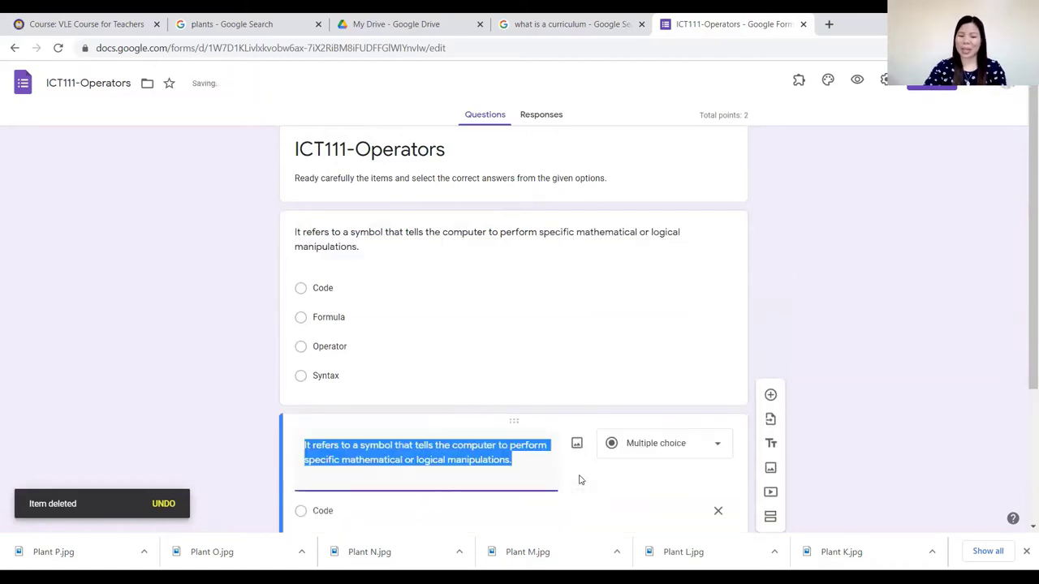
pyautogui.scroll(-2, 883, 274)
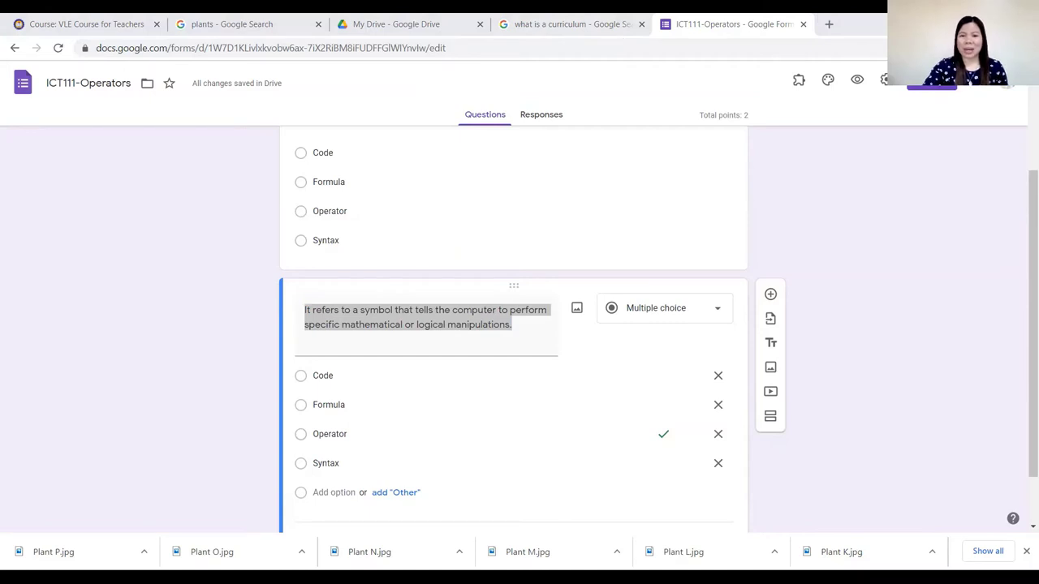
pyautogui.press('super+Down')
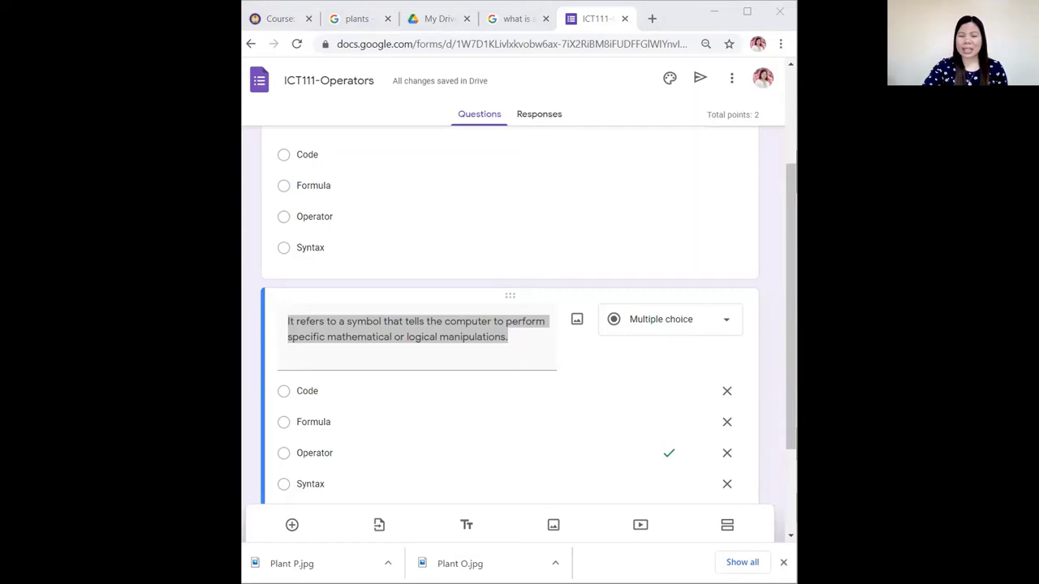
pyautogui.click(762, 188)
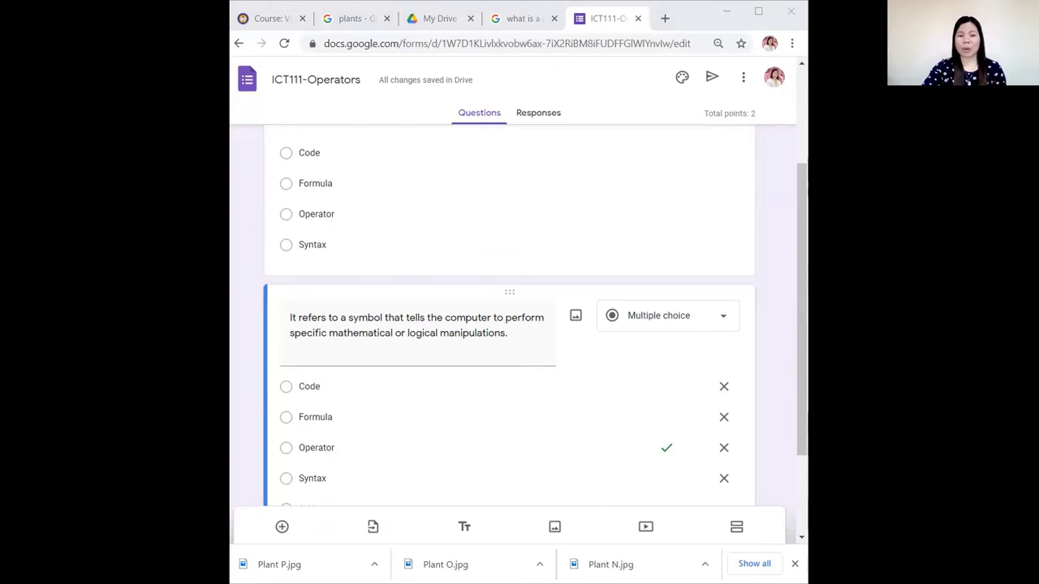
pyautogui.moveTo(796, 223); pyautogui.dragTo(797, 276)
pyautogui.tripleClick(405, 238)
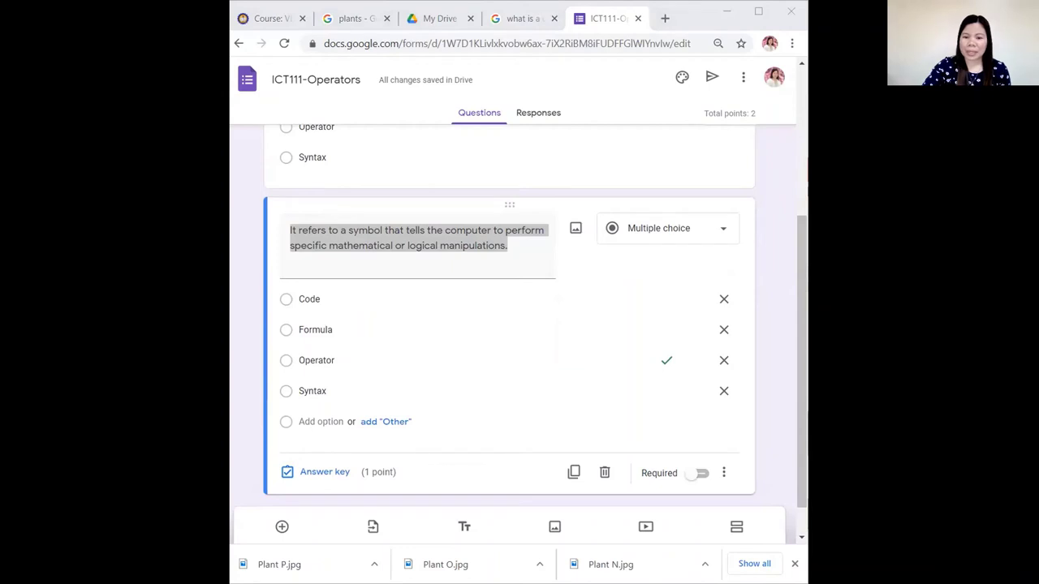
# Paste the 'operators EXCEPT' question and choices Arithmetic, Comparison, Logical, Statistical into question two.
pyautogui.rightClick(373, 240)
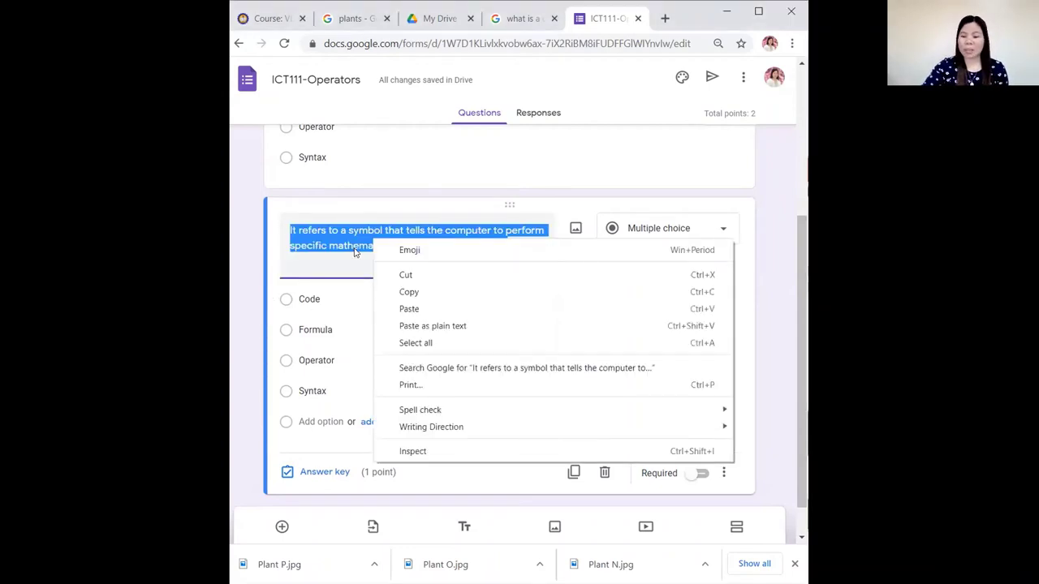
pyautogui.click(415, 310)
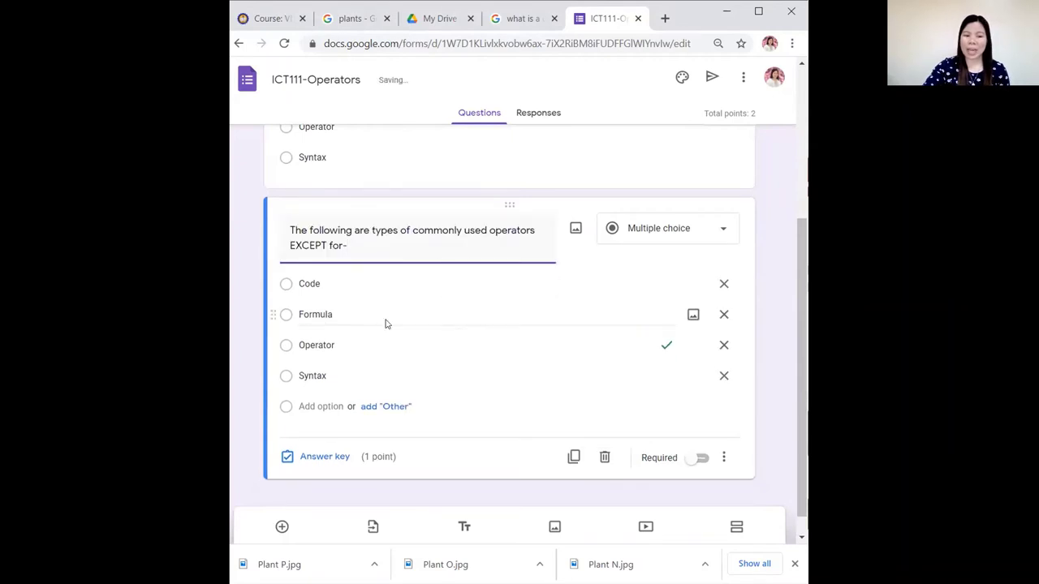
pyautogui.click(723, 375)
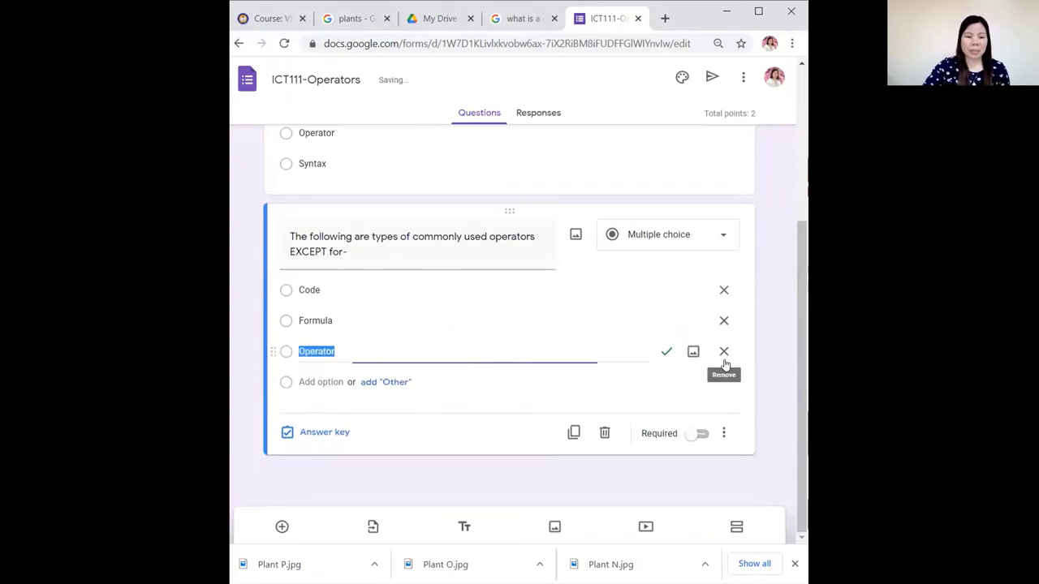
pyautogui.click(723, 351)
pyautogui.click(723, 351)
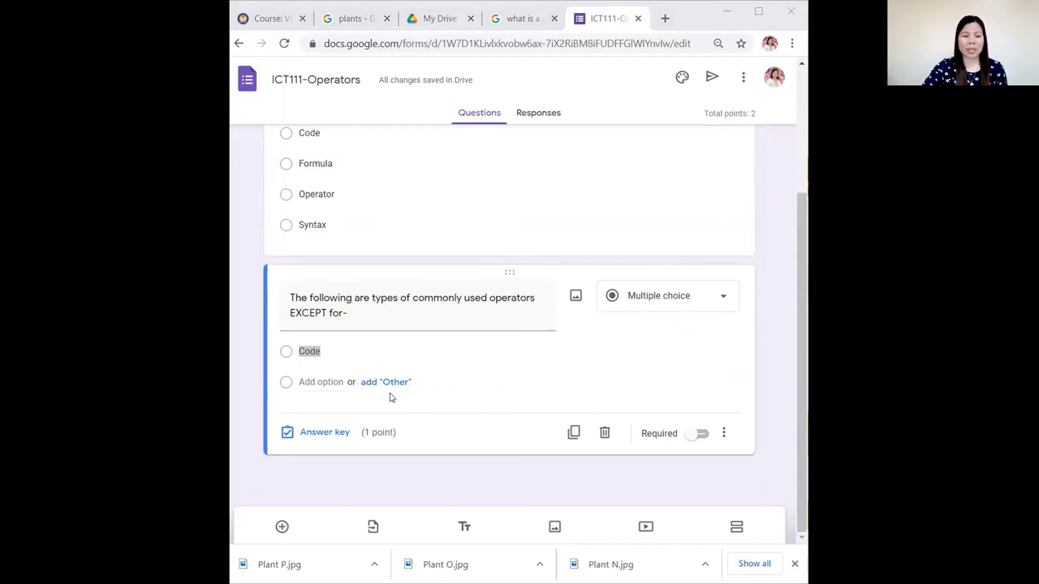
pyautogui.rightClick(319, 352)
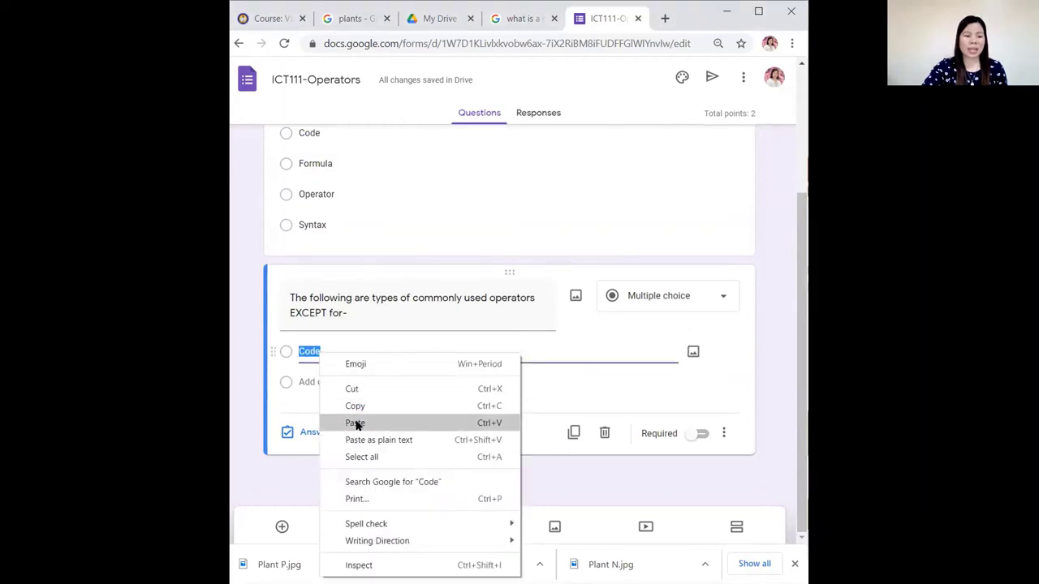
pyautogui.click(355, 424)
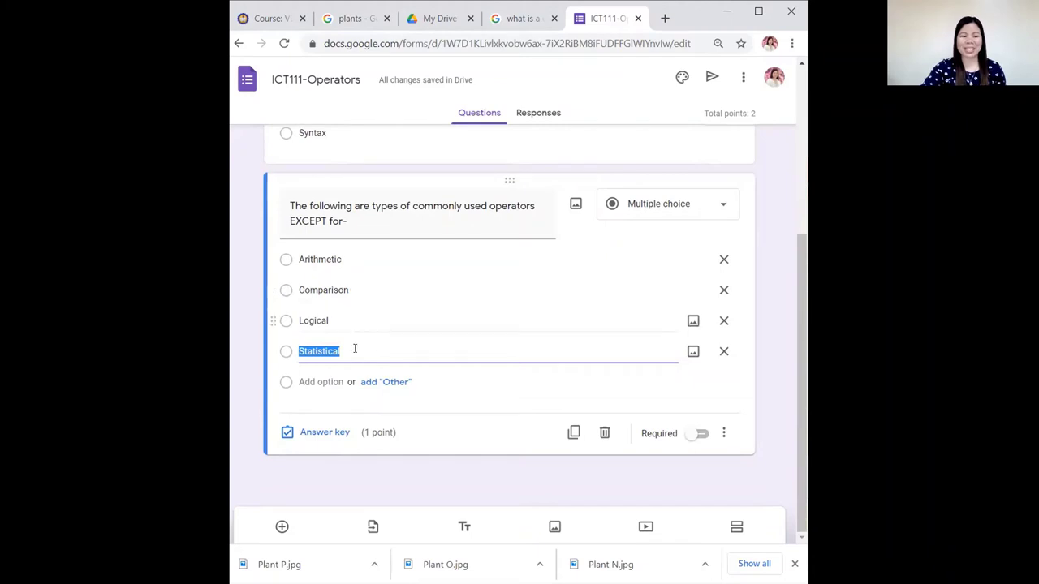
# Mark Statistical as correct for the EXCEPT question, then duplicate it as a third question.
pyautogui.click(330, 437)
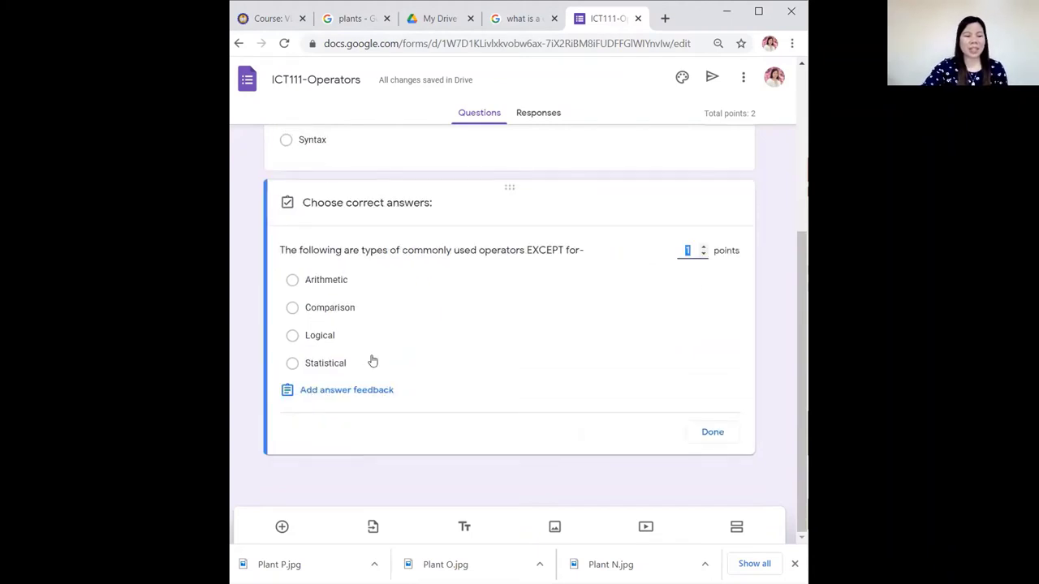
pyautogui.click(292, 363)
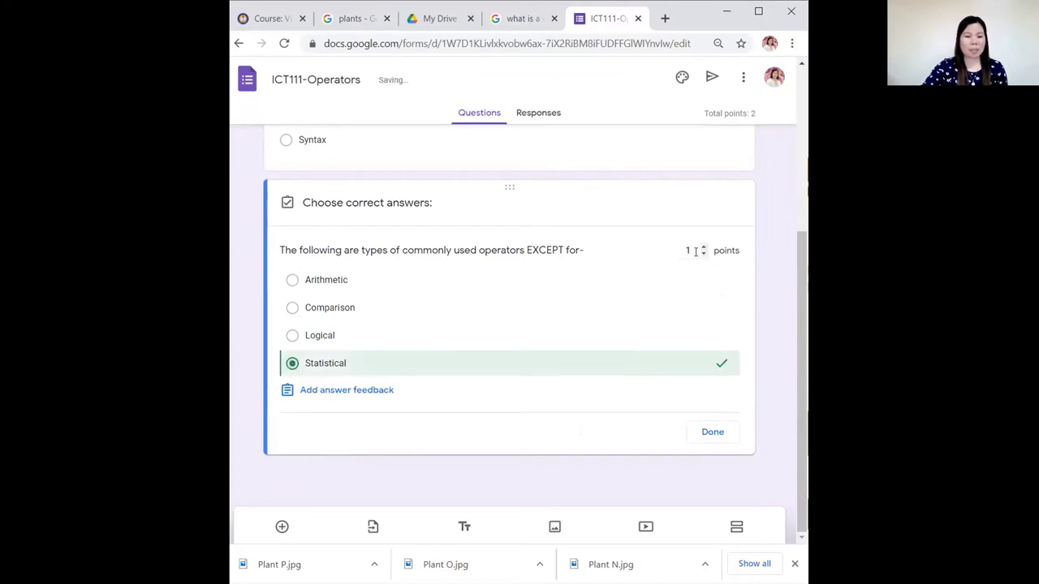
pyautogui.click(710, 434)
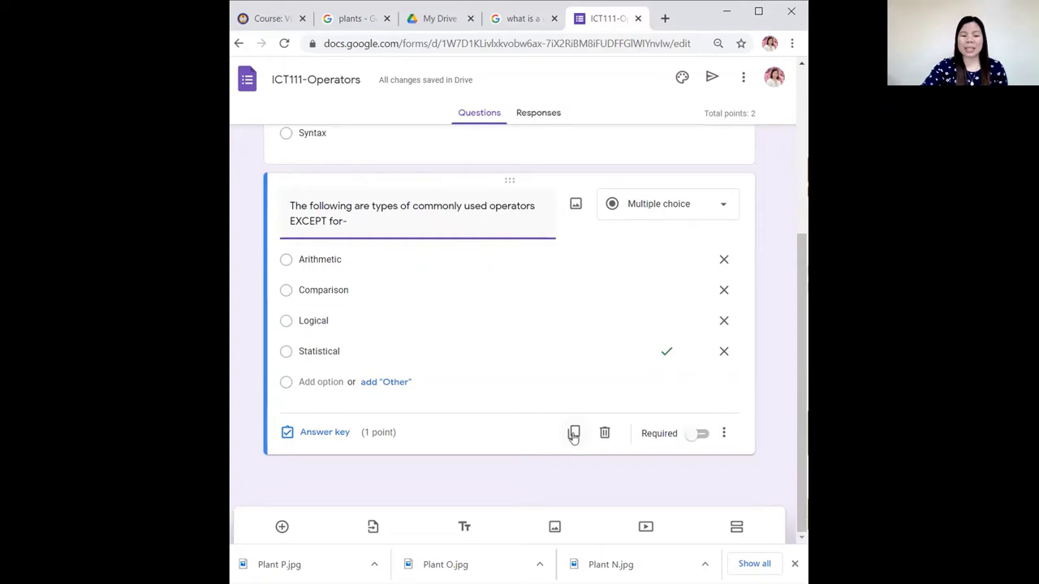
pyautogui.click(574, 434)
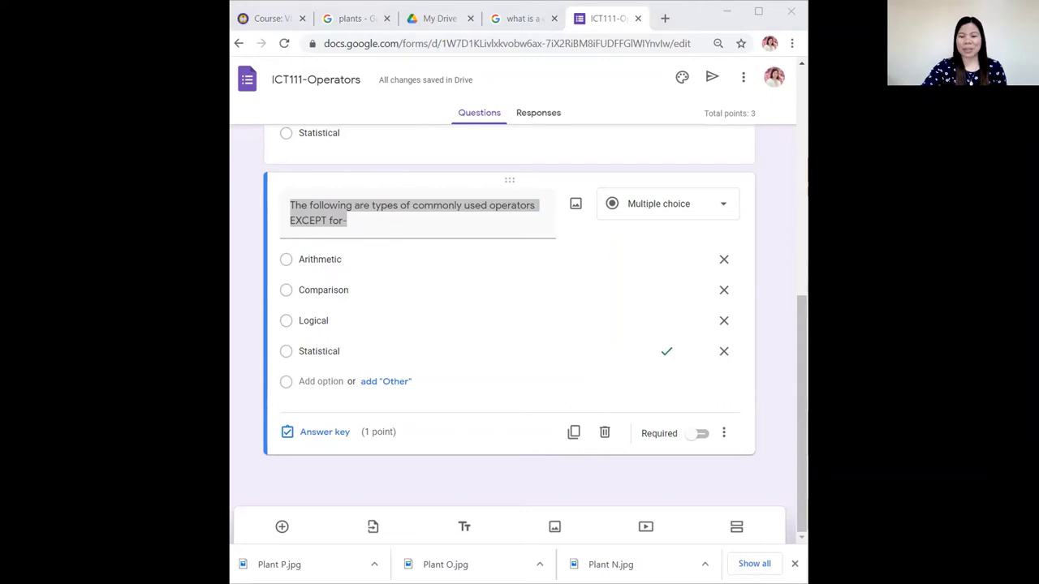
# Paste the power-of-another question wording and delete the Arithmetic, Comparison and Logical choices.
pyautogui.rightClick(316, 213)
pyautogui.click(367, 283)
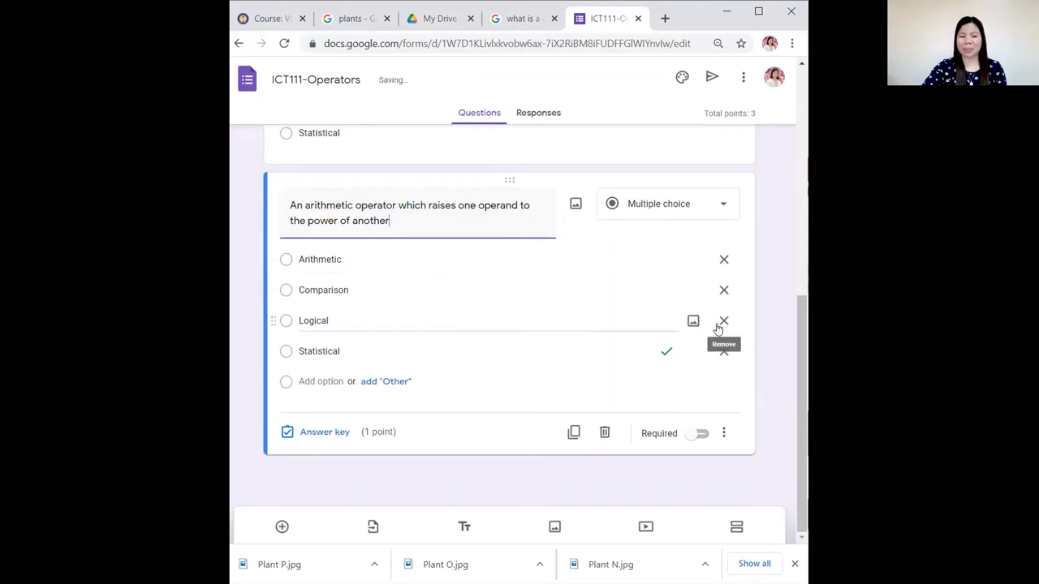
pyautogui.click(723, 259)
pyautogui.click(723, 292)
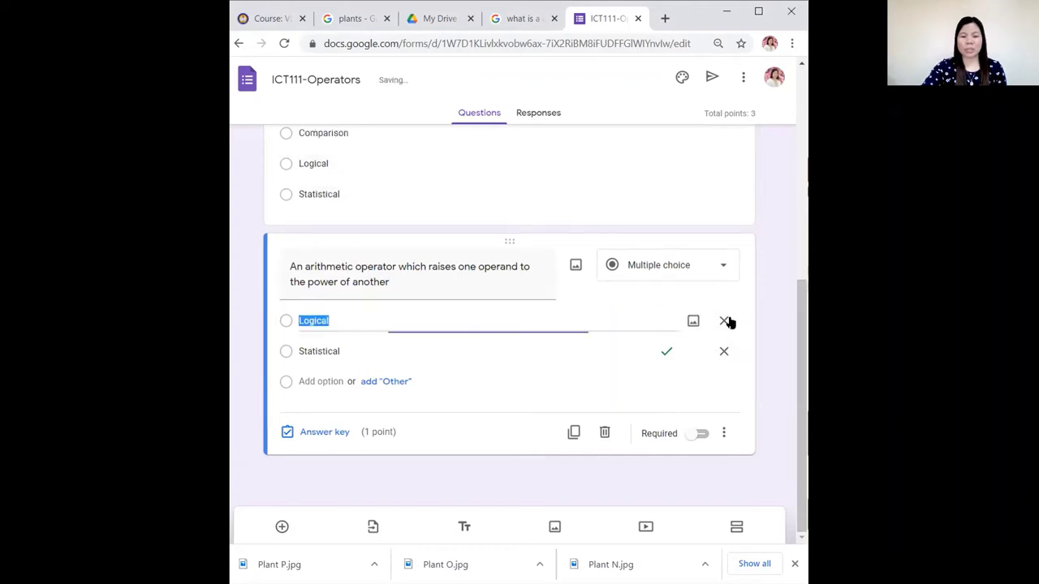
pyautogui.click(723, 322)
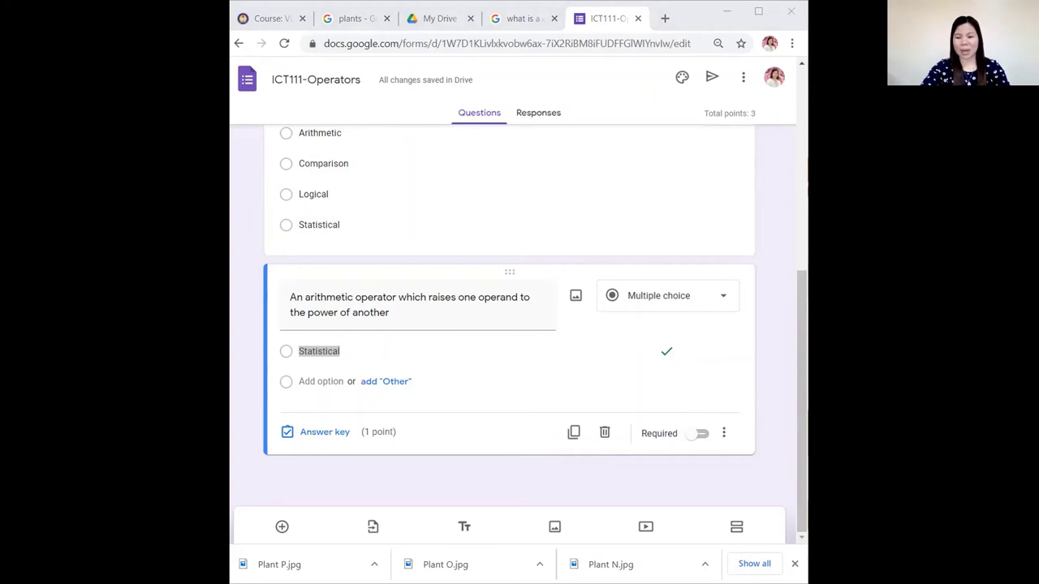
# Replace the Statistical choice with the pasted operator choices ^, +, -, *, /.
pyautogui.click(337, 351)
pyautogui.doubleClick(339, 350)
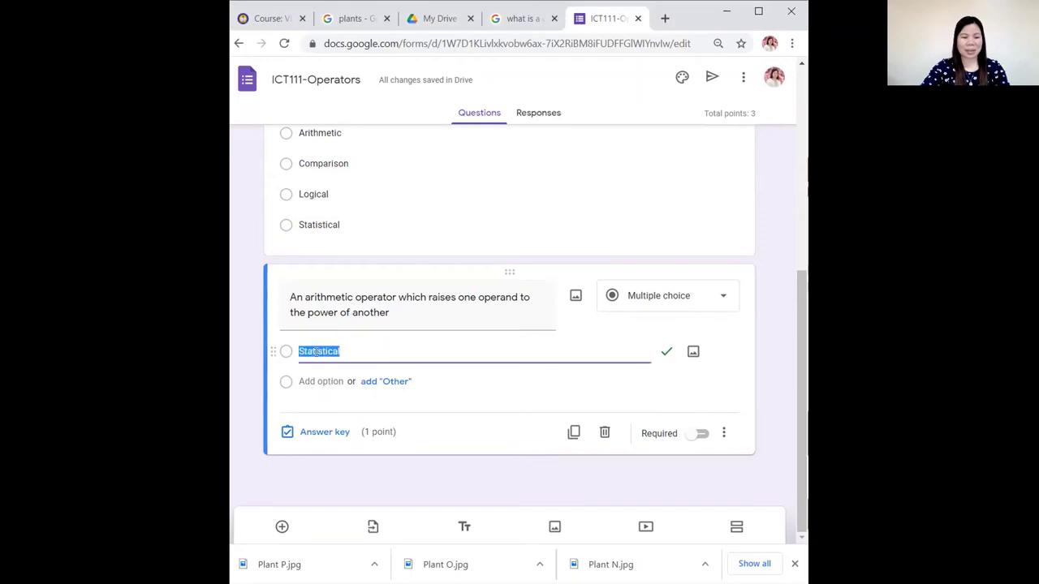
pyautogui.rightClick(315, 352)
pyautogui.click(359, 424)
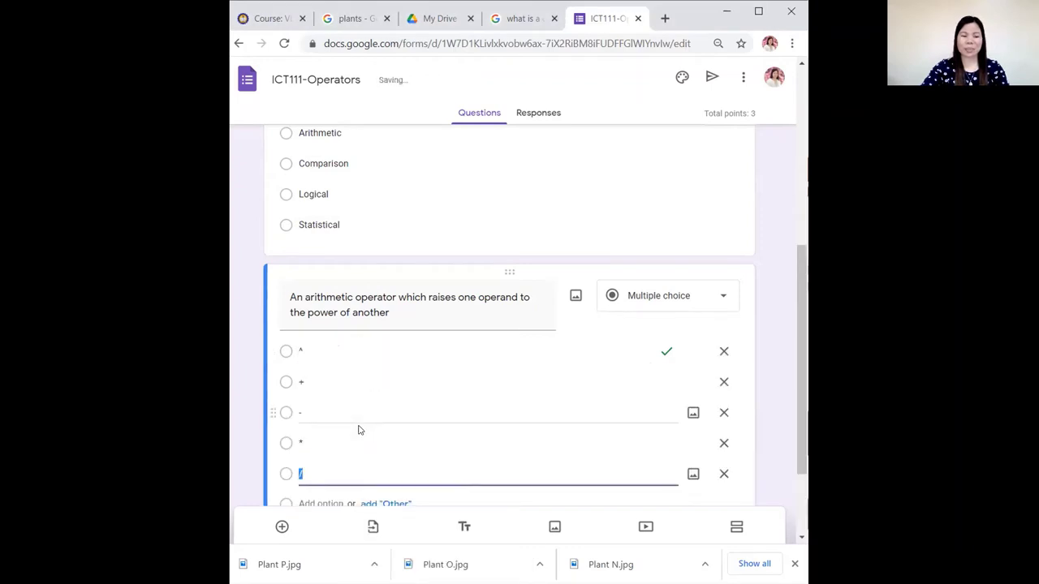
pyautogui.scroll(-2, 426, 407)
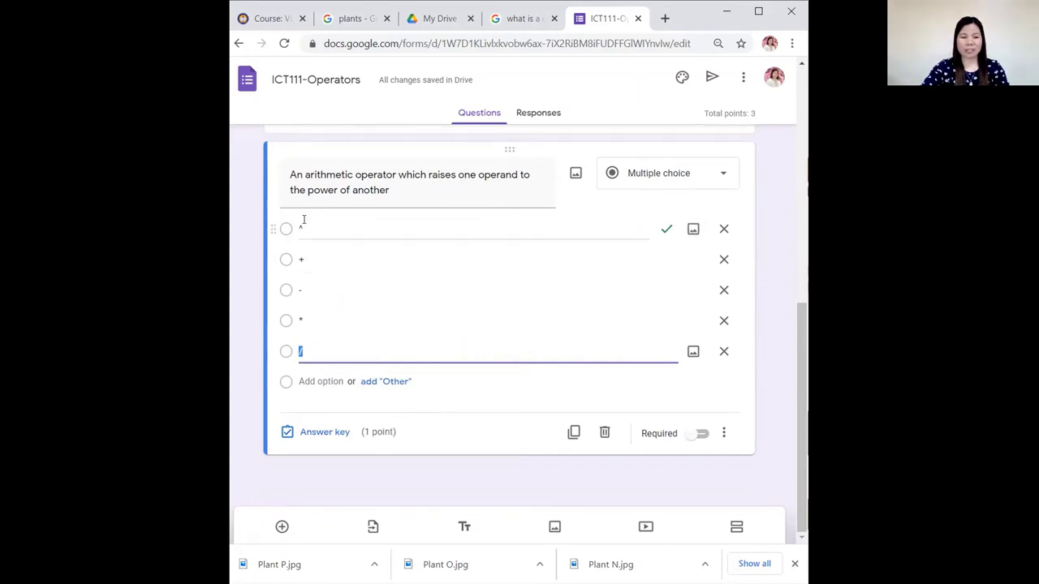
# Set ^ as the sole correct answer in the power question's 1-point answer key.
pyautogui.click(354, 230)
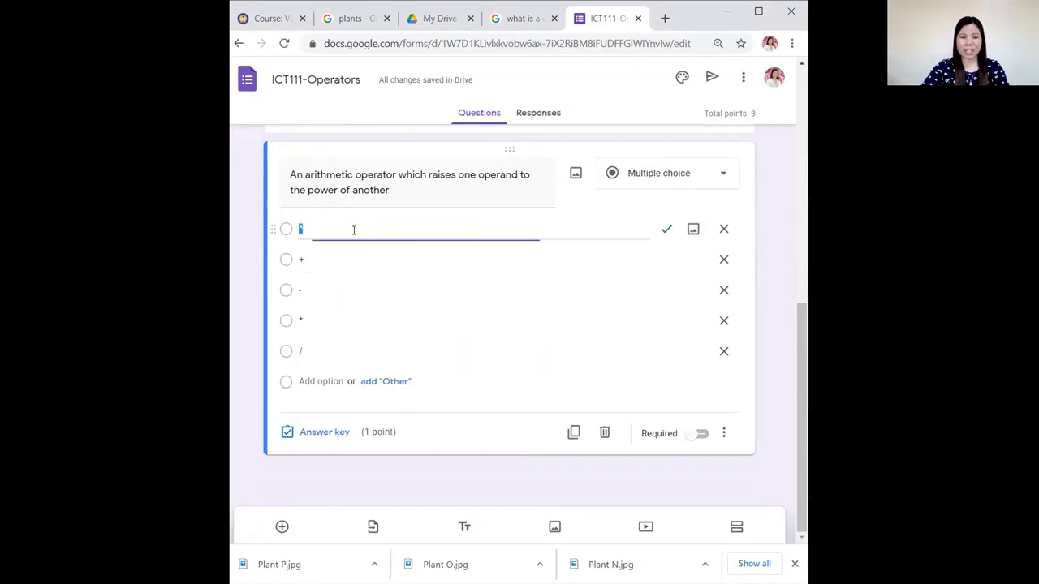
pyautogui.click(318, 432)
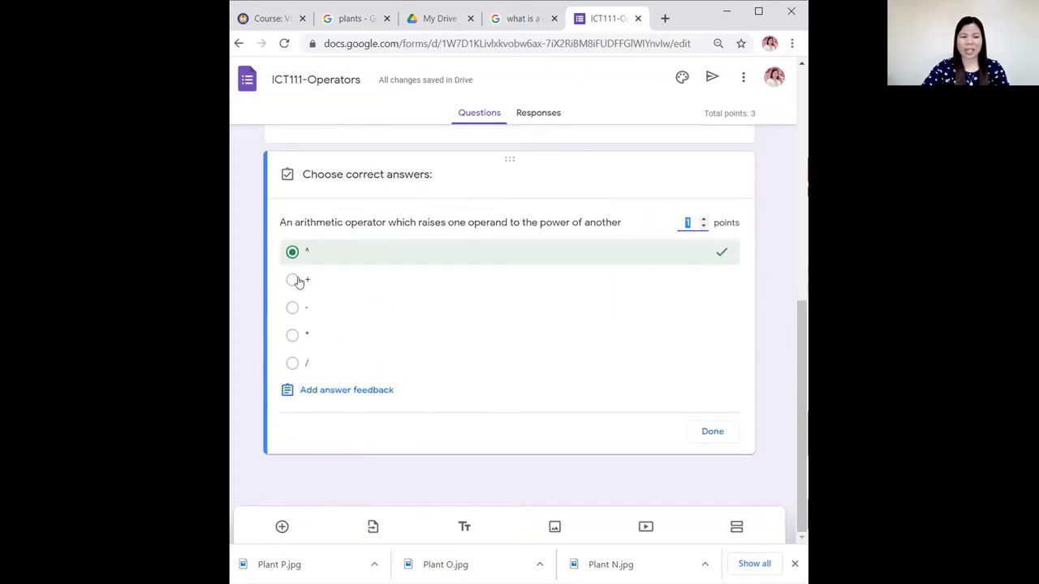
pyautogui.click(308, 283)
pyautogui.click(311, 253)
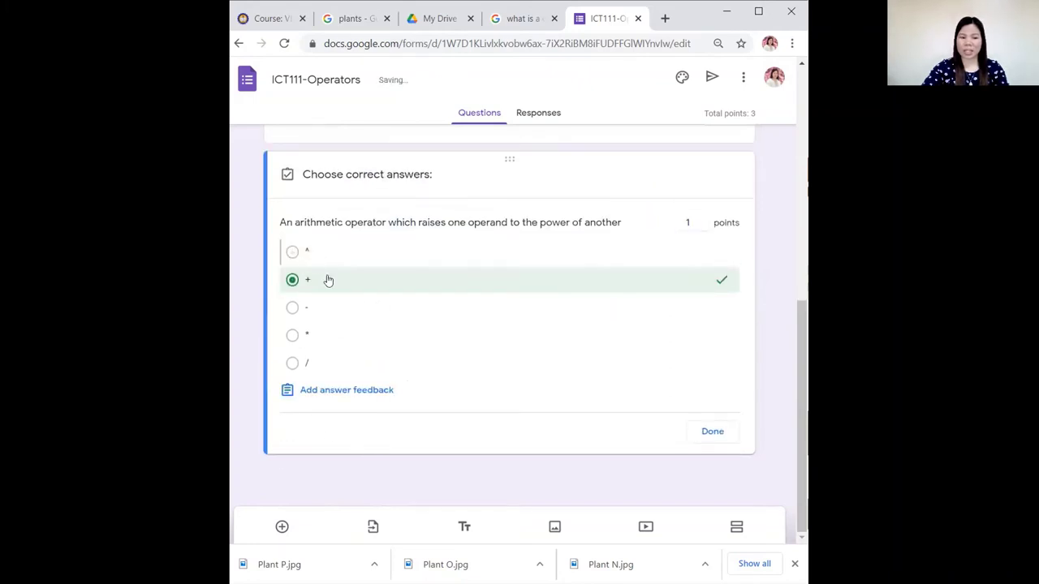
pyautogui.click(319, 283)
pyautogui.click(311, 284)
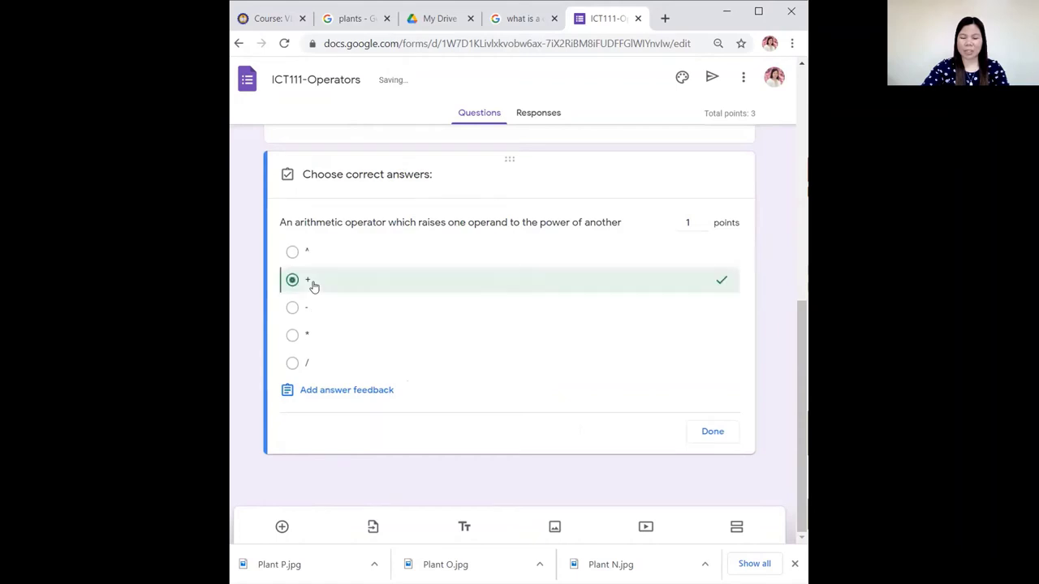
pyautogui.click(311, 257)
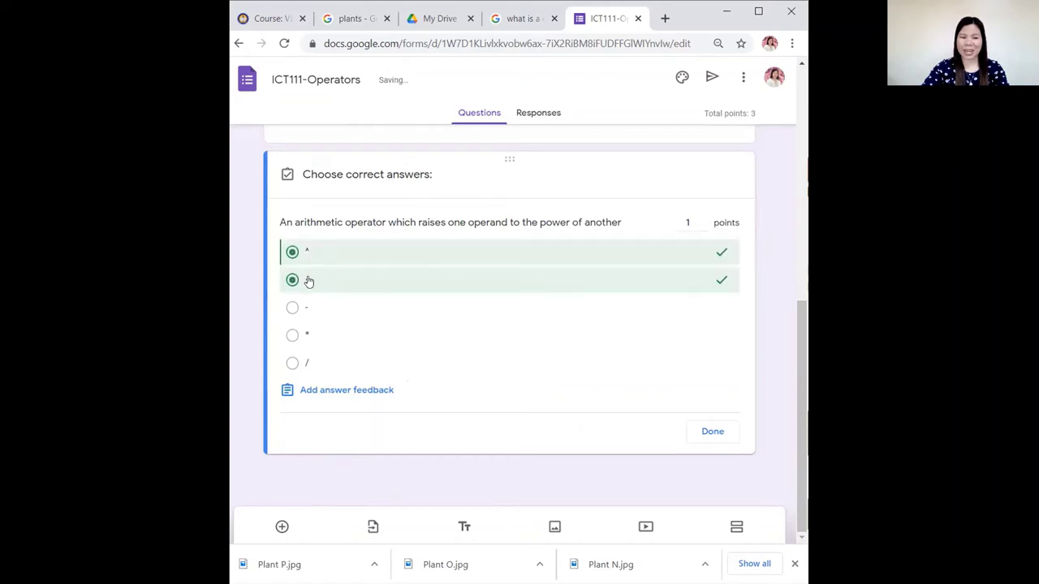
pyautogui.click(309, 279)
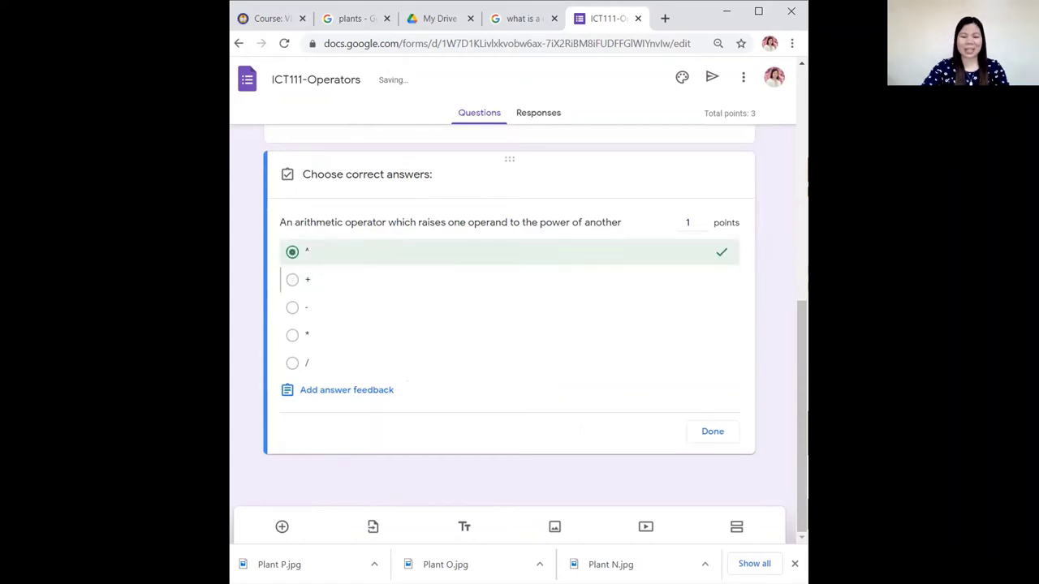
pyautogui.click(713, 433)
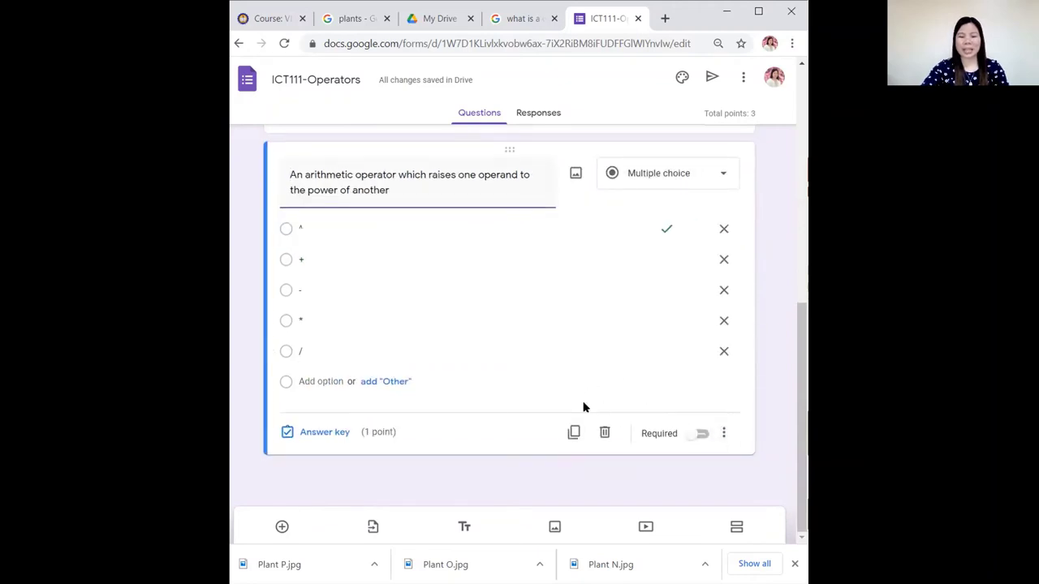
pyautogui.scroll(1, 557, 412)
pyautogui.scroll(5, 557, 413)
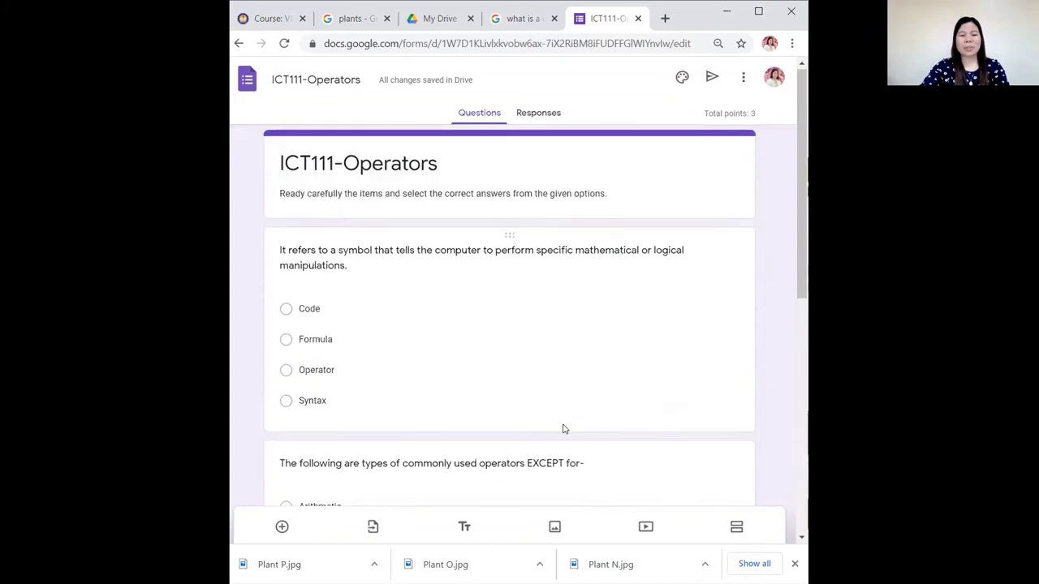
pyautogui.scroll(-3, 560, 427)
pyautogui.scroll(-2, 564, 428)
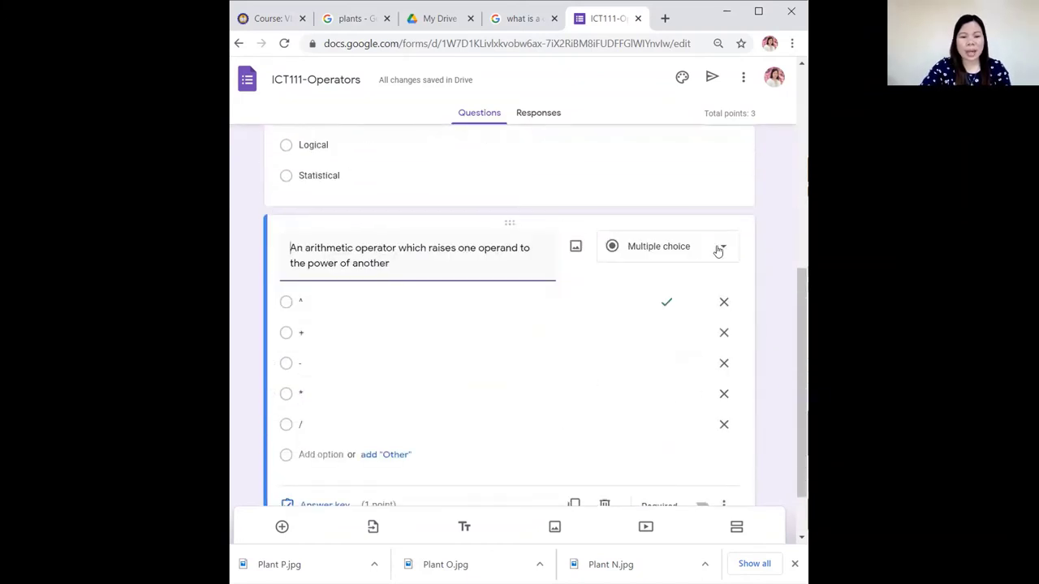
# Raise the power-operator question's value from 1 to 3 points in its answer key.
pyautogui.scroll(-1, 725, 268)
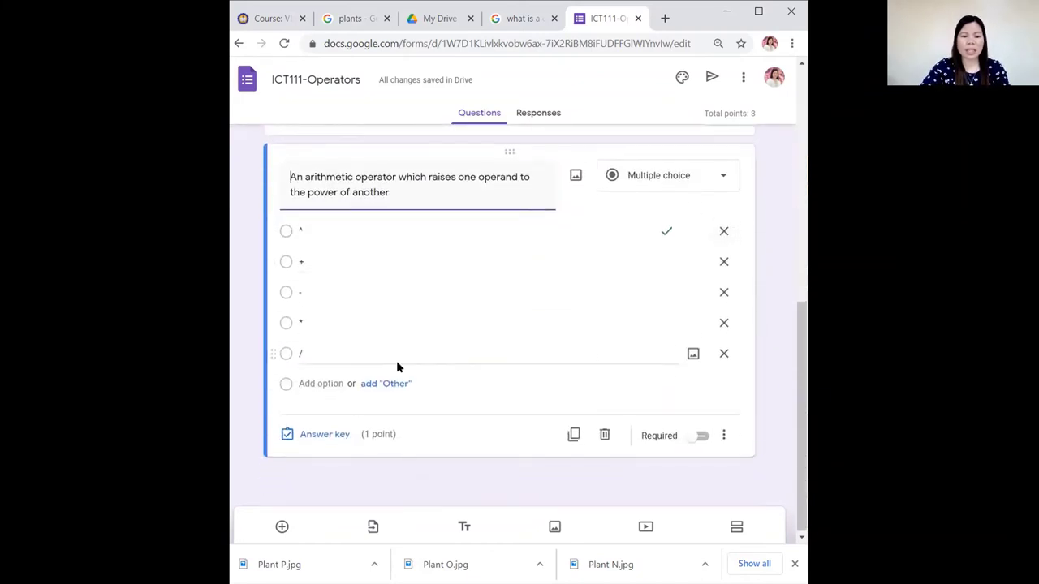
pyautogui.click(325, 434)
pyautogui.click(703, 219)
pyautogui.click(703, 219)
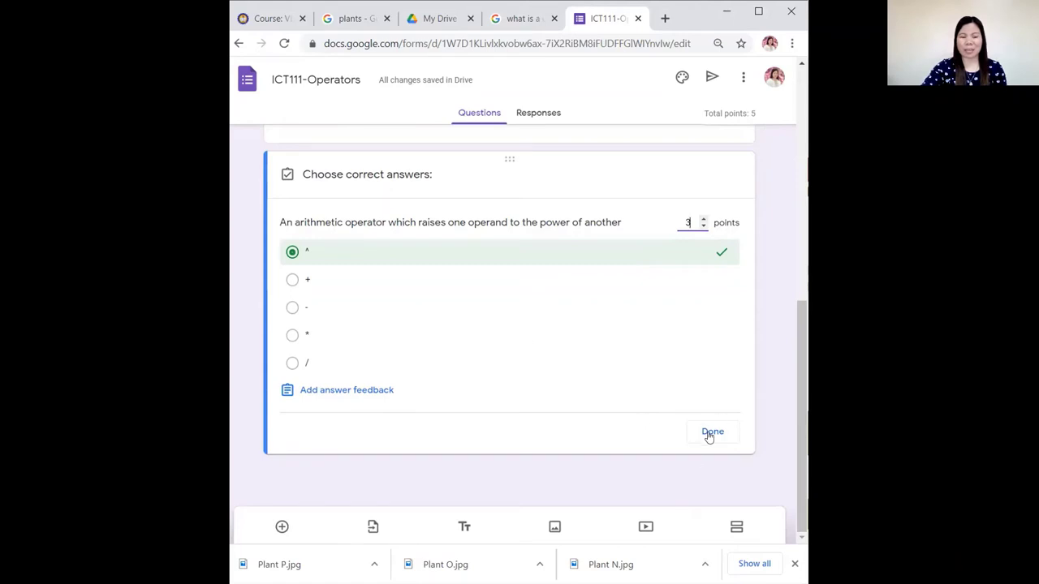
pyautogui.click(710, 433)
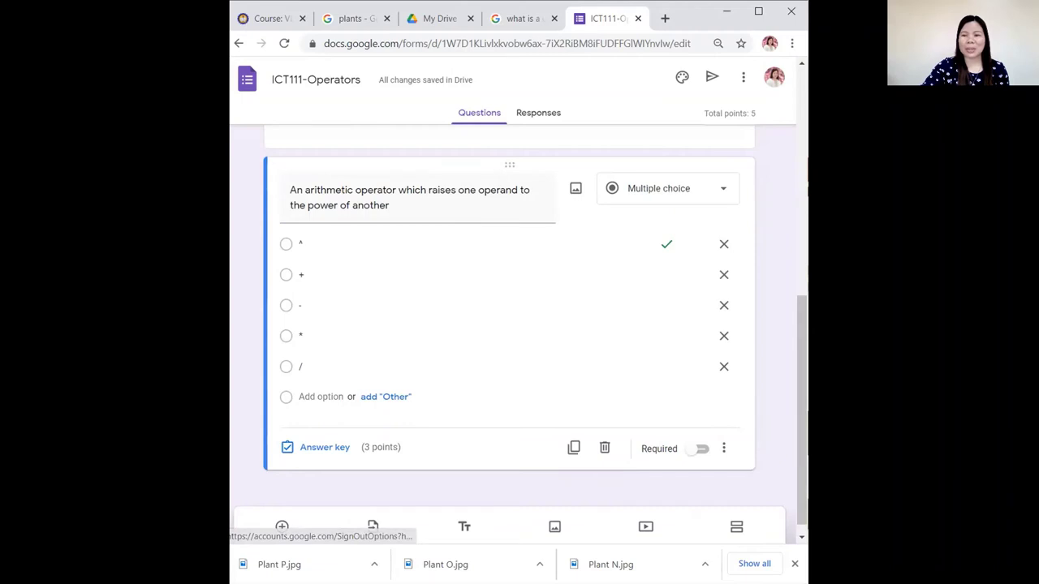
pyautogui.press('super+Up')
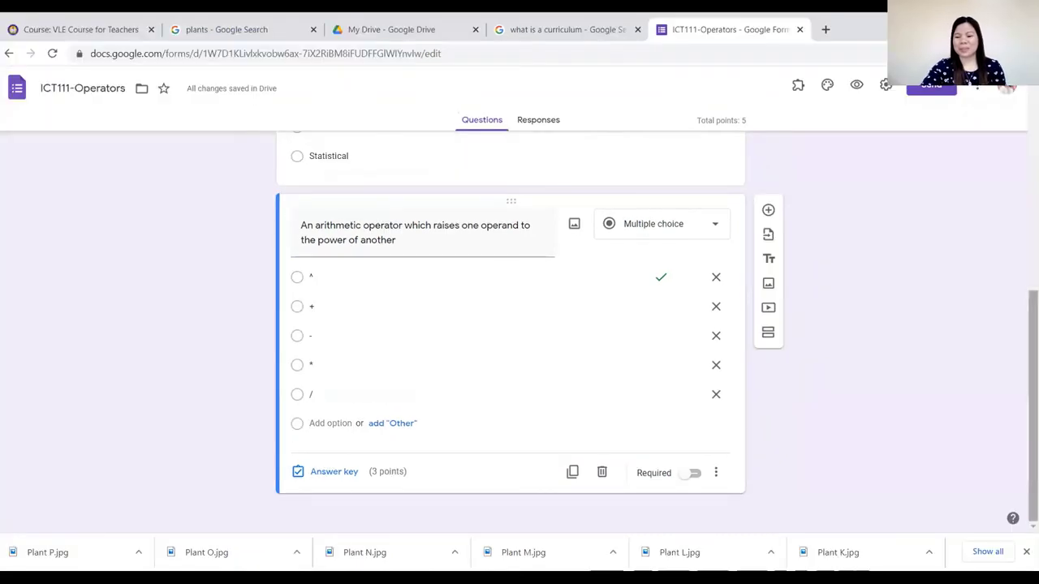
pyautogui.scroll(4, 511, 324)
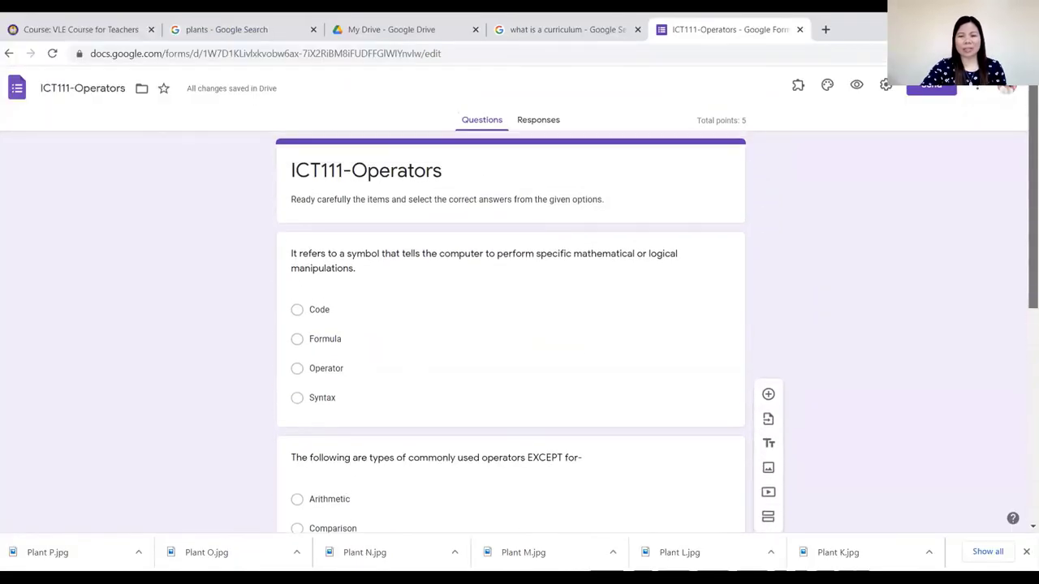
pyautogui.scroll(-1, 511, 324)
pyautogui.scroll(-5, 511, 325)
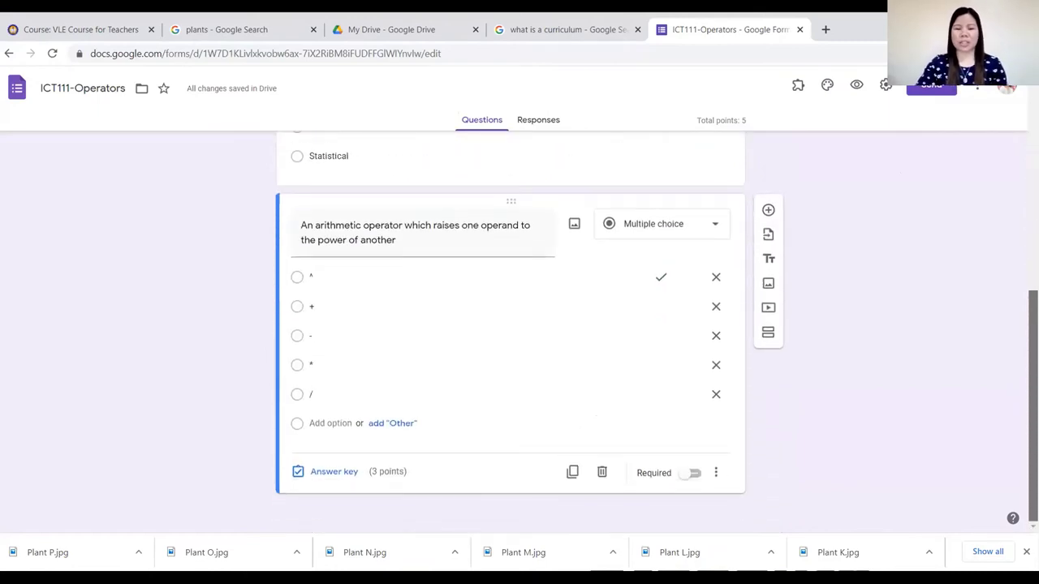
pyautogui.moveTo(1033, 406); pyautogui.dragTo(1033, 219)
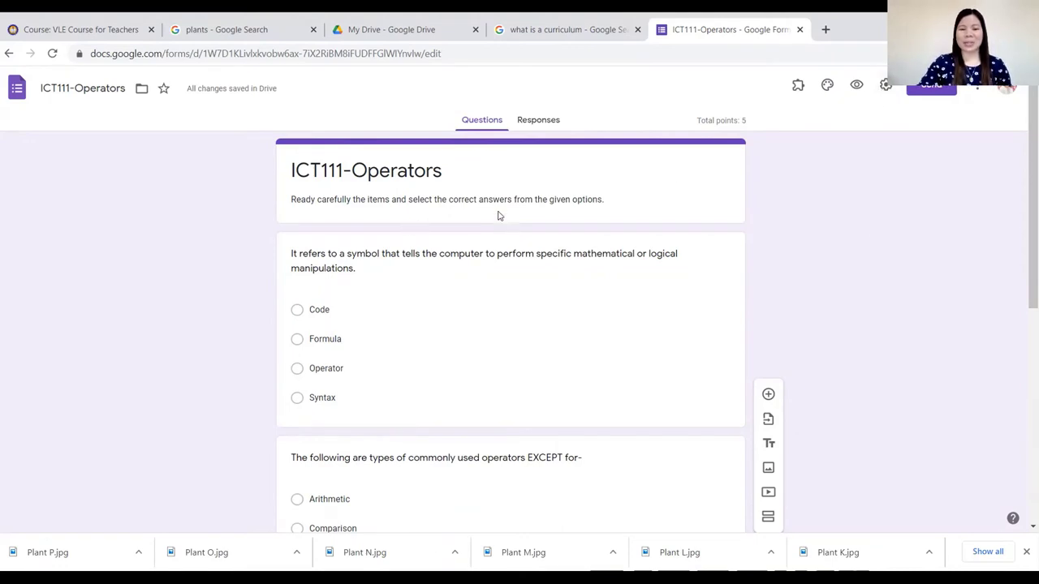
# Turn on email collection, drop the campus-only restriction, and leave the one-response limit off.
pyautogui.click(886, 86)
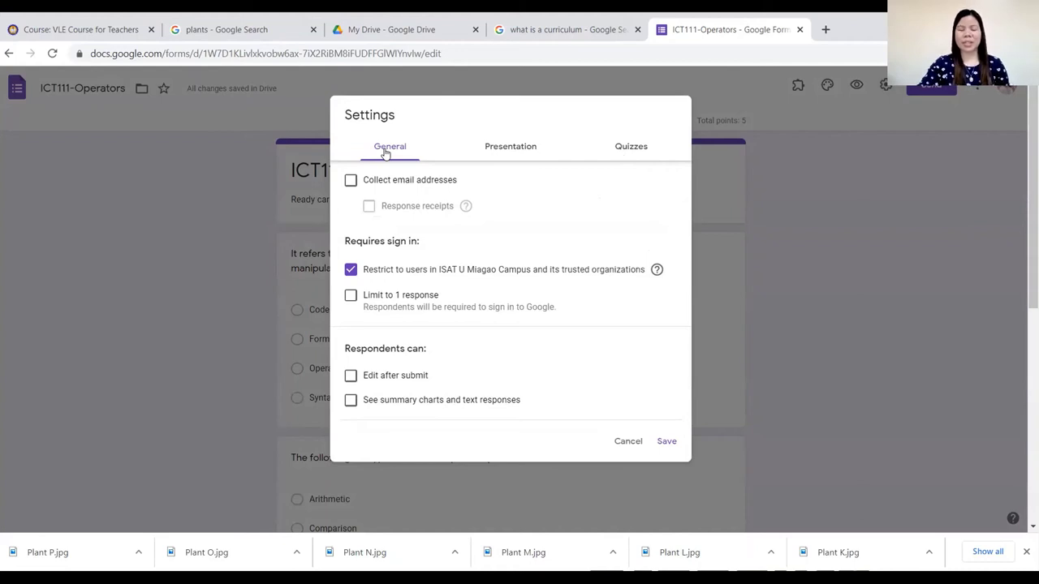
pyautogui.click(348, 181)
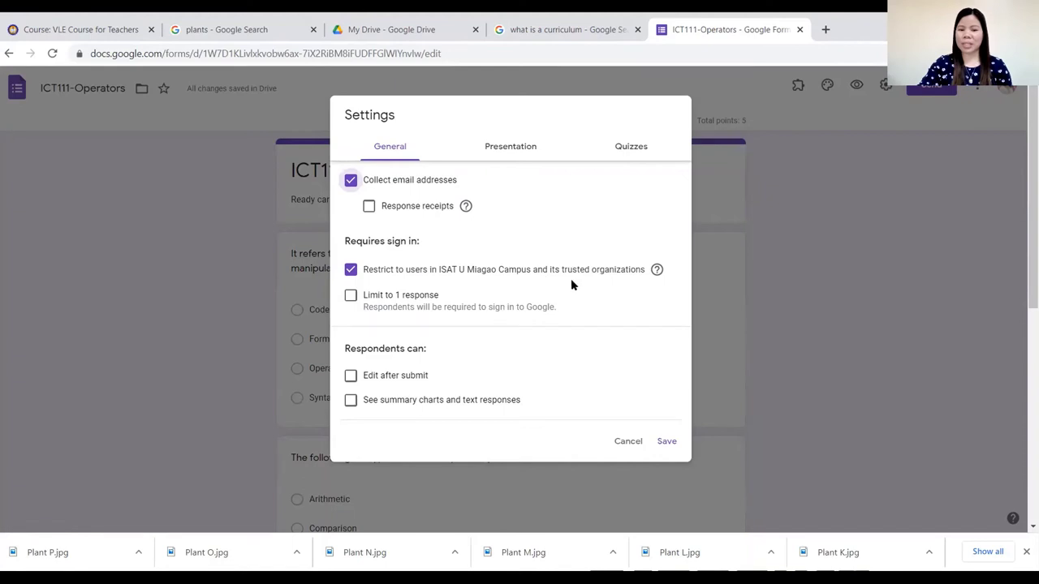
pyautogui.click(350, 270)
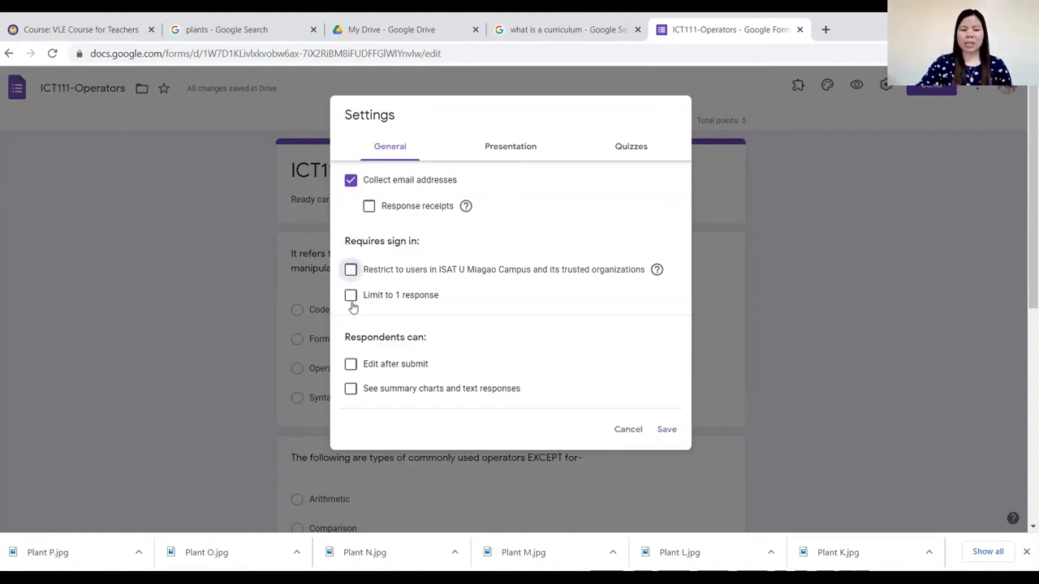
pyautogui.click(351, 296)
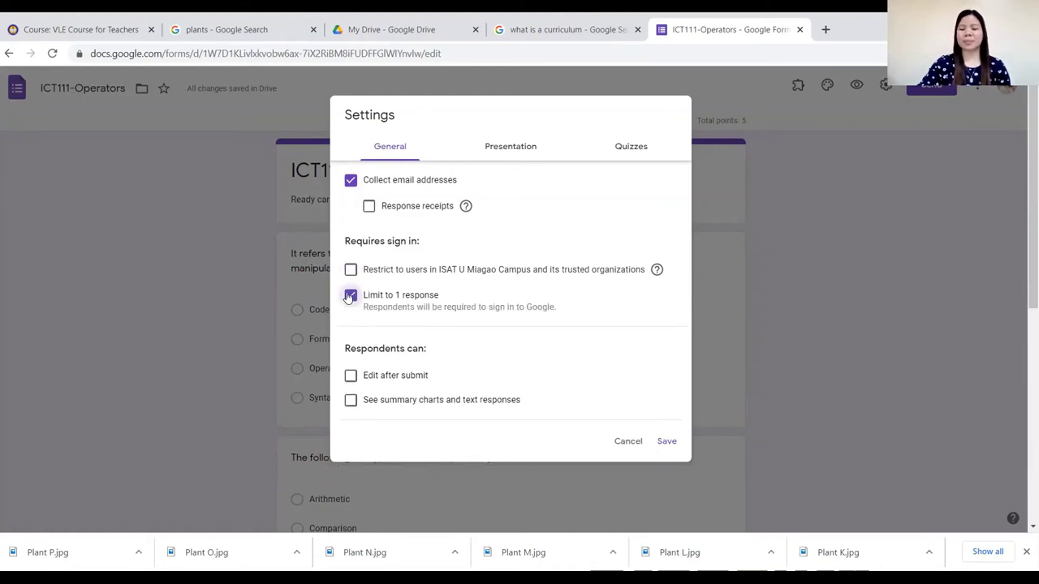
pyautogui.click(351, 296)
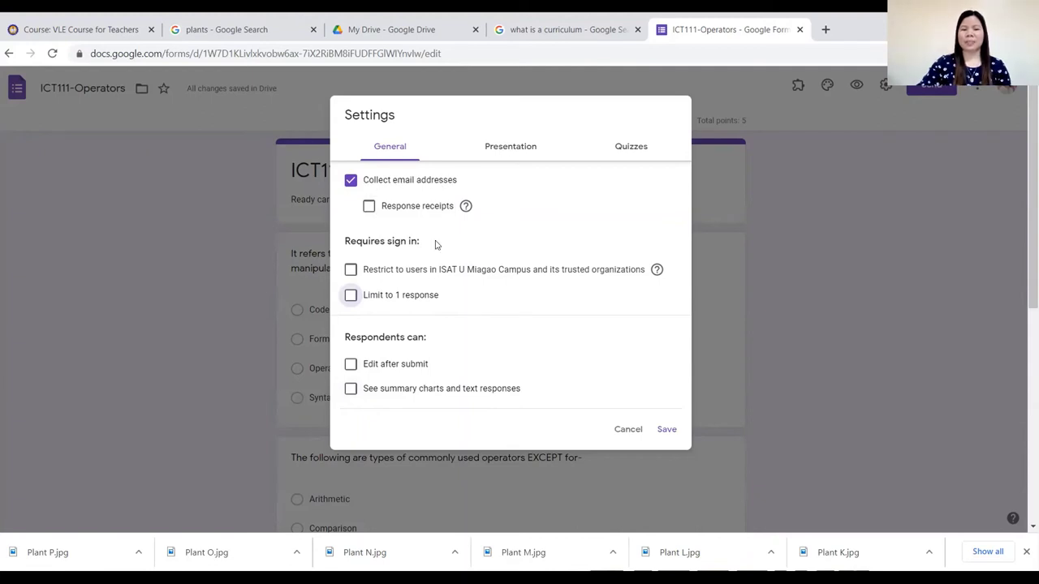
pyautogui.click(519, 153)
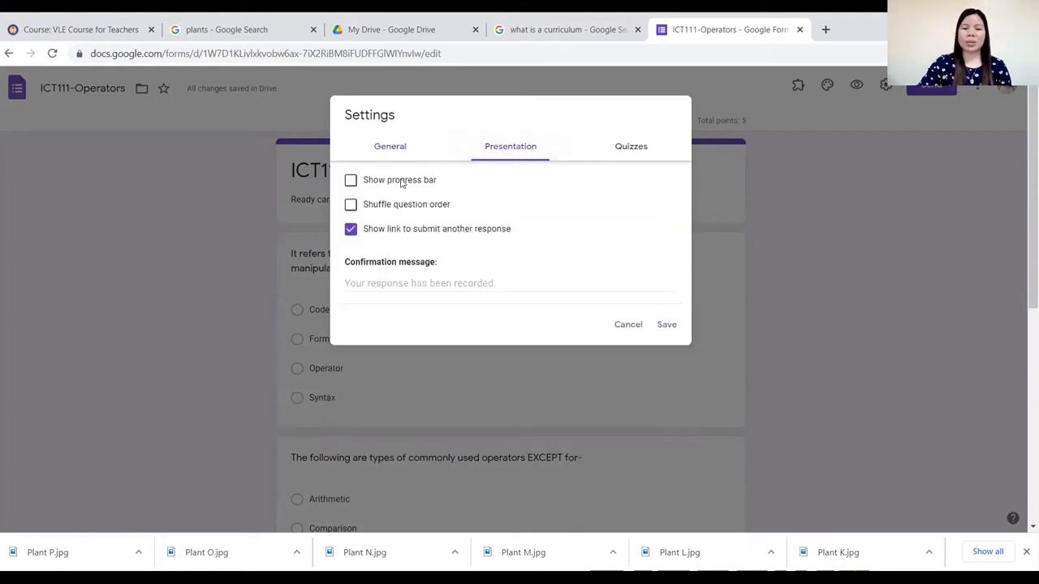
# Enable the progress bar and shuffled question order, and set the confirmation message to 'Good Job!'.
pyautogui.click(351, 181)
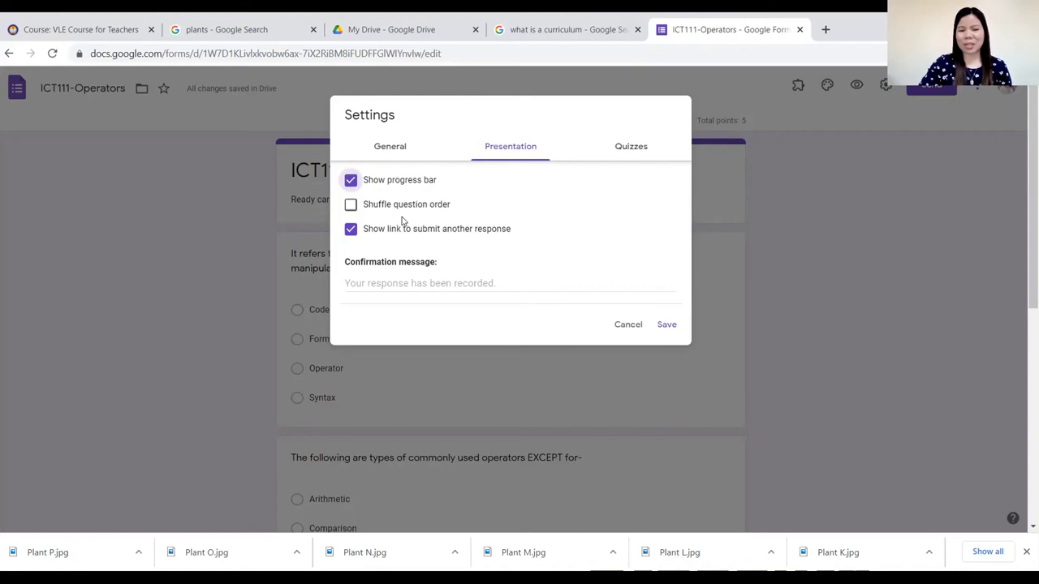
pyautogui.click(351, 205)
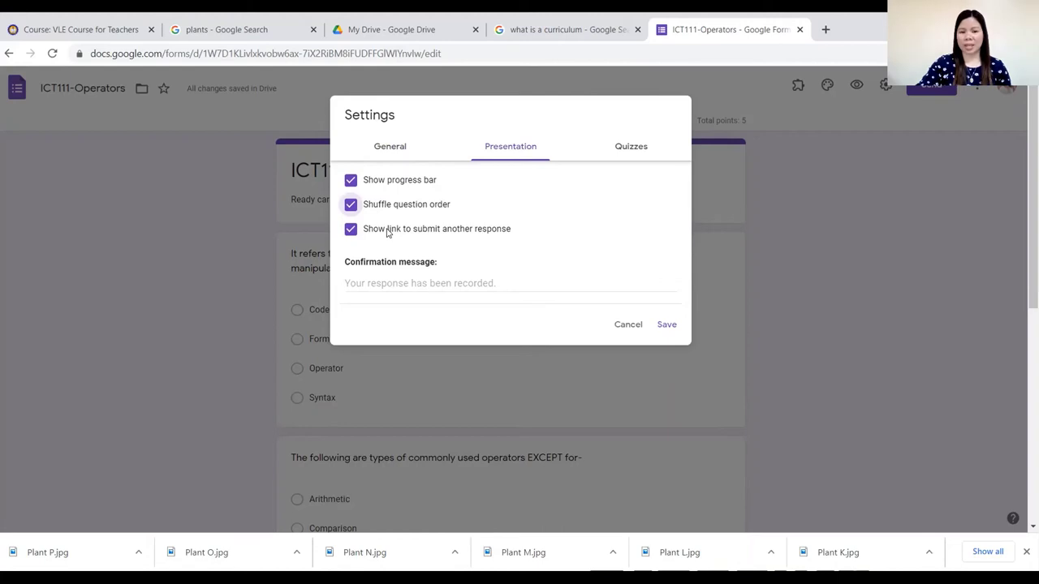
pyautogui.click(424, 284)
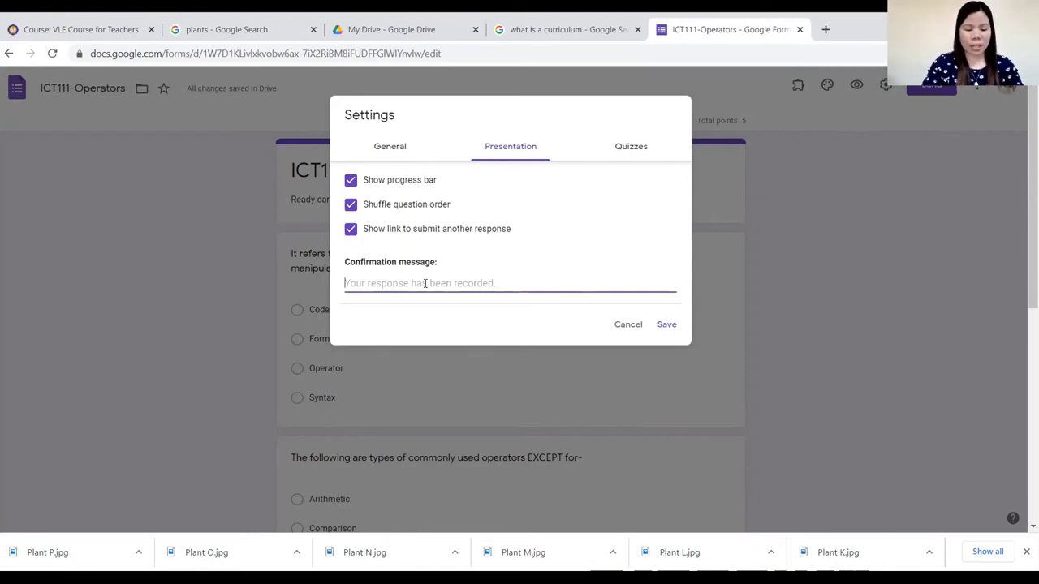
pyautogui.write('Good Job')
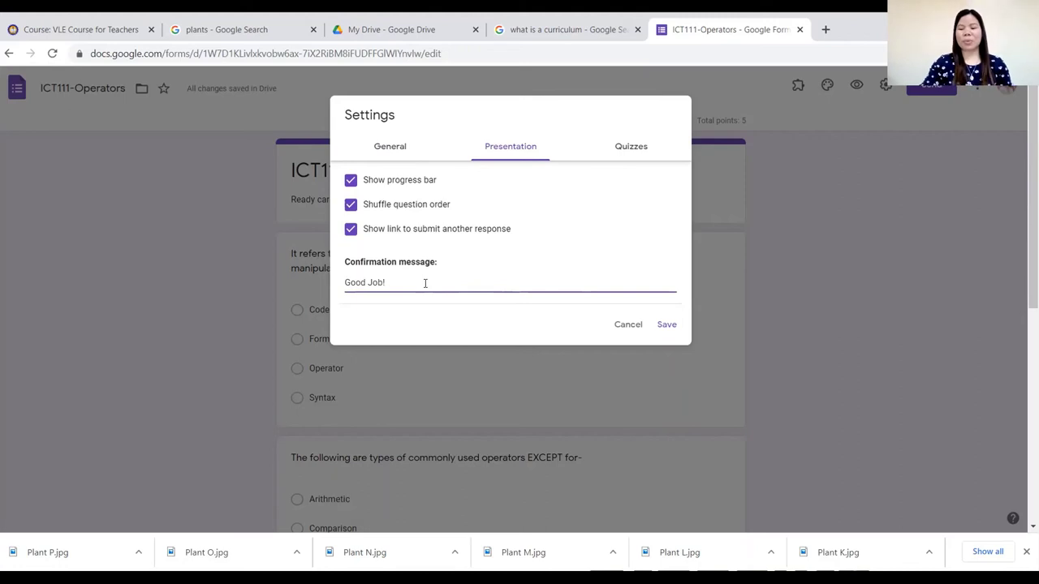
pyautogui.write('!')
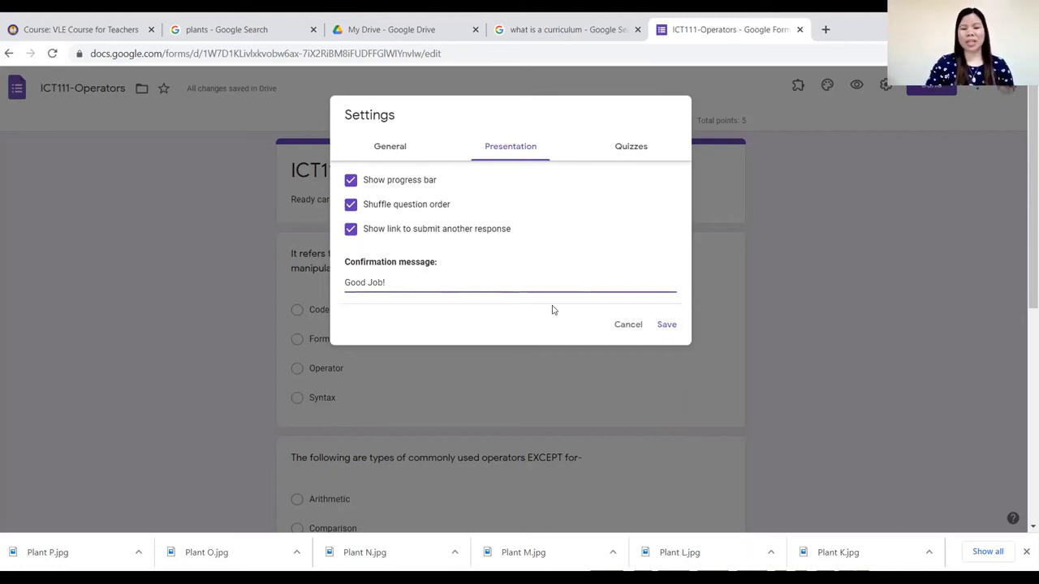
pyautogui.click(670, 324)
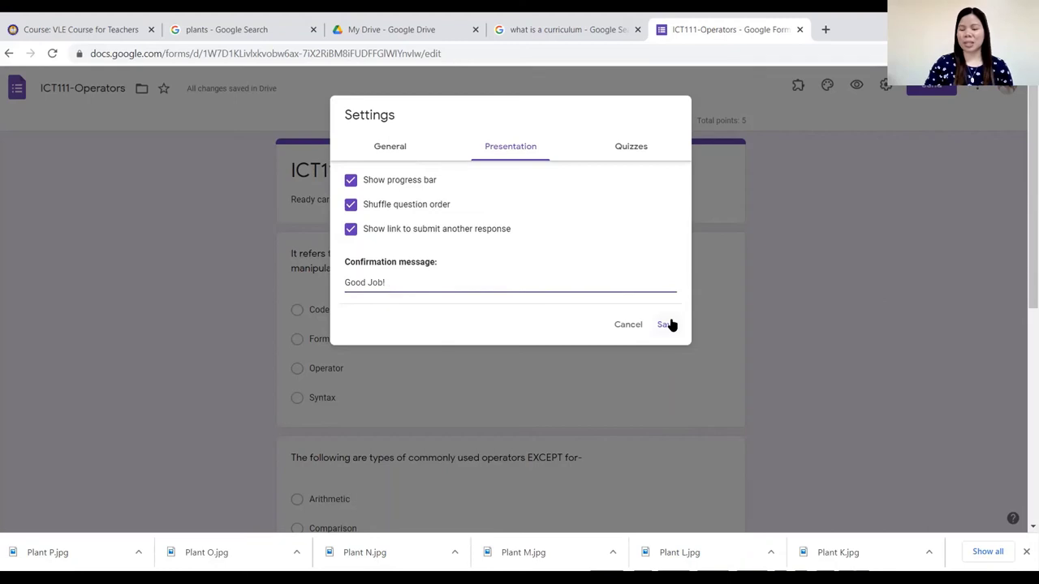
# Hide correct answers from respondents in the quiz settings and save all settings.
pyautogui.click(621, 147)
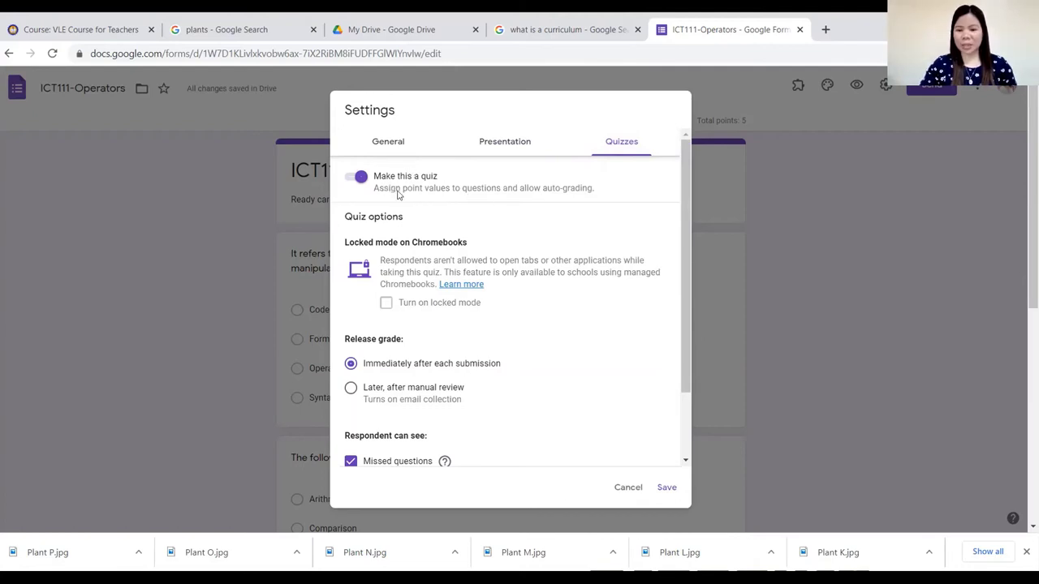
pyautogui.scroll(-1, 406, 368)
pyautogui.scroll(-2, 405, 366)
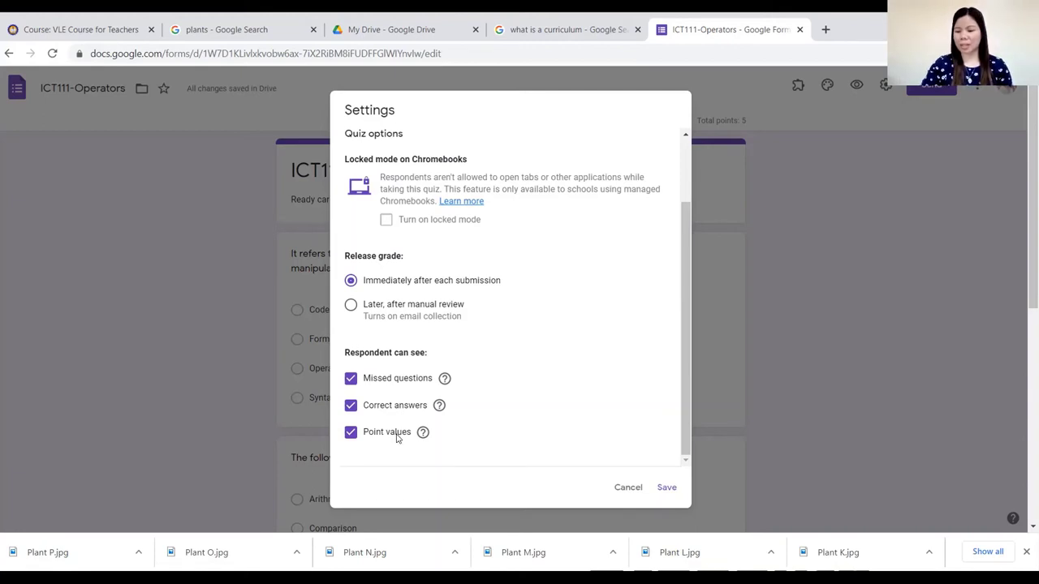
pyautogui.click(349, 408)
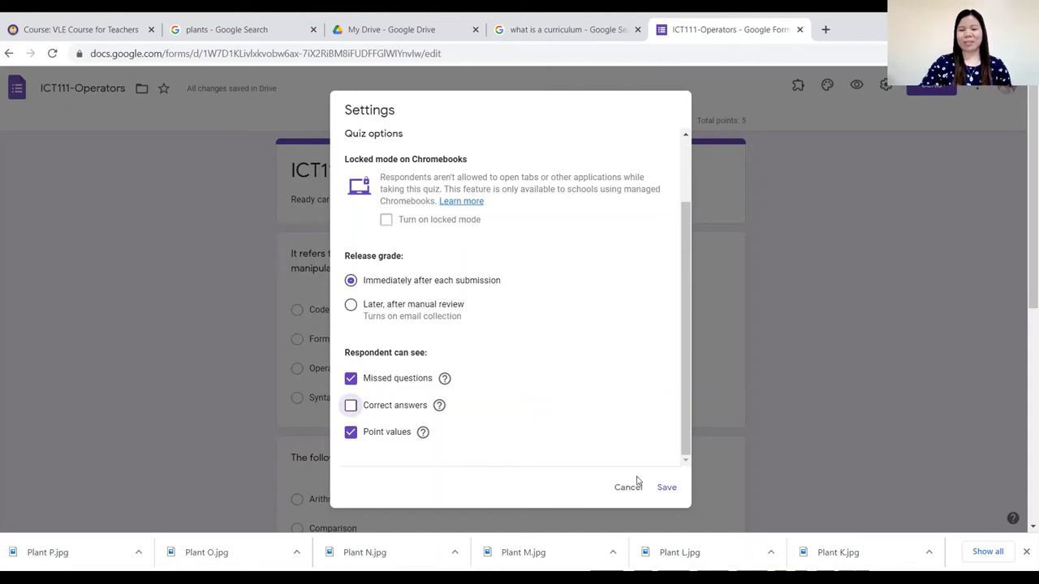
pyautogui.click(666, 487)
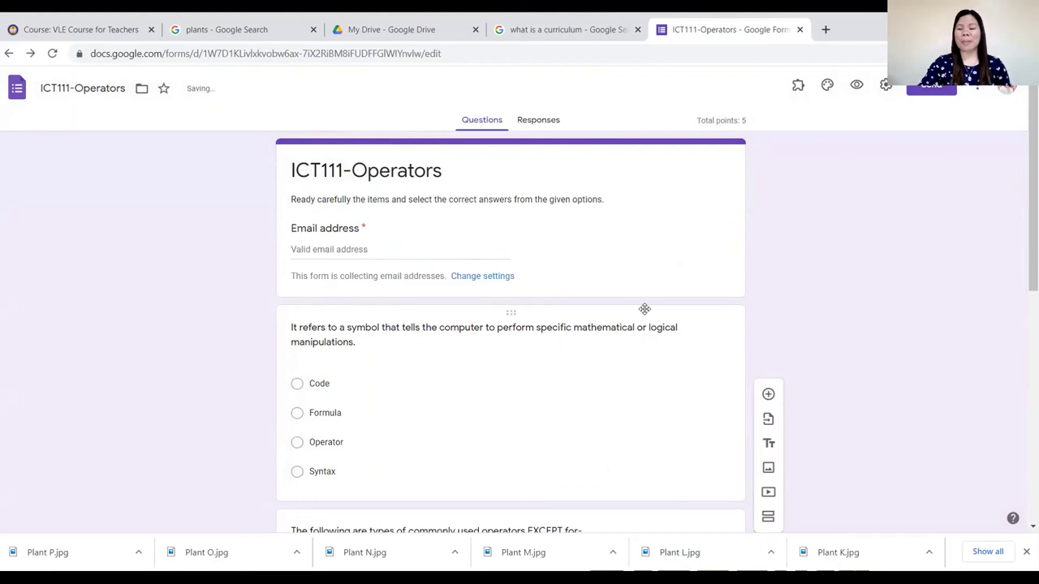
pyautogui.scroll(-3, 626, 382)
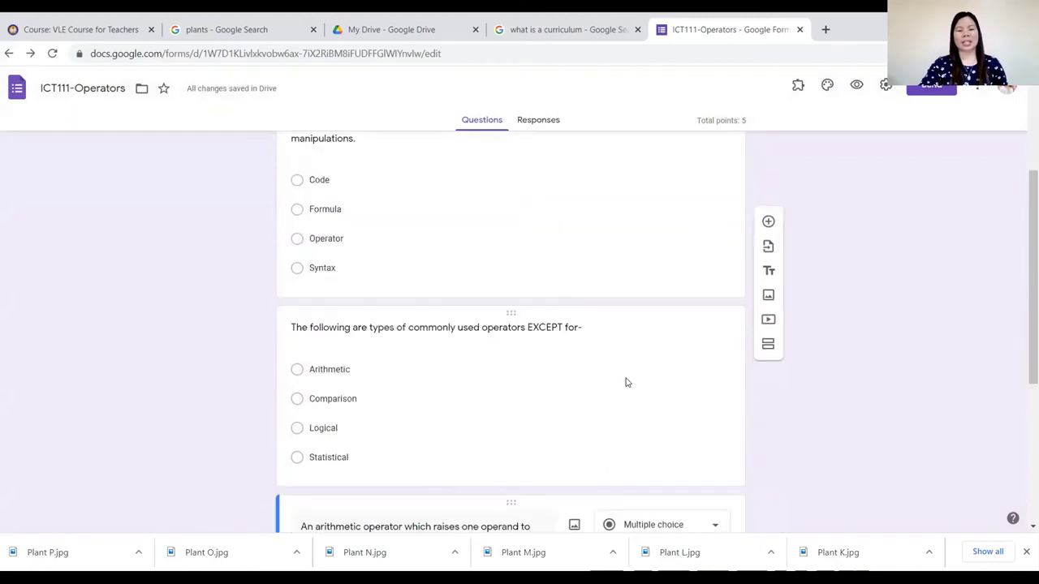
pyautogui.scroll(-3, 625, 383)
pyautogui.scroll(5, 608, 389)
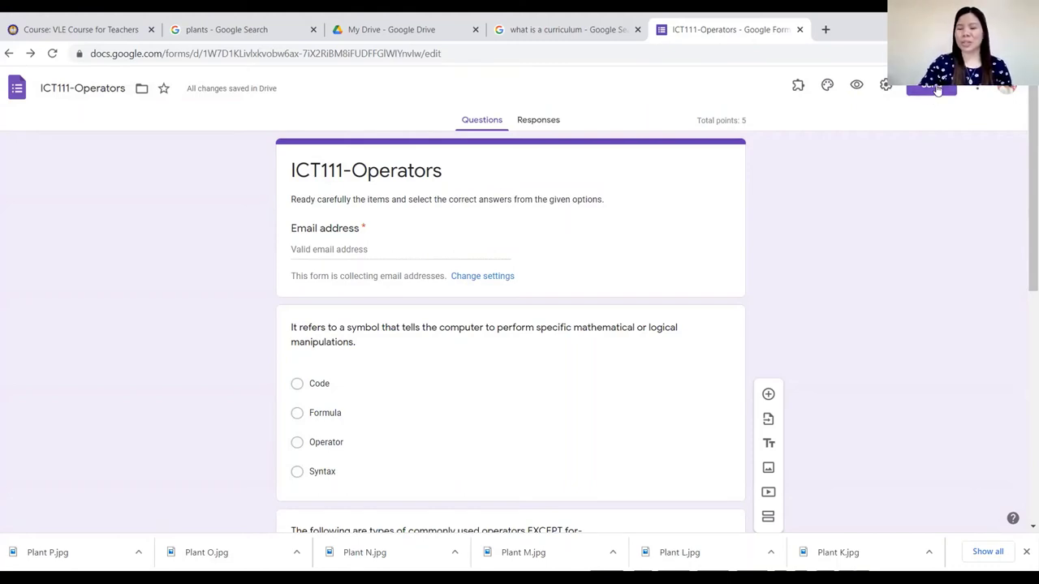
# Email the quiz to the recipient's address through the Send form dialog.
pyautogui.click(933, 88)
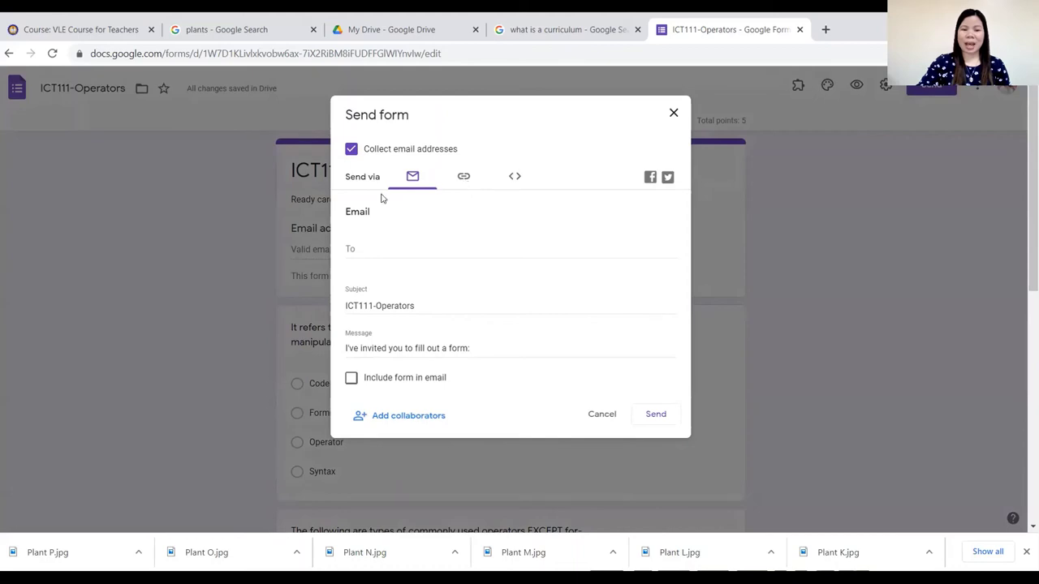
pyautogui.click(362, 252)
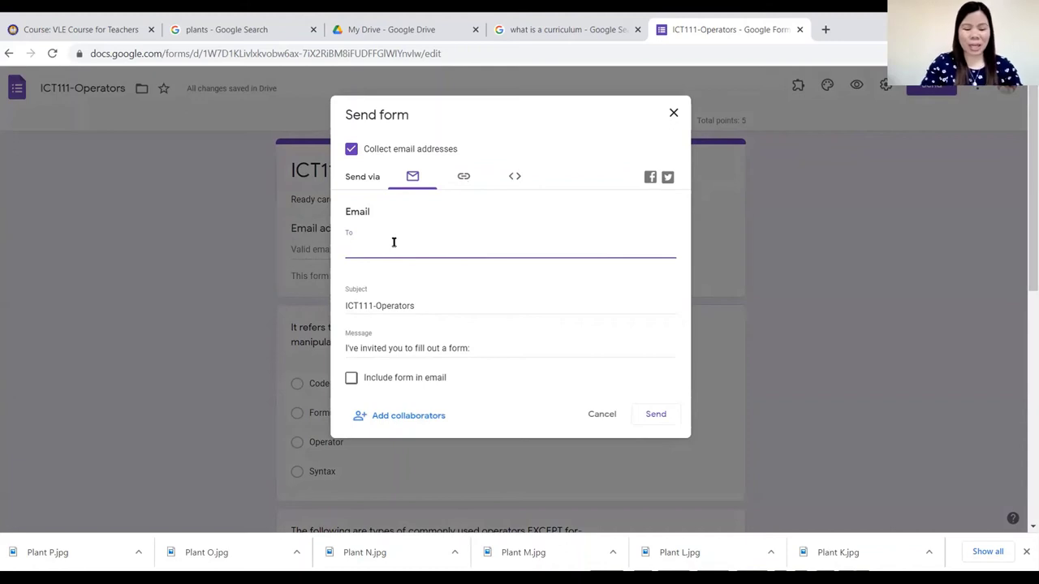
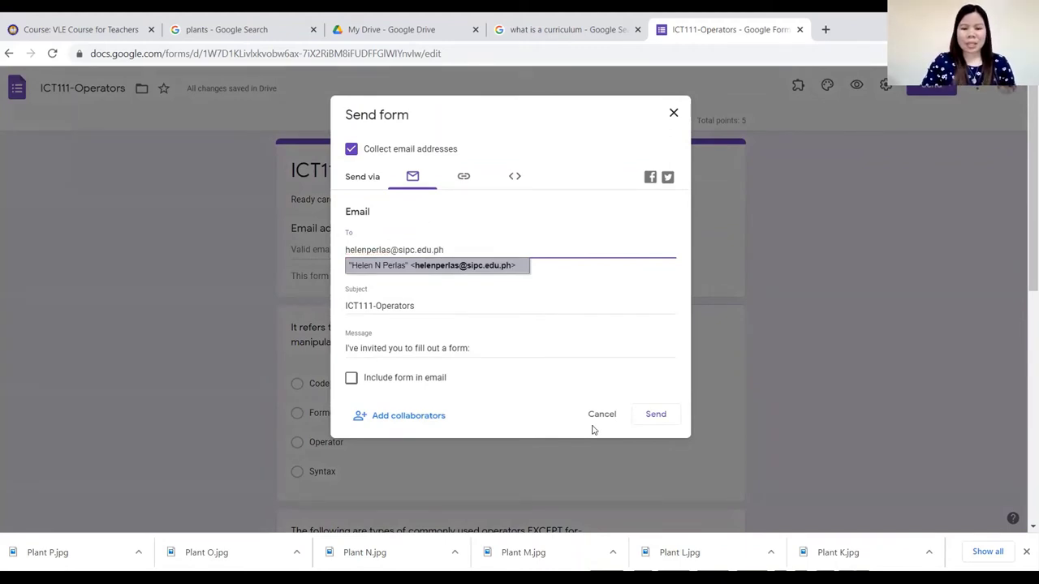
pyautogui.click(657, 418)
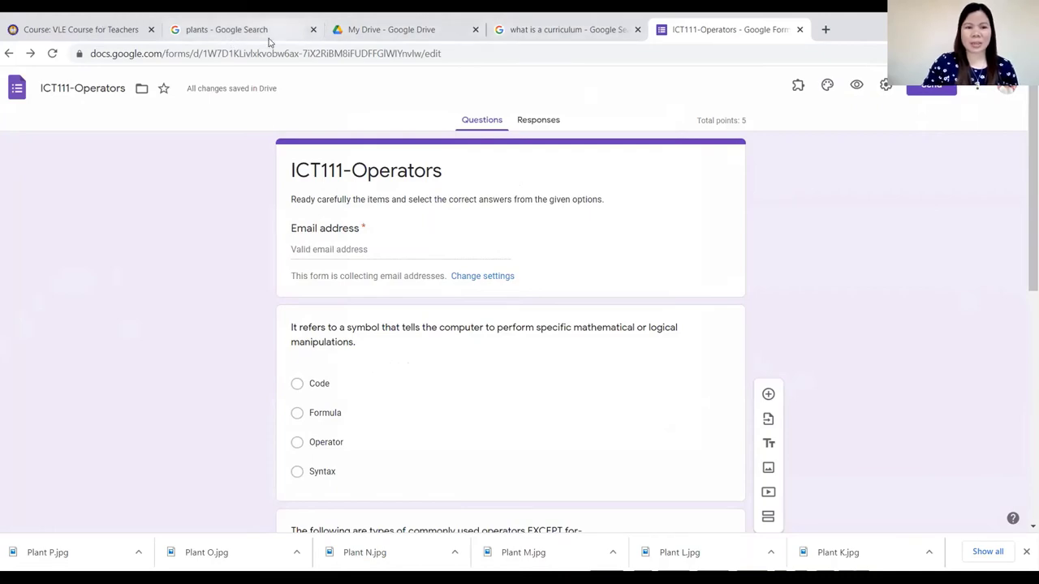
pyautogui.click(269, 36)
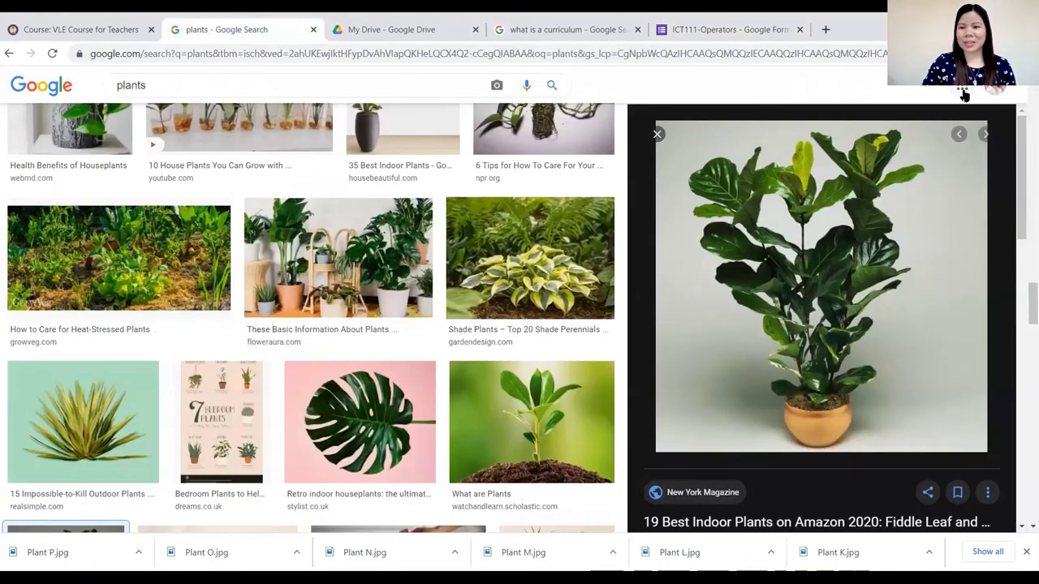
# Open the ICT111-Operators invitation in Gmail and launch the quiz form to fill out.
pyautogui.click(963, 92)
pyautogui.click(904, 159)
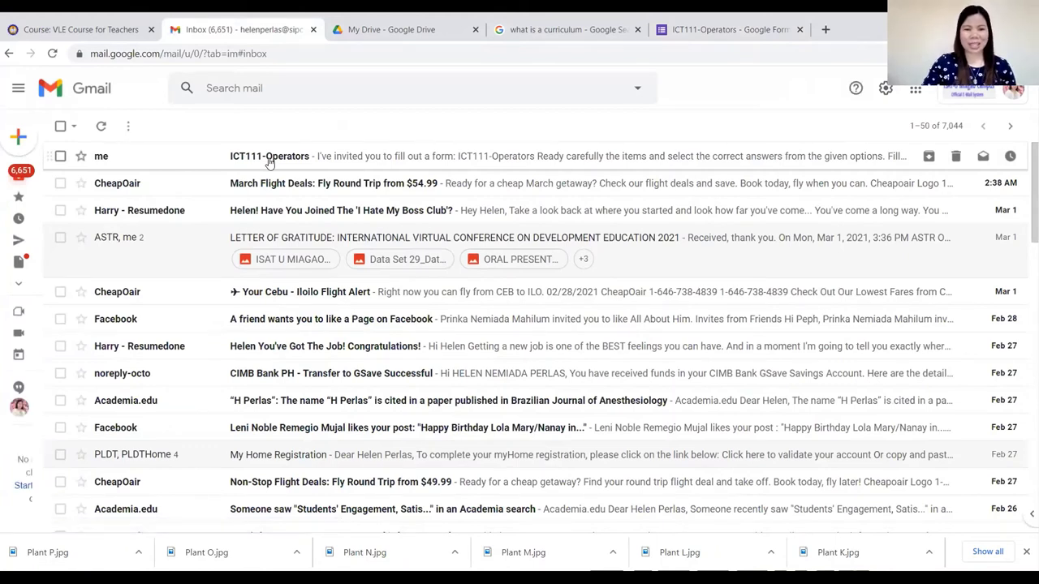
pyautogui.click(270, 161)
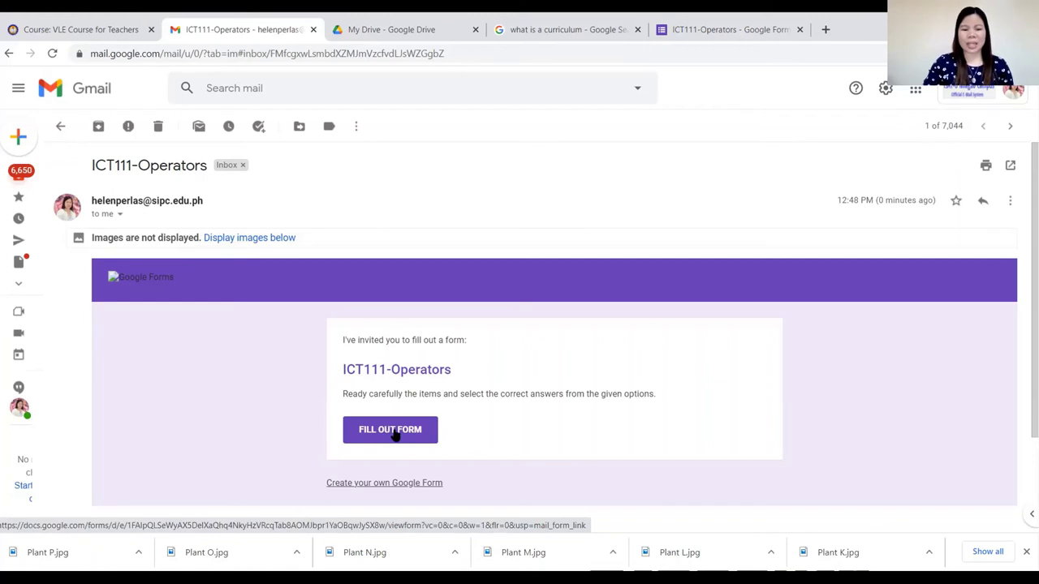
pyautogui.click(394, 434)
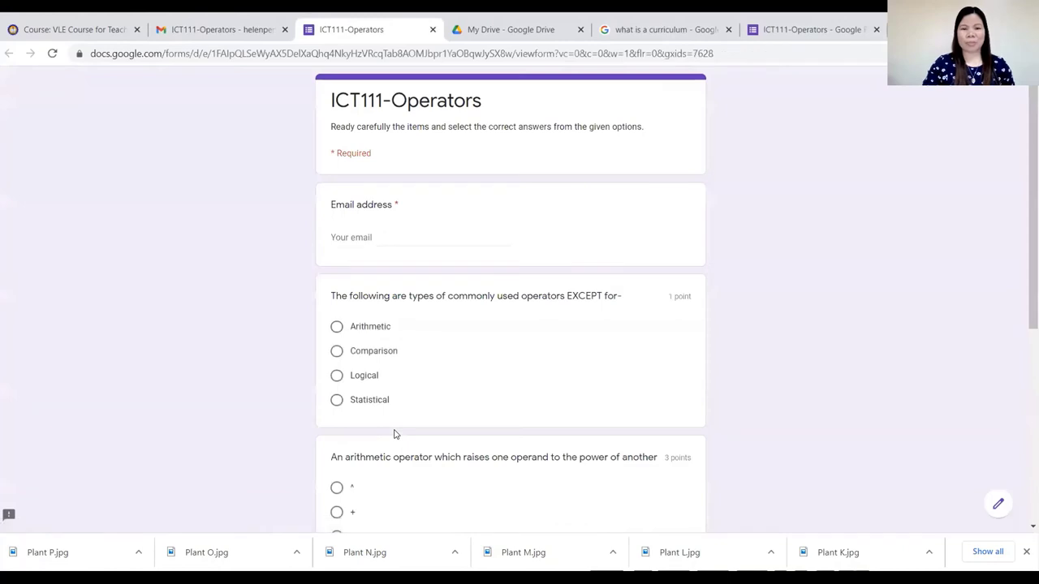
# Enter the respondent's email address and choose Statistical for the first question.
pyautogui.click(387, 232)
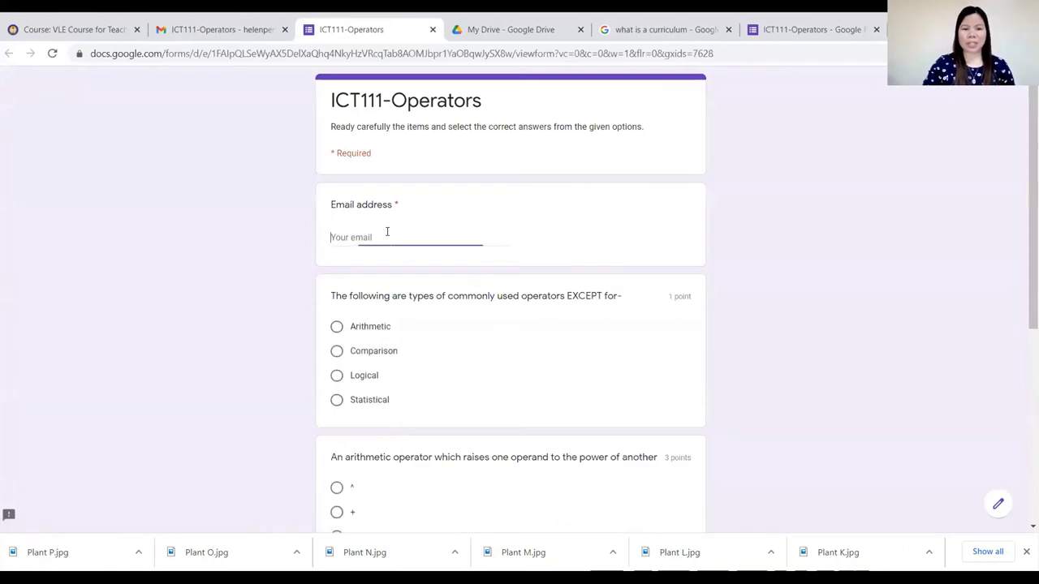
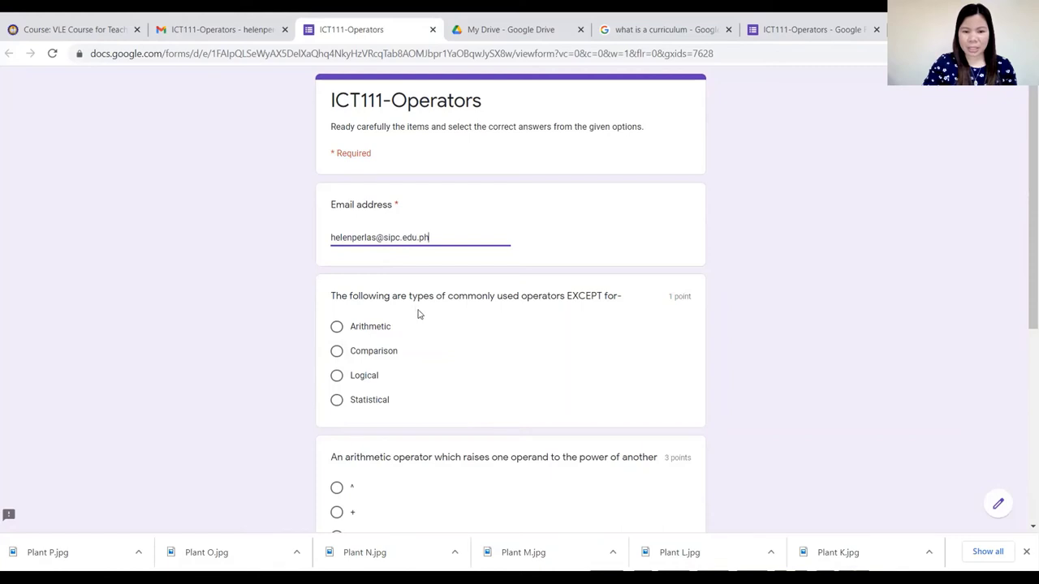
pyautogui.scroll(-1, 418, 313)
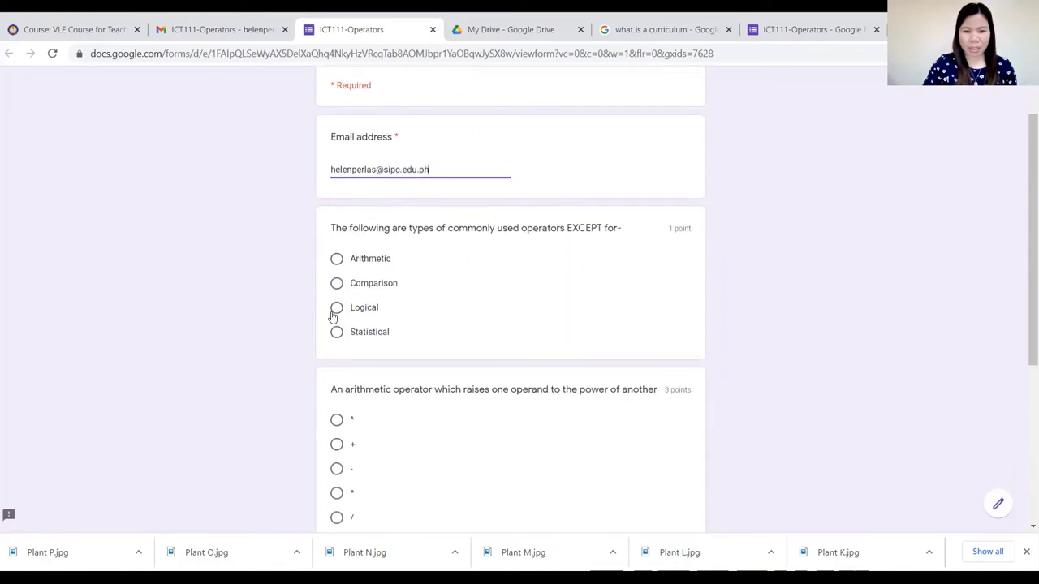
pyautogui.click(362, 373)
pyautogui.click(337, 332)
# Answer + for the power question and Operator for the last, then submit the response.
pyautogui.click(336, 467)
pyautogui.scroll(-2, 376, 459)
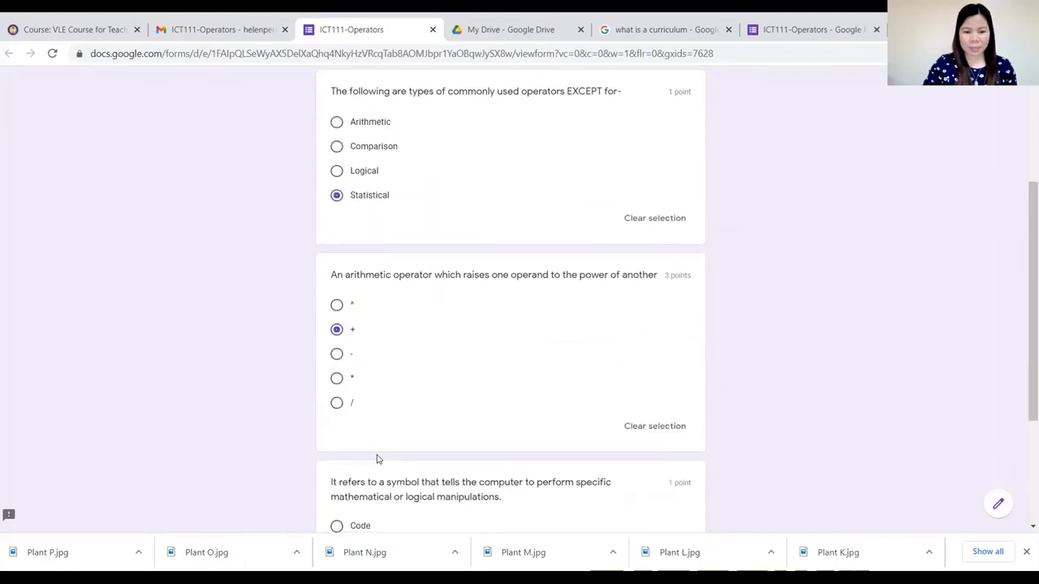
pyautogui.scroll(-3, 376, 459)
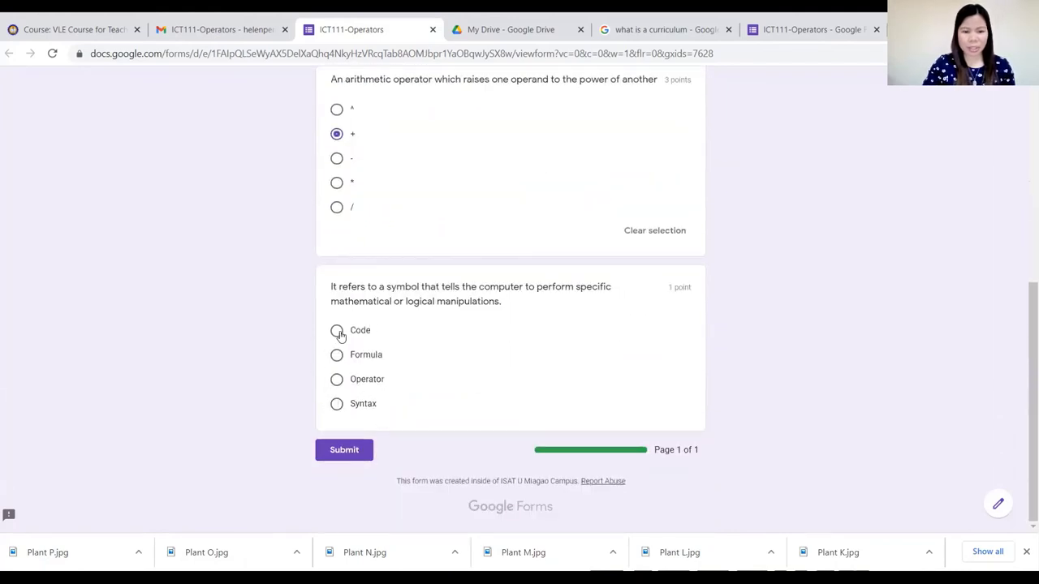
pyautogui.click(337, 381)
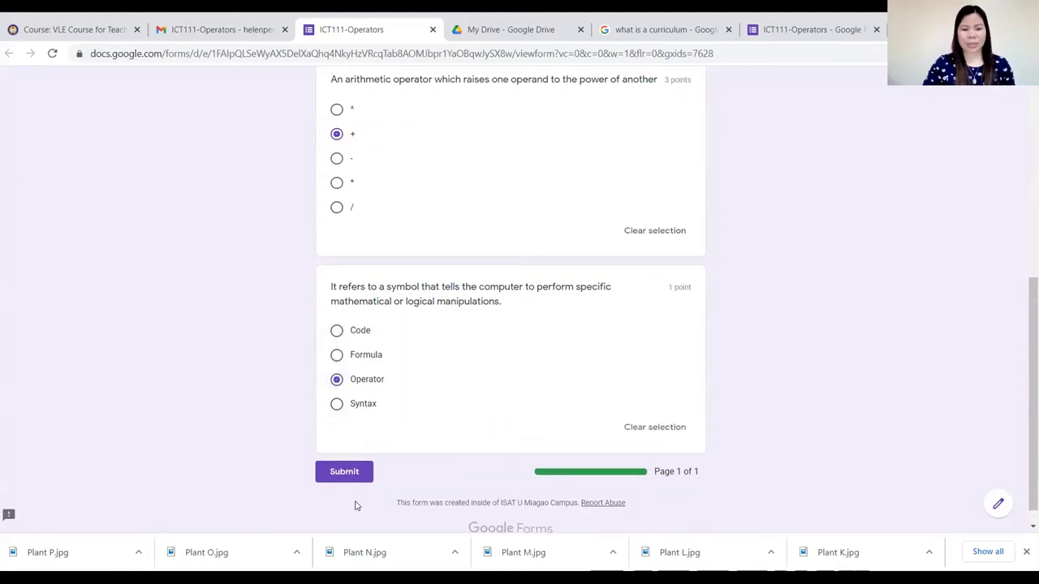
pyautogui.click(336, 380)
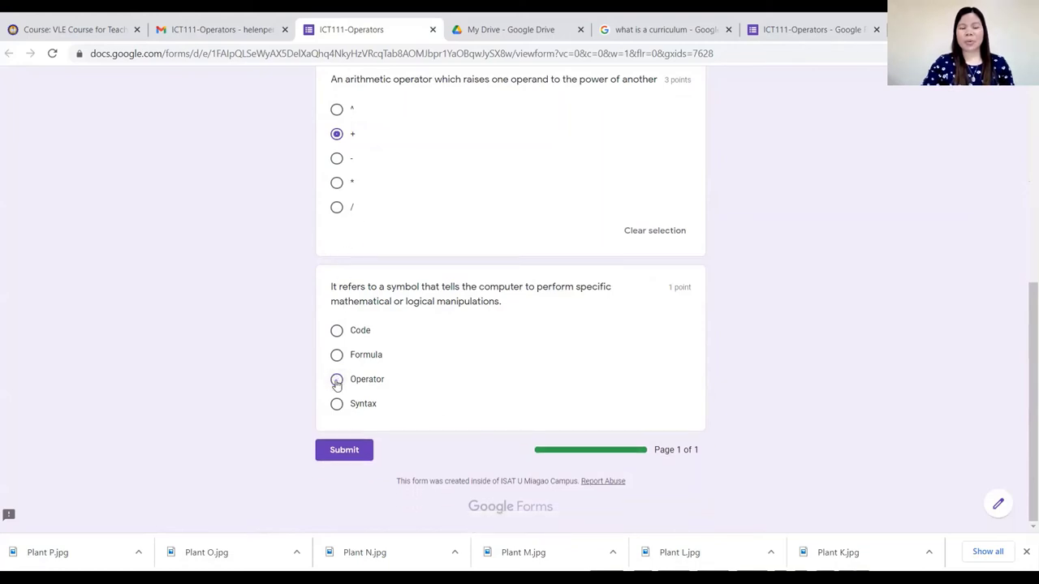
pyautogui.click(337, 381)
pyautogui.click(336, 382)
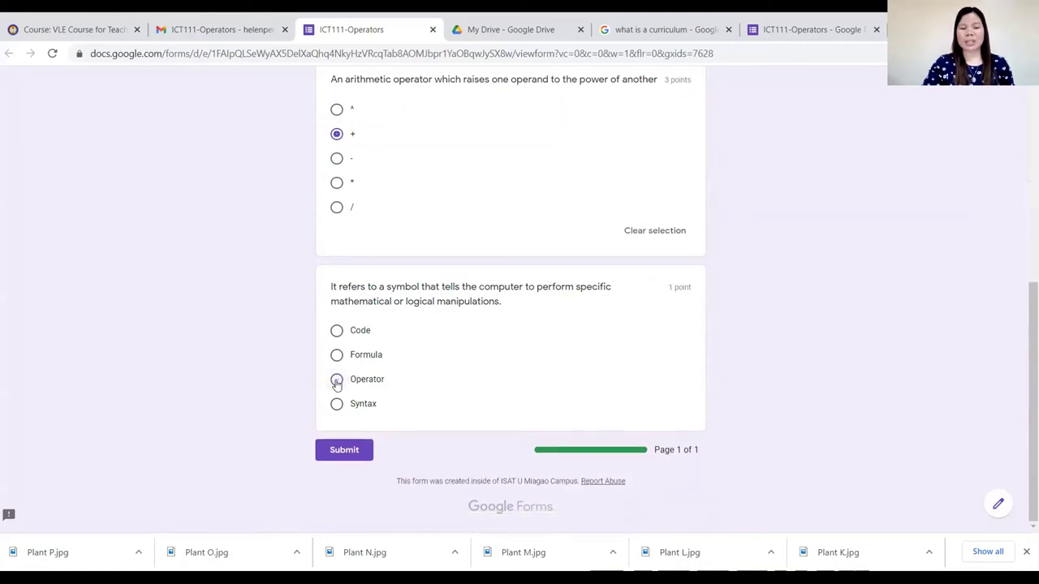
pyautogui.click(337, 382)
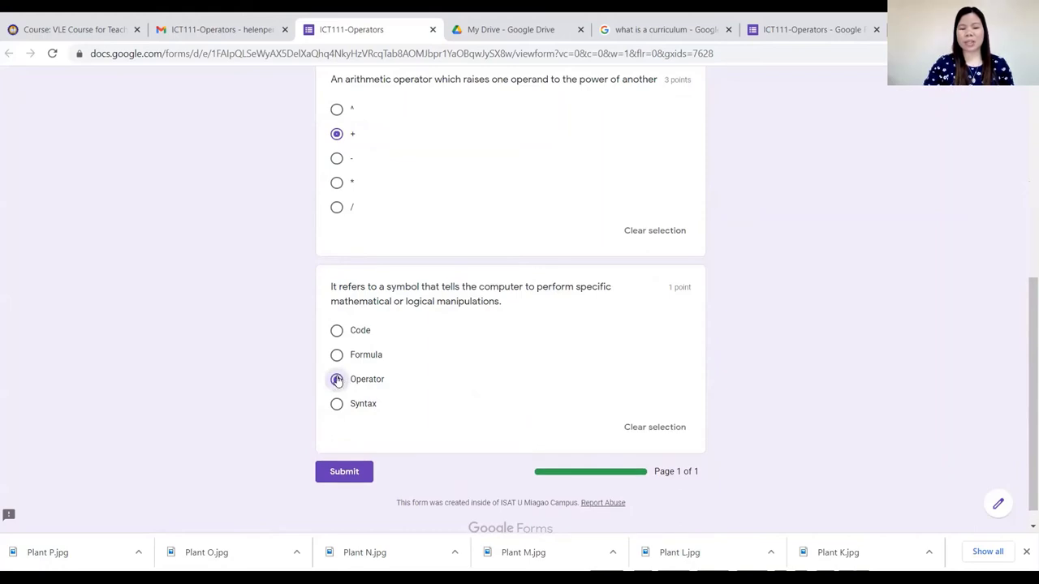
pyautogui.click(337, 381)
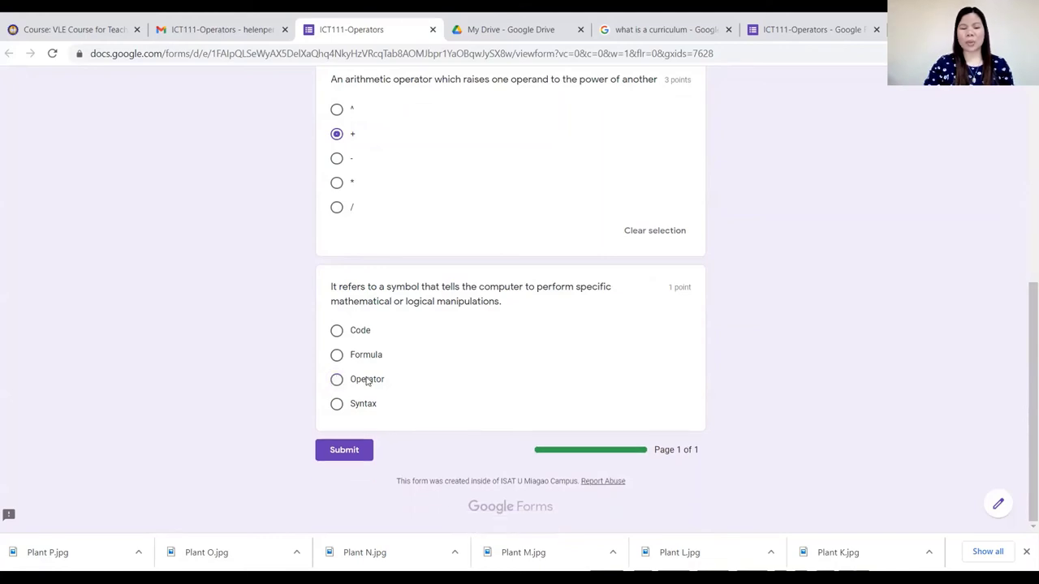
pyautogui.click(335, 380)
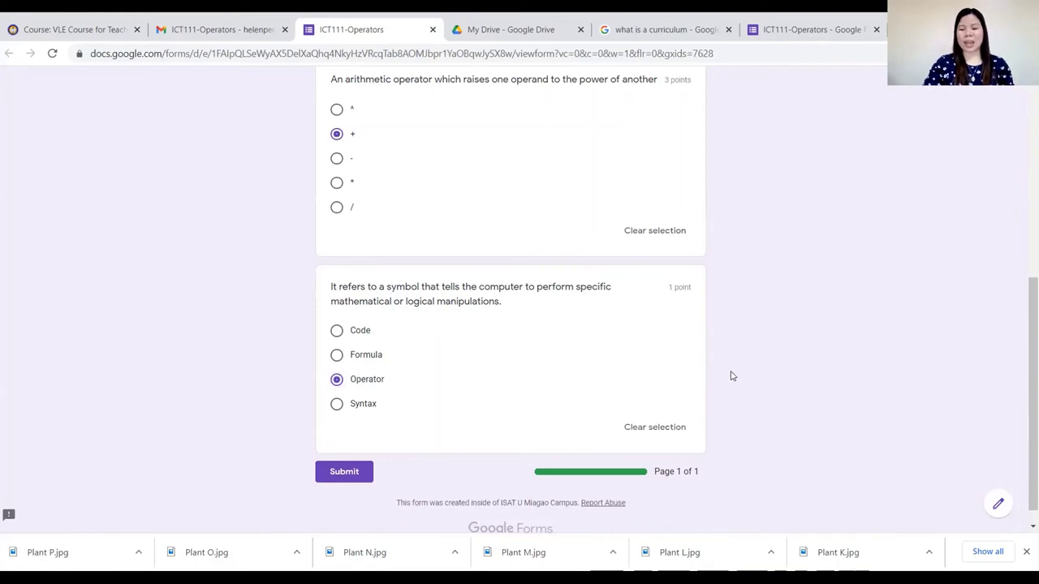
pyautogui.scroll(-1, 735, 332)
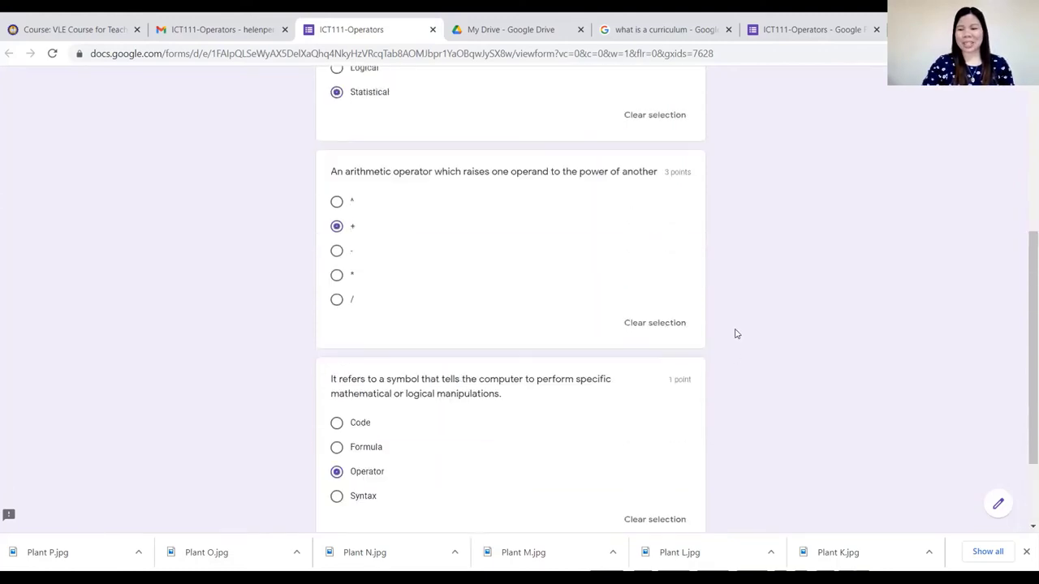
pyautogui.click(345, 457)
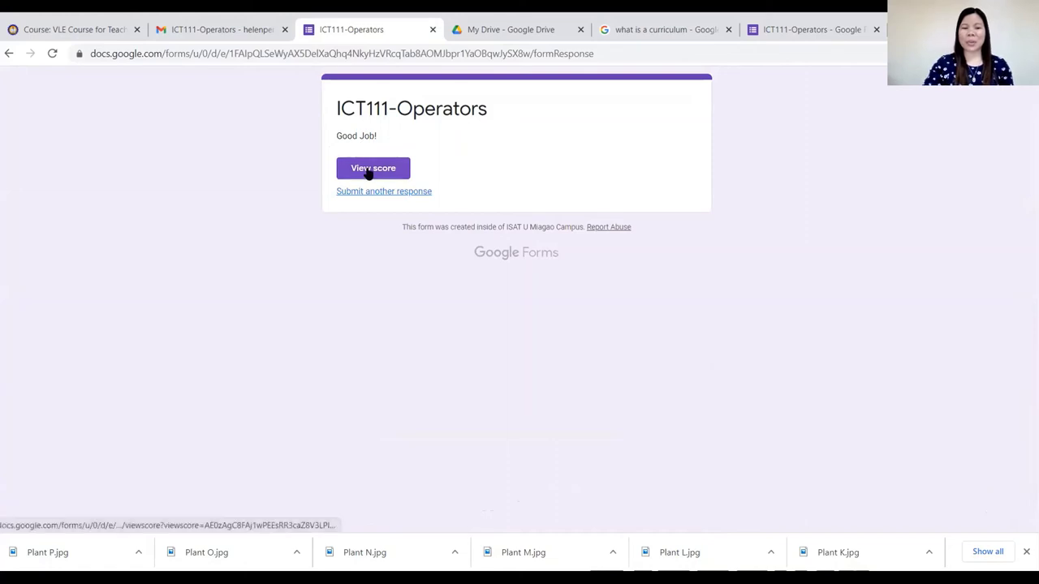
# Check the 2/5 score page (Statistical correct, + wrong), then switch back to the confirmation tab.
pyautogui.click(369, 169)
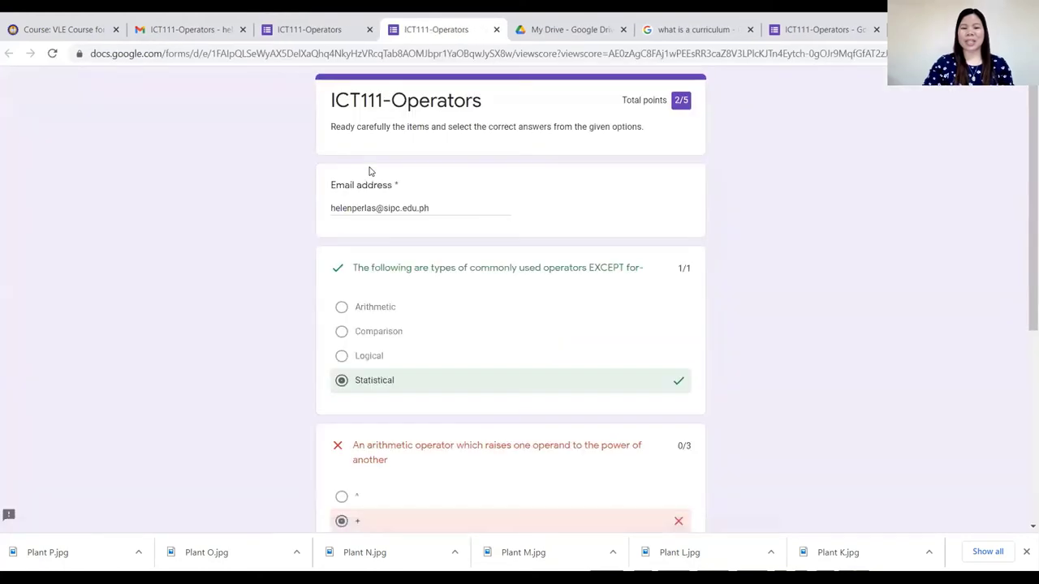
pyautogui.scroll(-4, 483, 279)
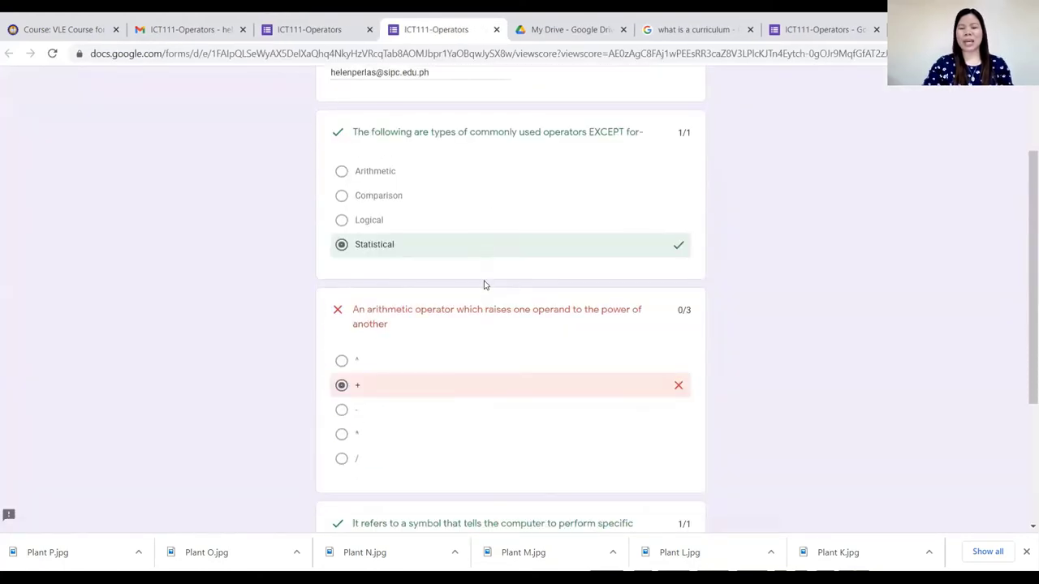
pyautogui.scroll(1, 479, 301)
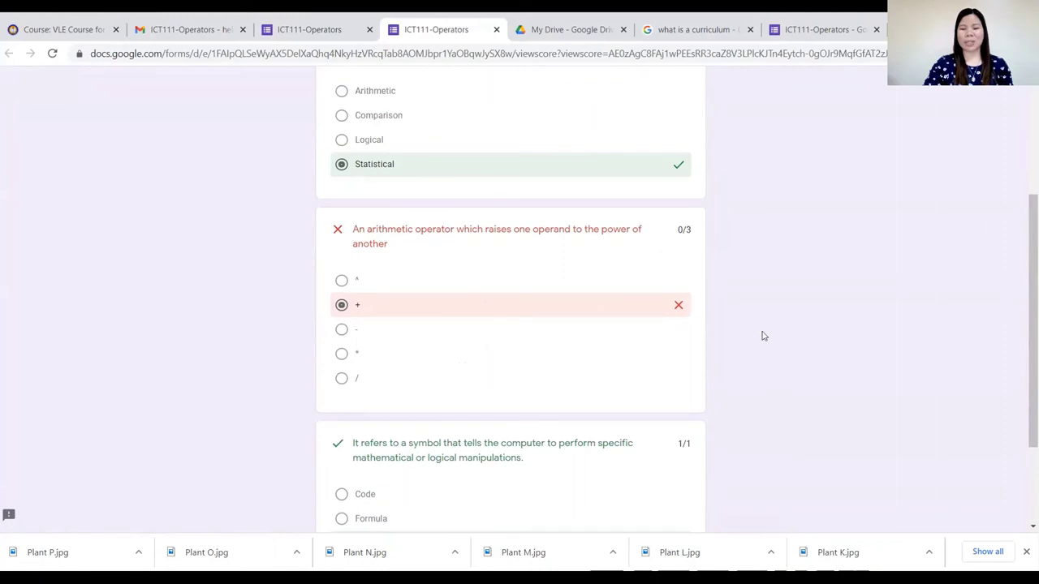
pyautogui.scroll(3, 760, 336)
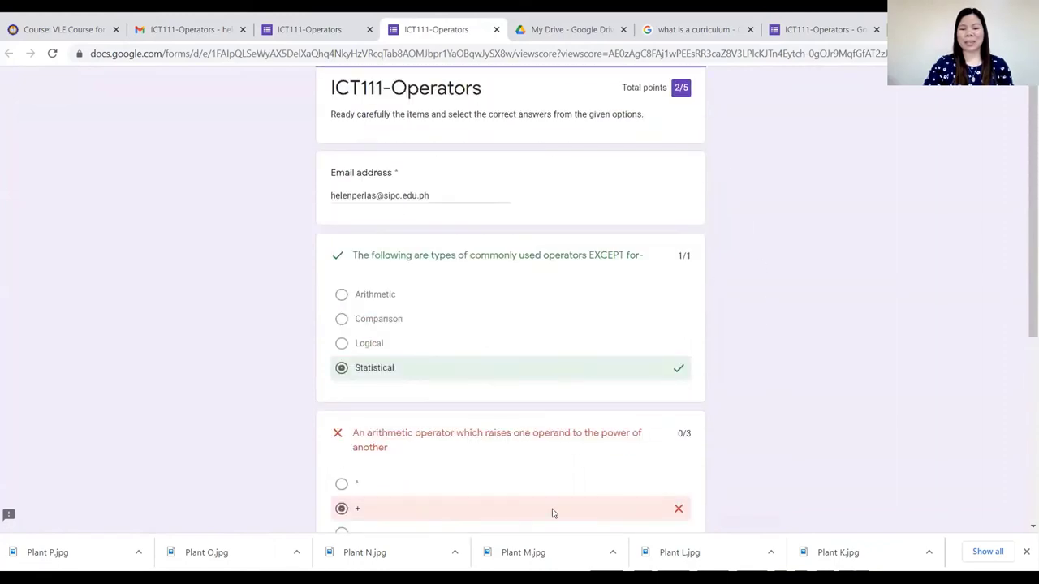
pyautogui.scroll(-1, 402, 470)
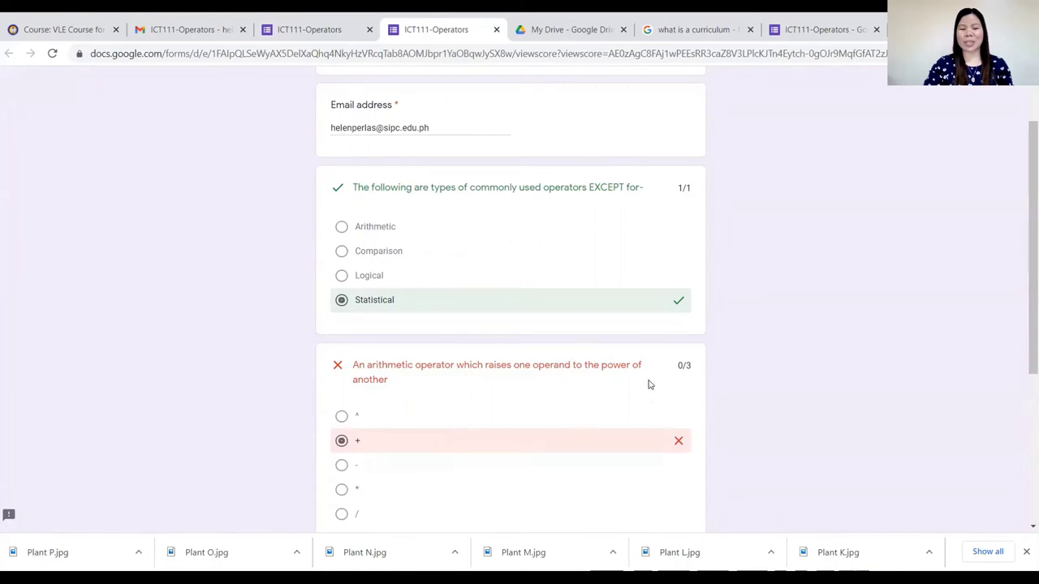
pyautogui.scroll(1, 698, 376)
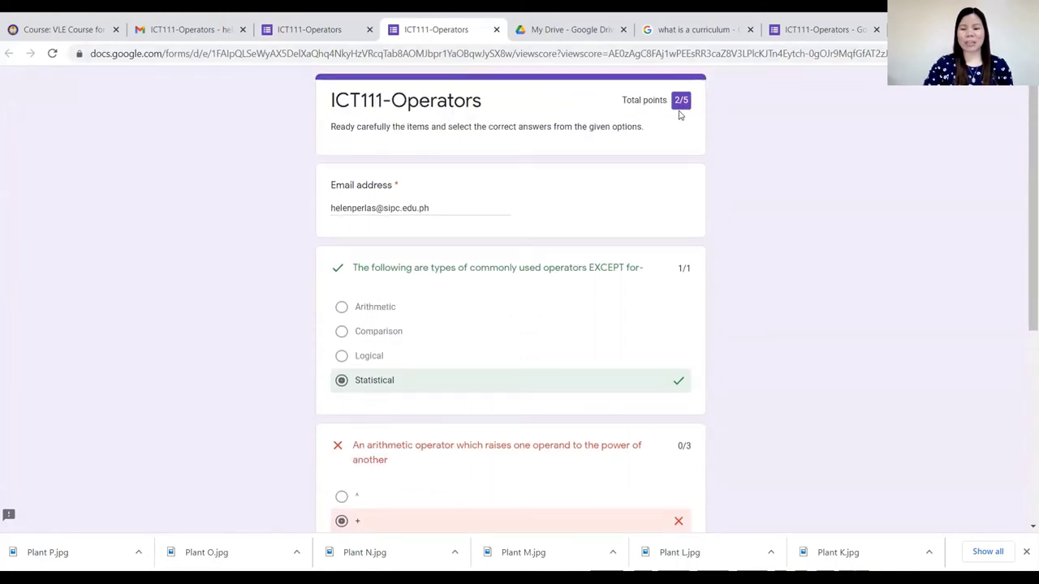
pyautogui.scroll(-5, 514, 352)
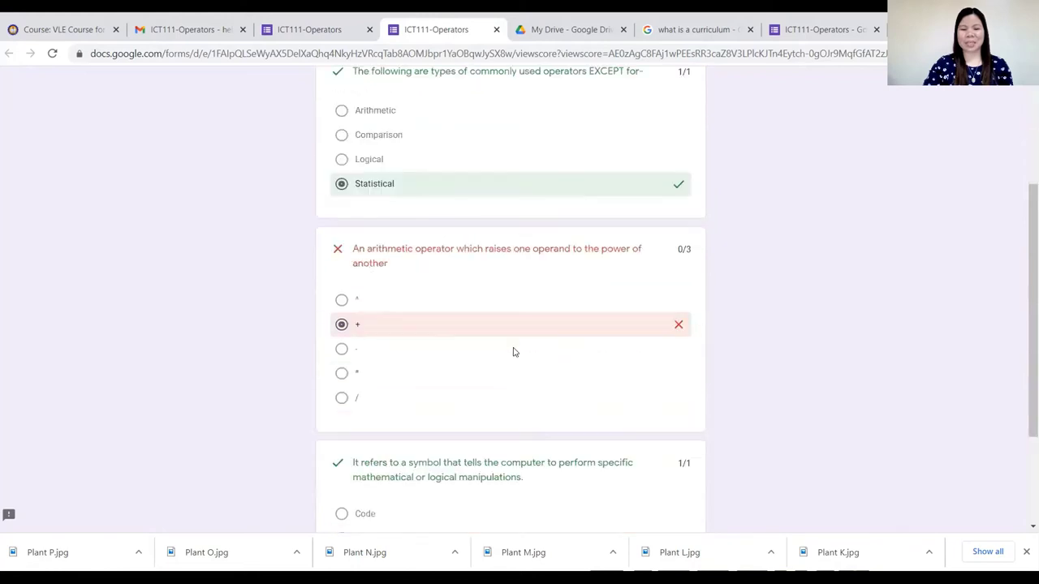
pyautogui.scroll(5, 514, 357)
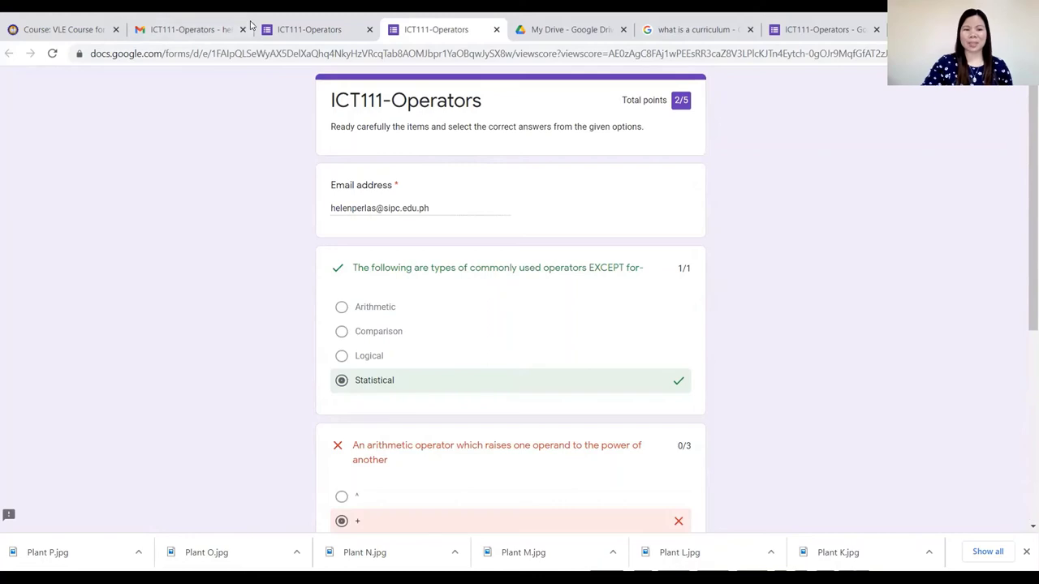
pyautogui.click(283, 29)
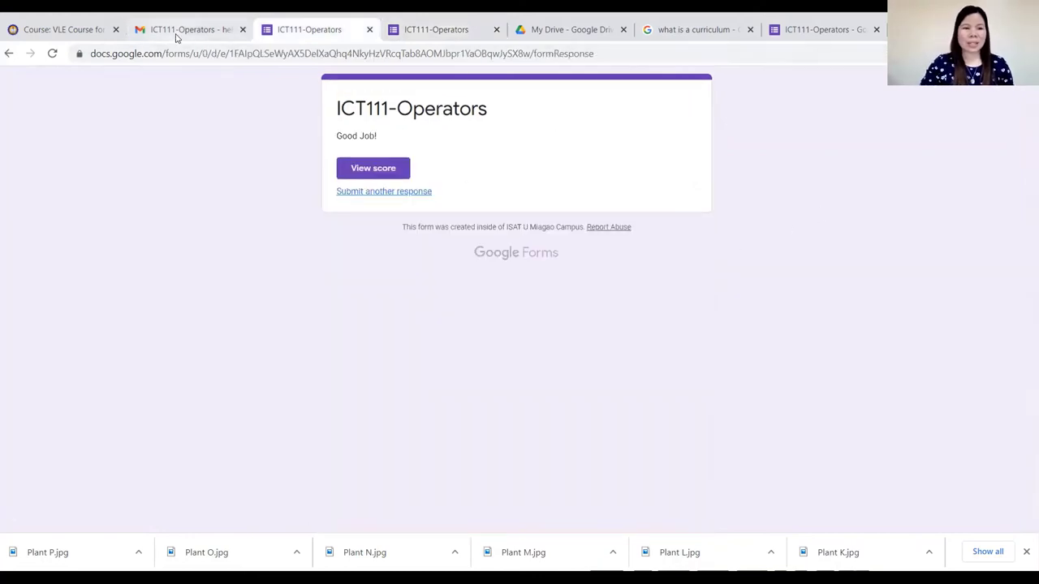
# Pass through the Gmail invitation and return to the ICT111-Operators editor showing 1 response.
pyautogui.click(176, 36)
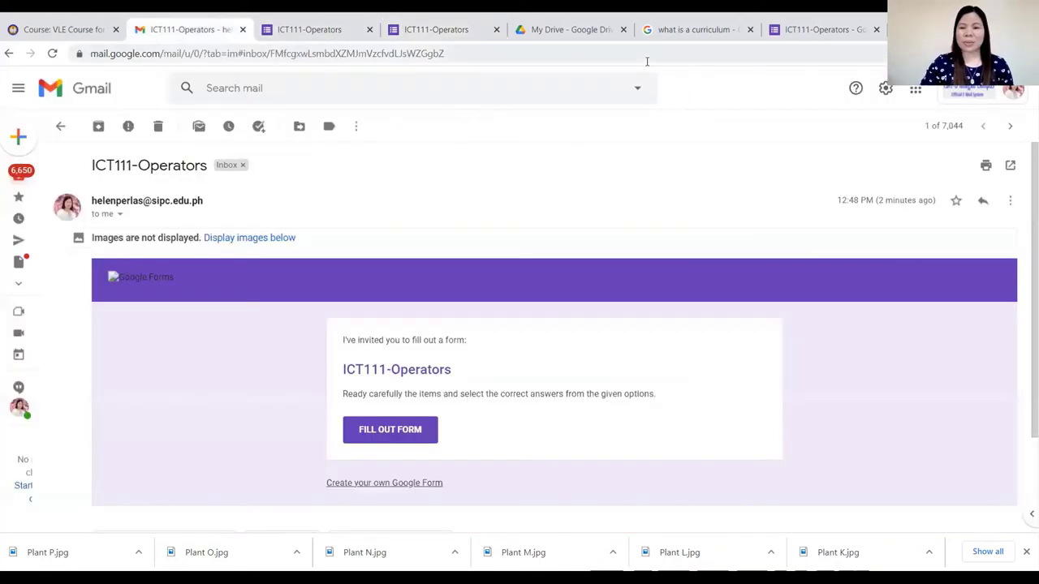
pyautogui.click(843, 31)
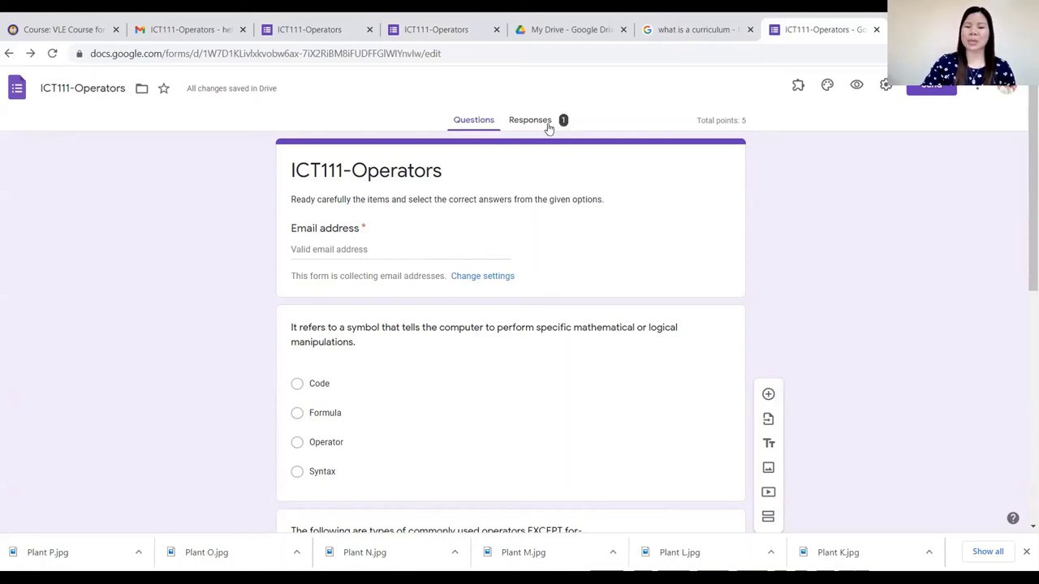
# Look over the Responses summary of one 2/5 response and open the Send form dialog.
pyautogui.click(546, 127)
pyautogui.scroll(-3, 507, 341)
pyautogui.scroll(-2, 507, 357)
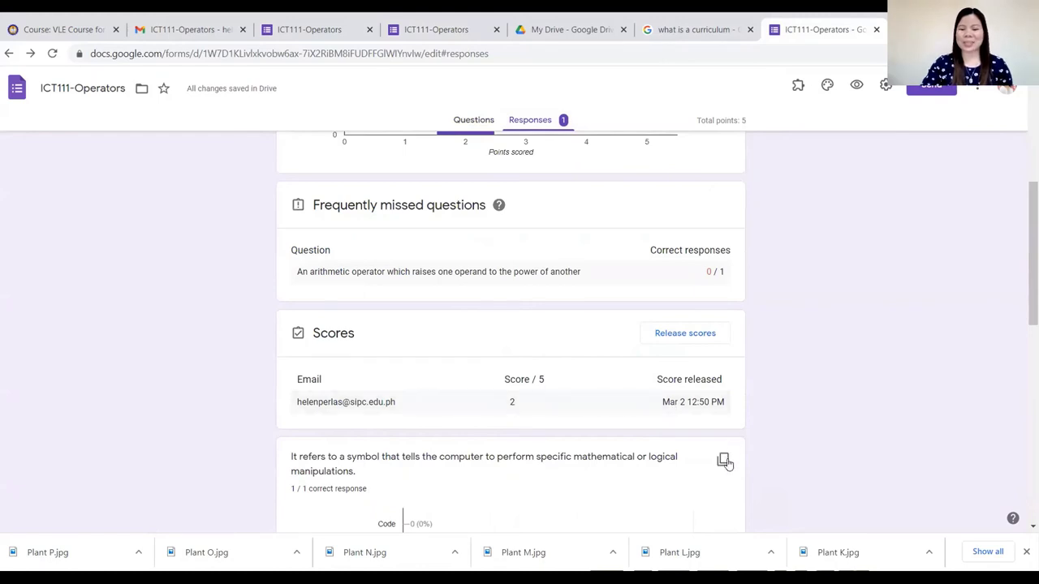
pyautogui.scroll(5, 726, 463)
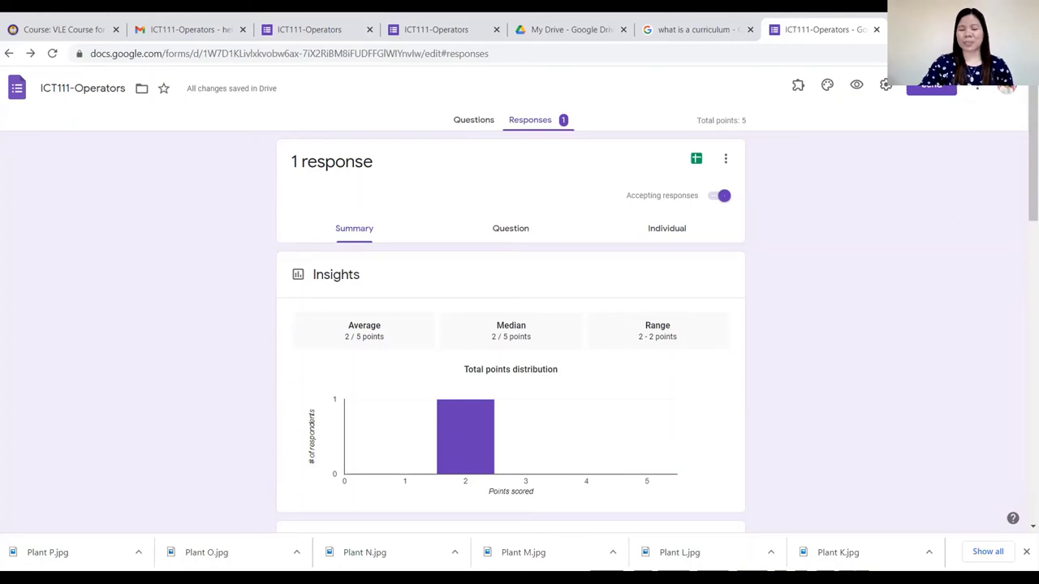
pyautogui.click(925, 91)
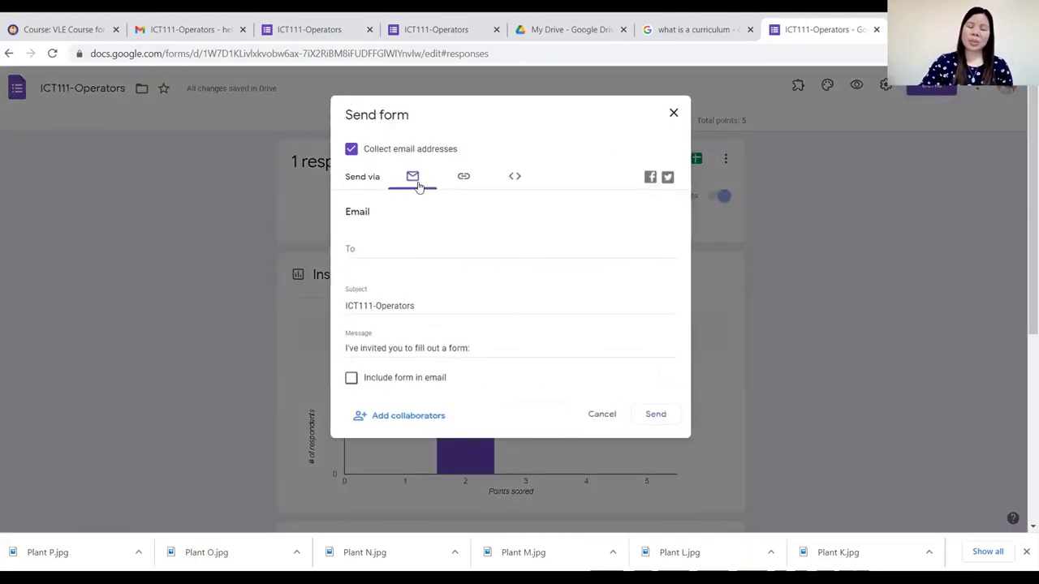
# Copy the quiz's shortened forms.gle link, then go back to the Gmail invitation.
pyautogui.click(465, 178)
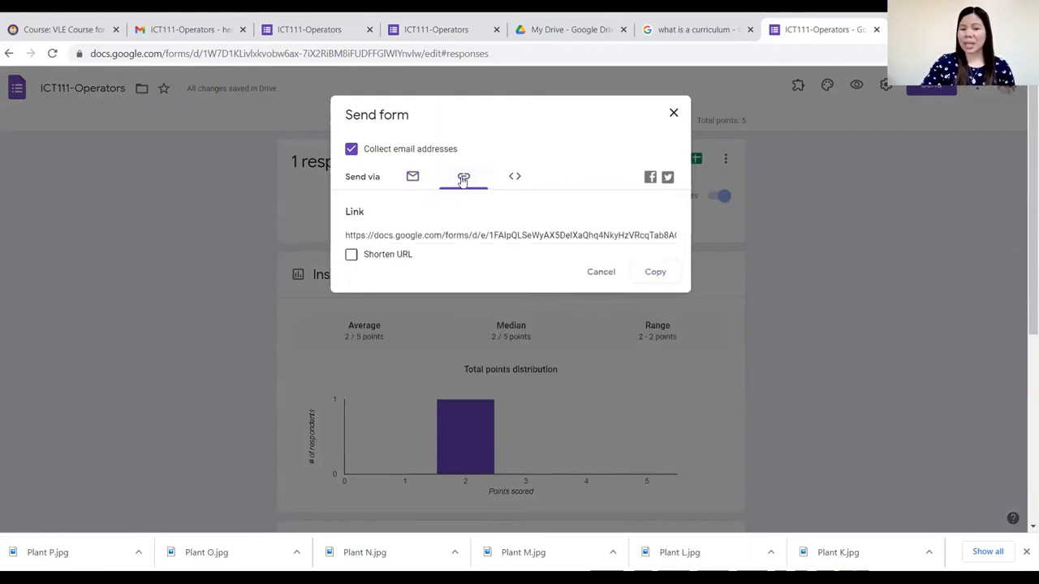
pyautogui.click(352, 257)
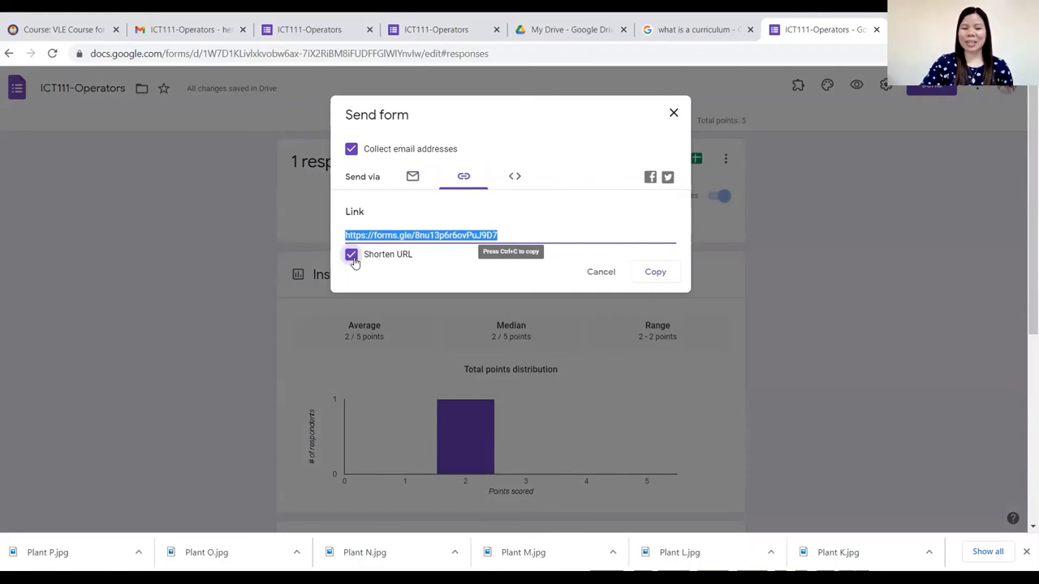
pyautogui.click(655, 273)
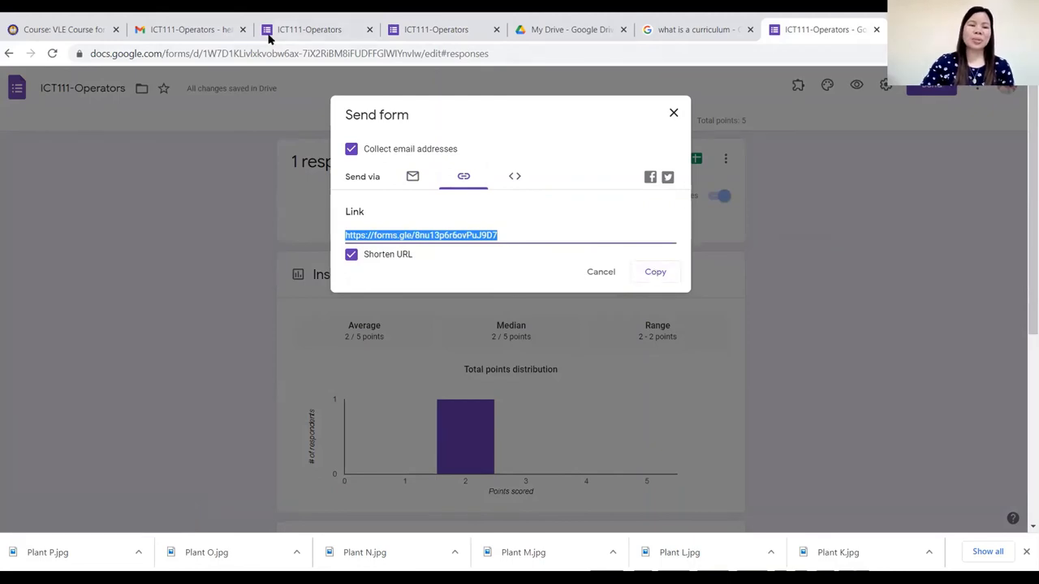
pyautogui.click(183, 34)
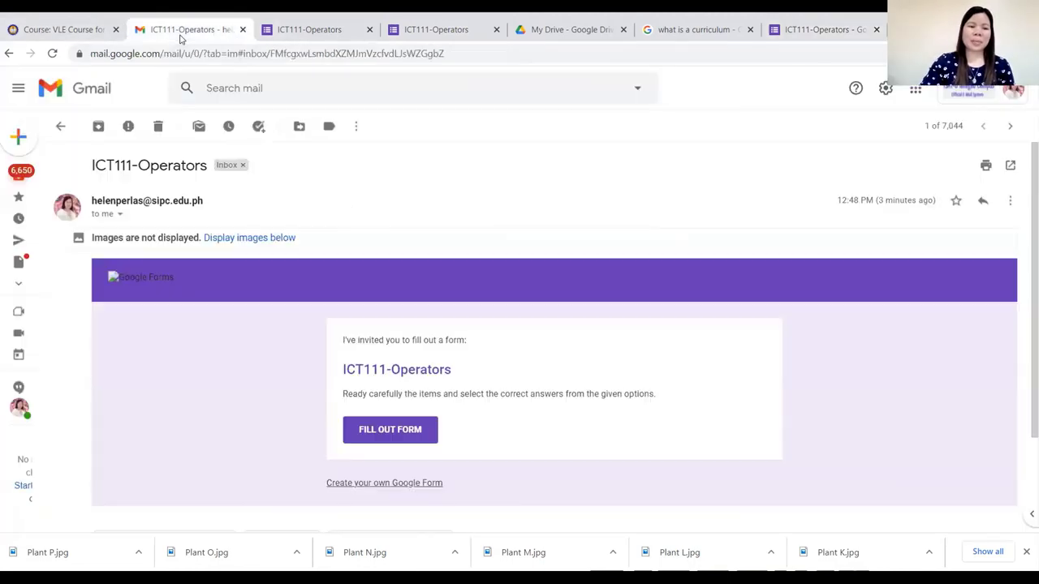
# Load facebook.com in the Good Job! confirmation tab.
pyautogui.click(324, 41)
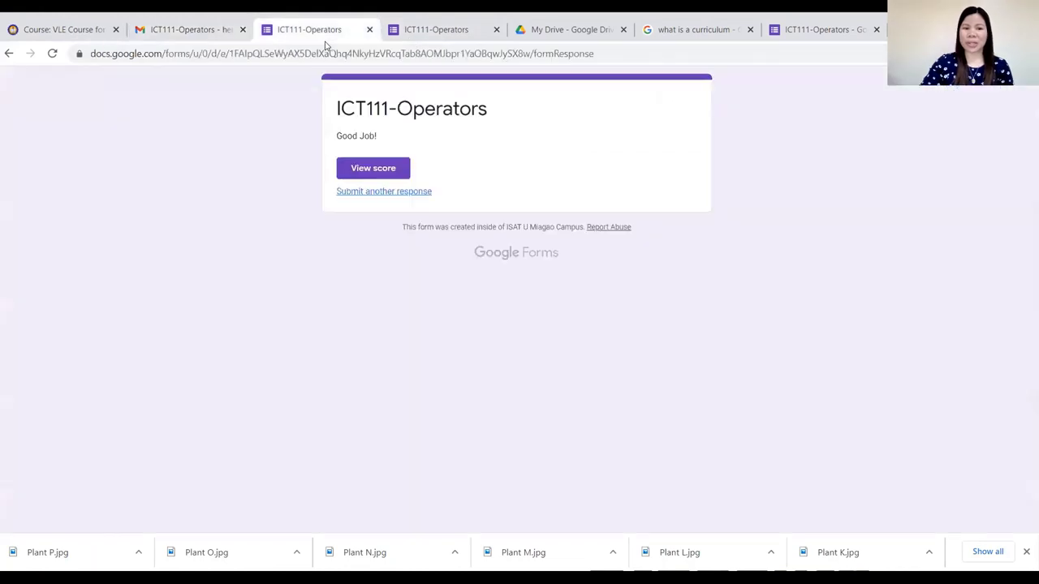
pyautogui.click(283, 54)
pyautogui.write('fa')
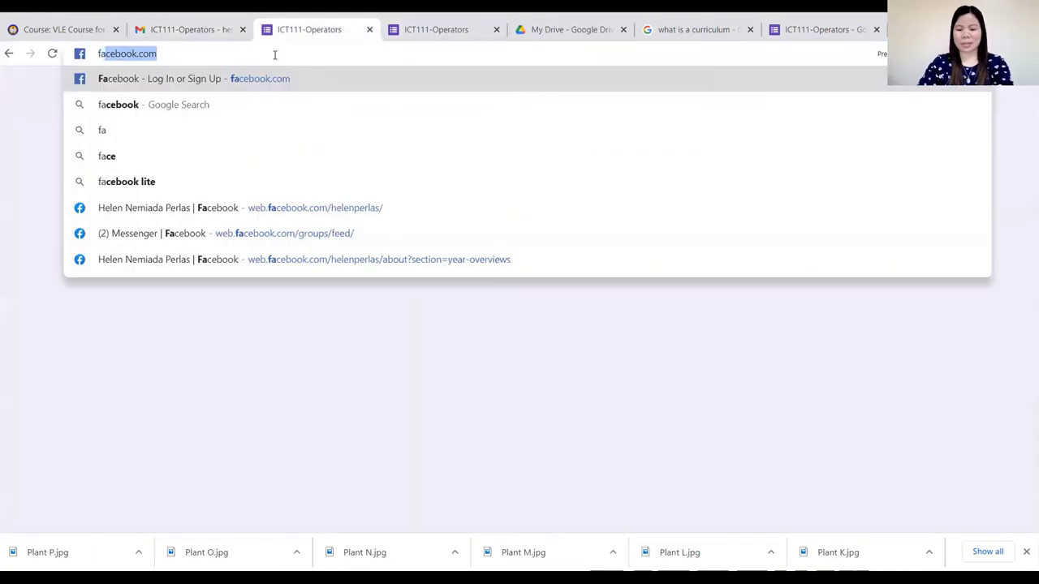
pyautogui.press('Return')
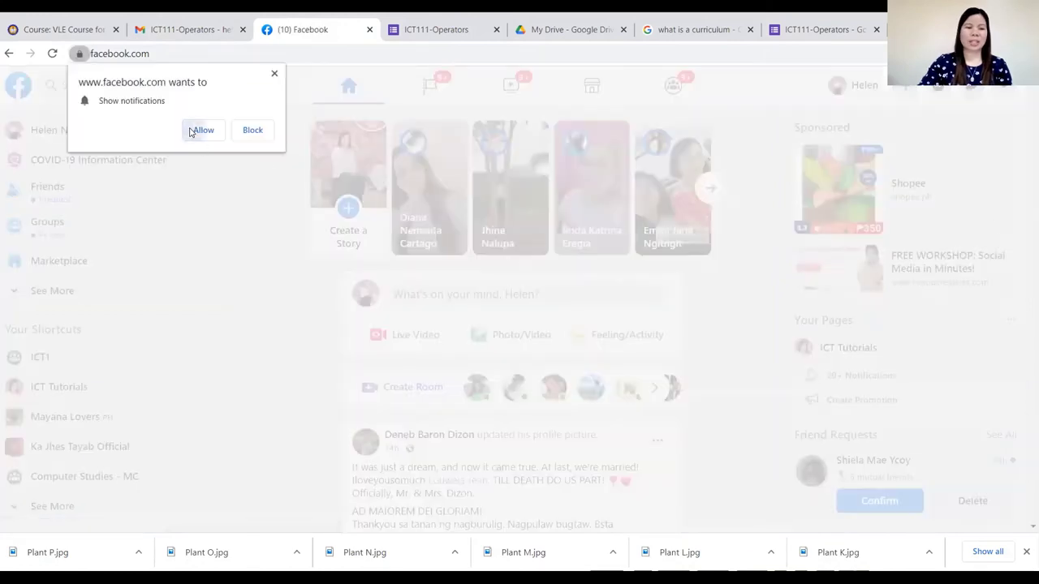
# Allow Facebook notifications and open a Messenger chat with a contact found by name search.
pyautogui.click(199, 130)
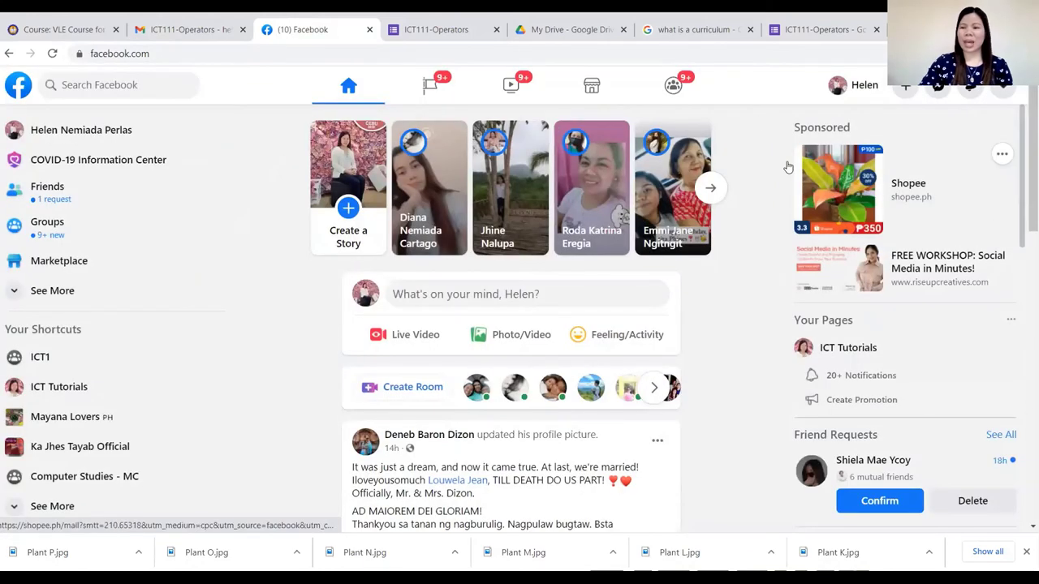
pyautogui.click(940, 88)
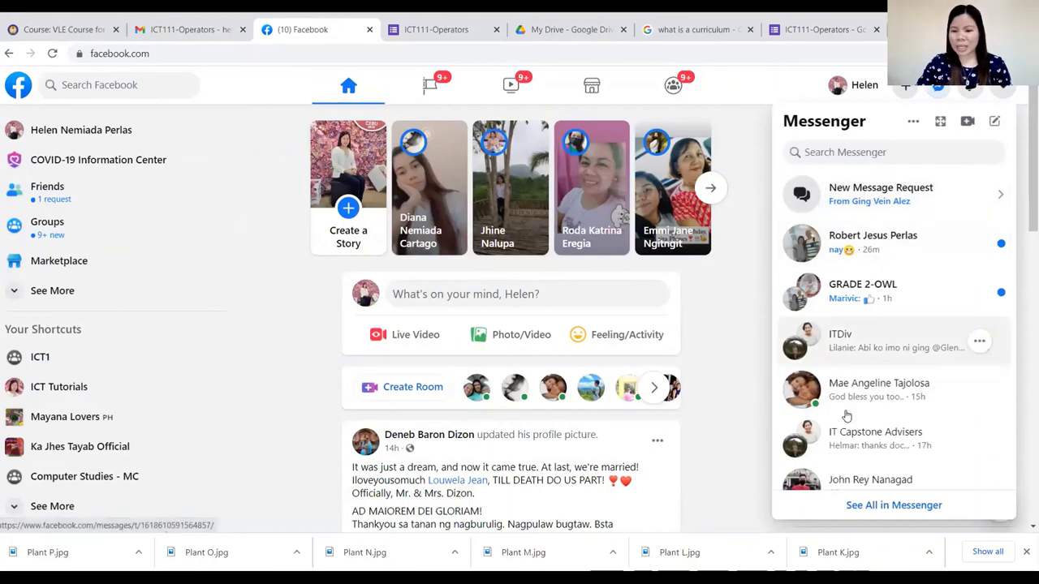
pyautogui.scroll(-2, 846, 414)
pyautogui.scroll(-5, 847, 414)
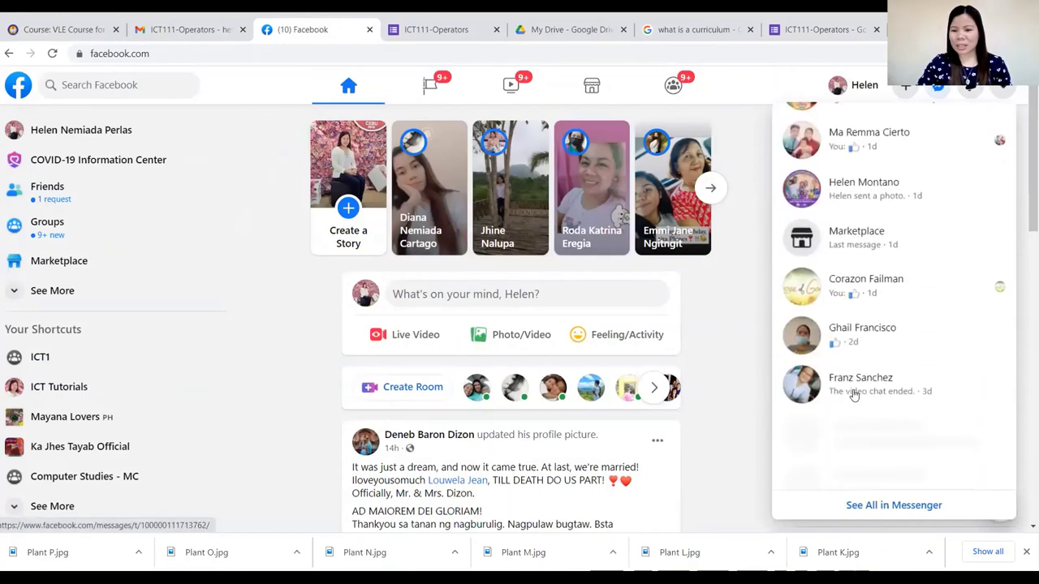
pyautogui.scroll(8, 884, 365)
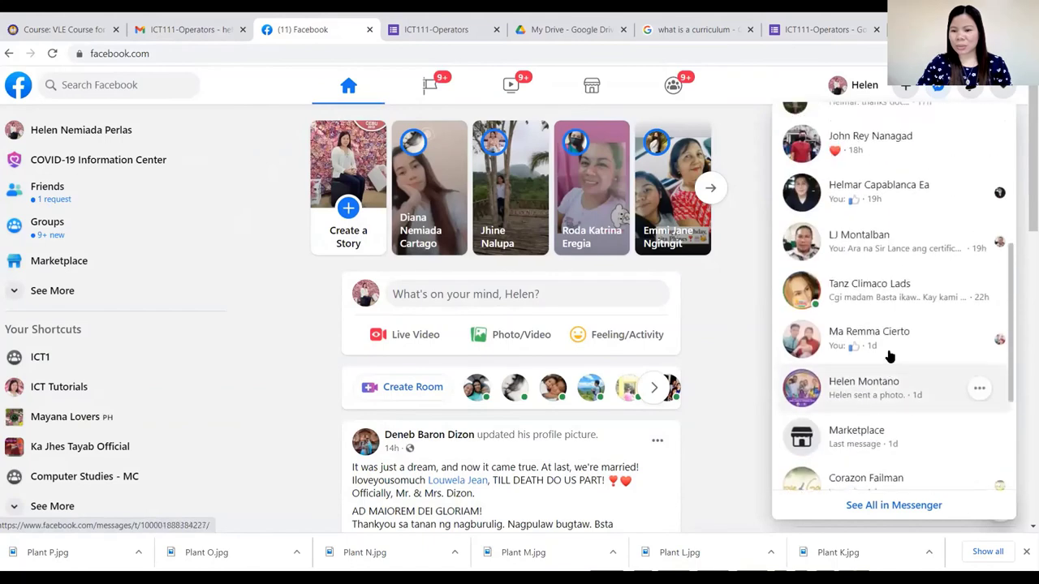
pyautogui.scroll(1, 893, 356)
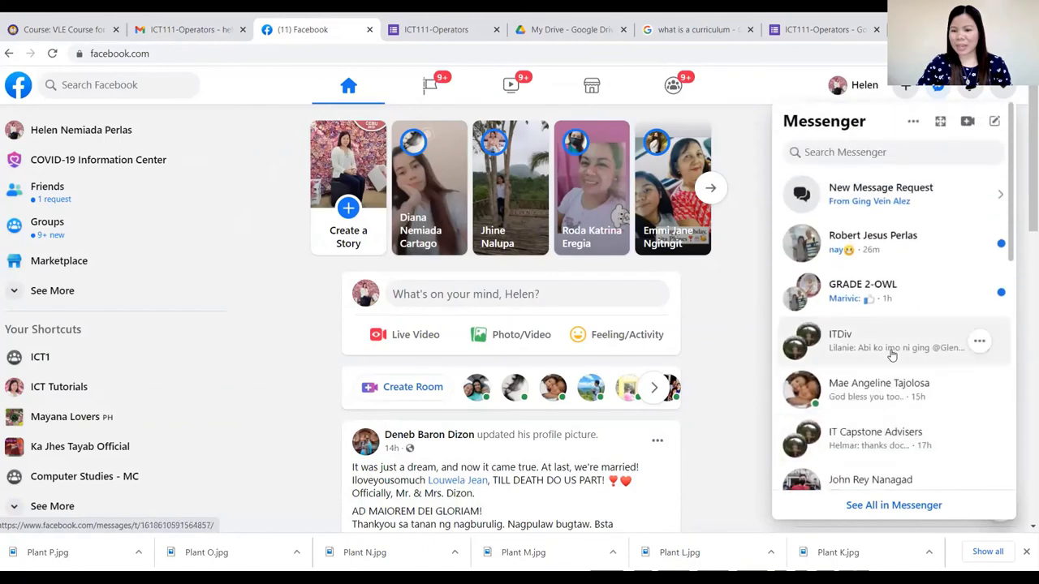
pyautogui.click(830, 148)
pyautogui.write('Helen')
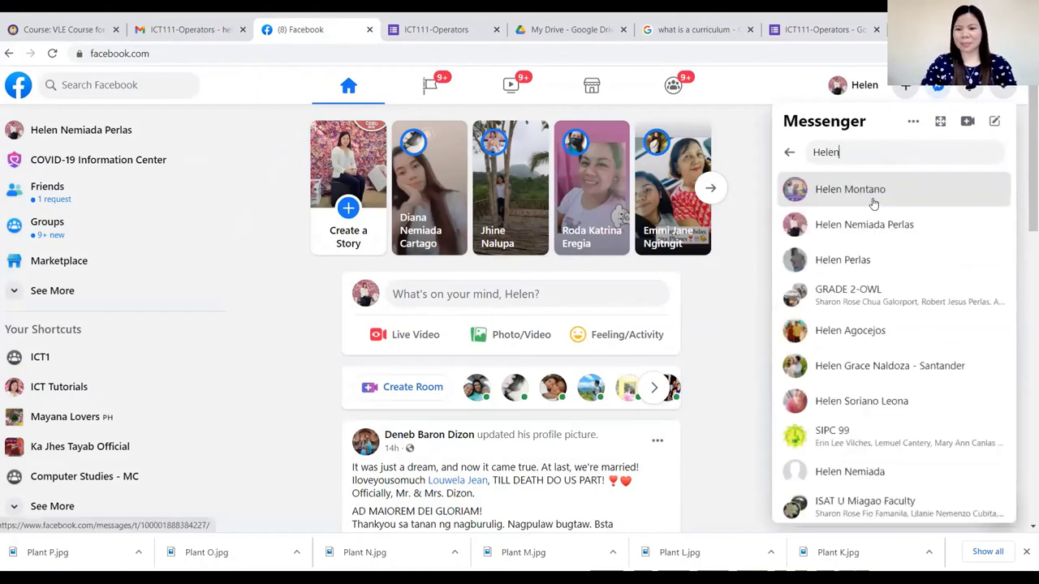
pyautogui.click(842, 262)
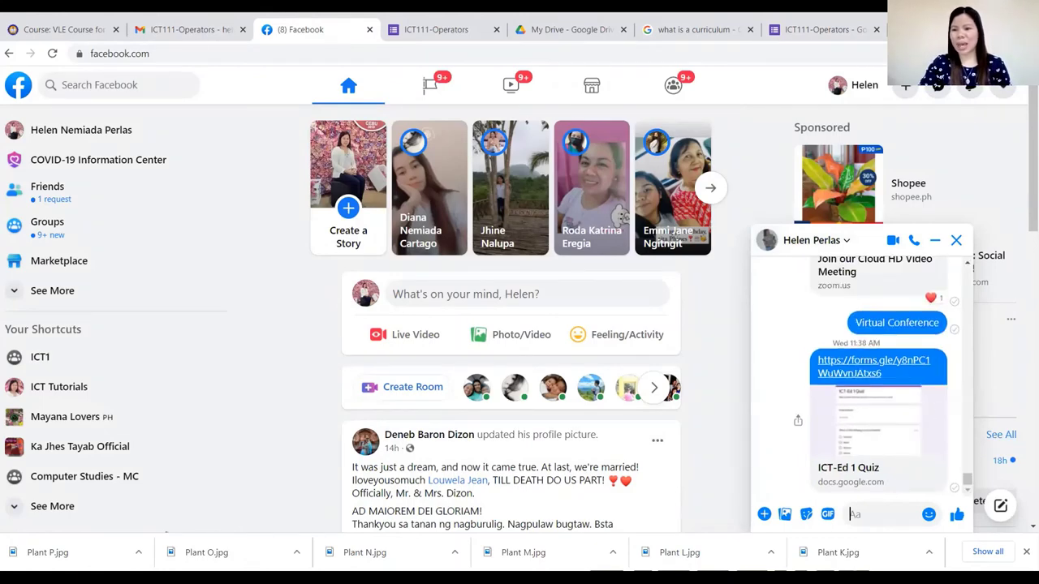
# Paste and send the forms.gle quiz link, then open it to the ICT111-Operators form.
pyautogui.rightClick(881, 514)
pyautogui.click(944, 410)
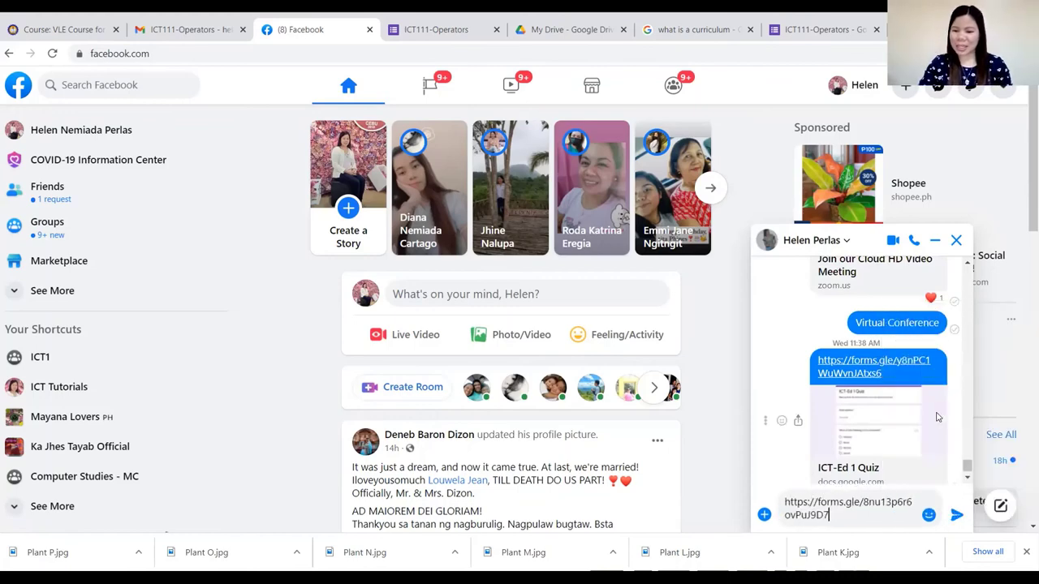
pyautogui.click(956, 515)
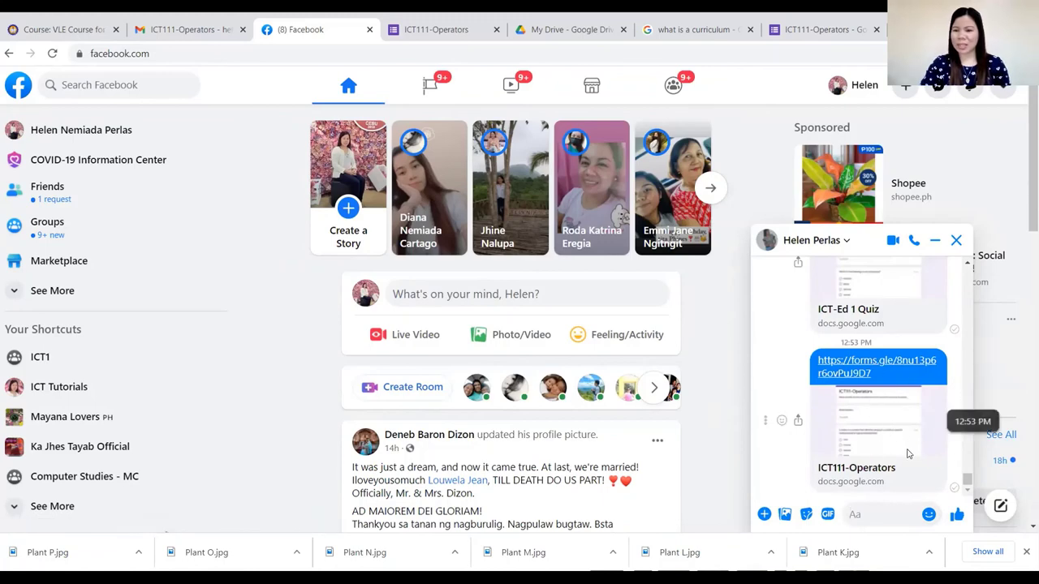
pyautogui.click(836, 372)
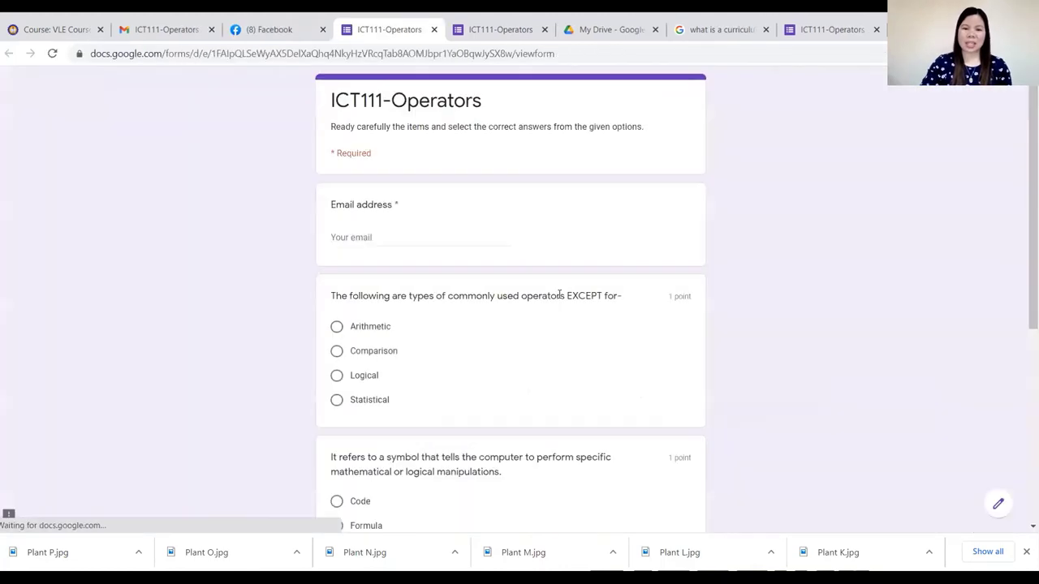
pyautogui.click(361, 235)
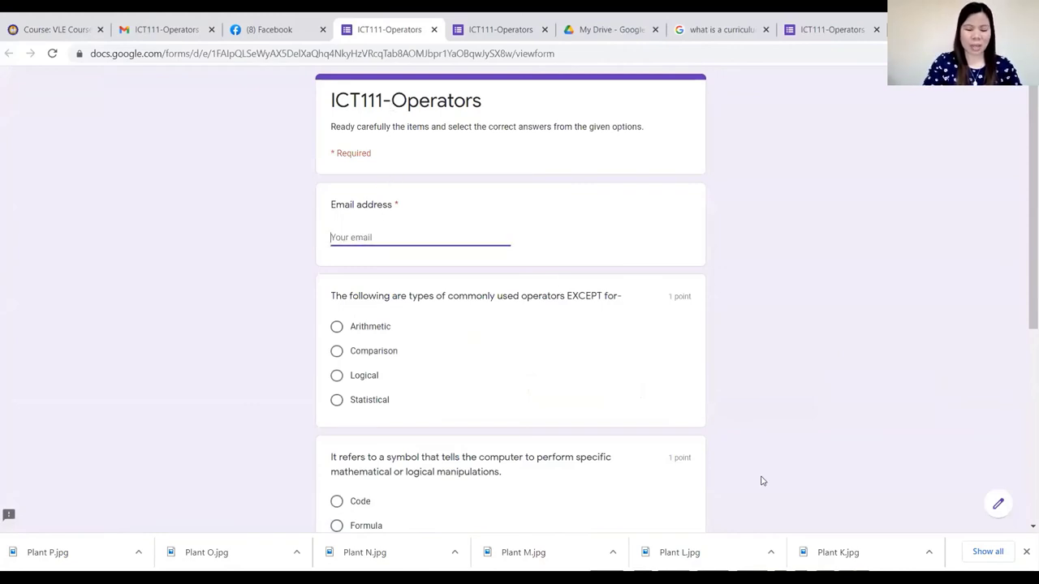
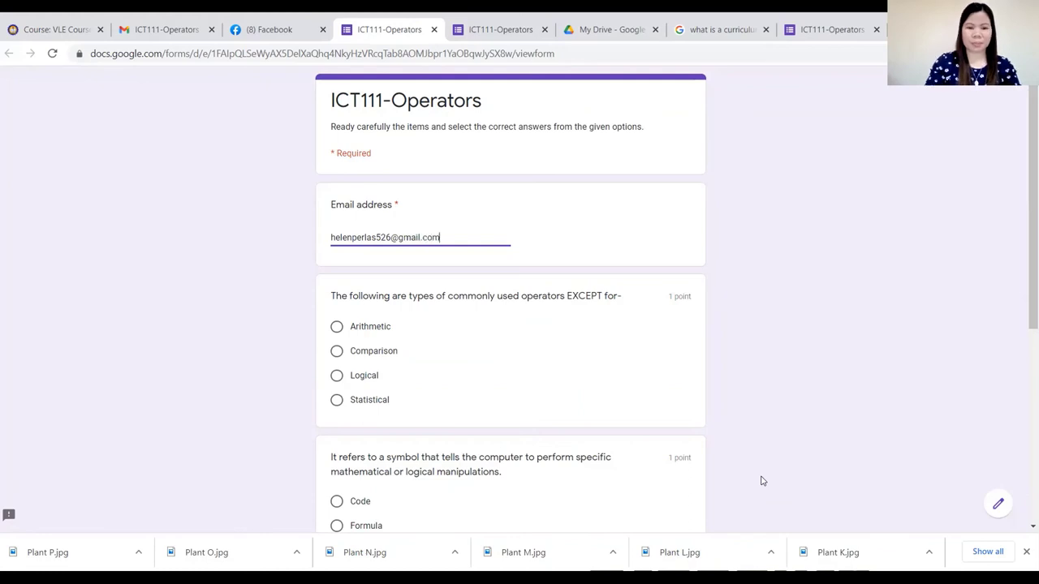
# Enter the respondent's email, choose Comparison, Operator and ^, and view the 4/5 score.
pyautogui.click(336, 350)
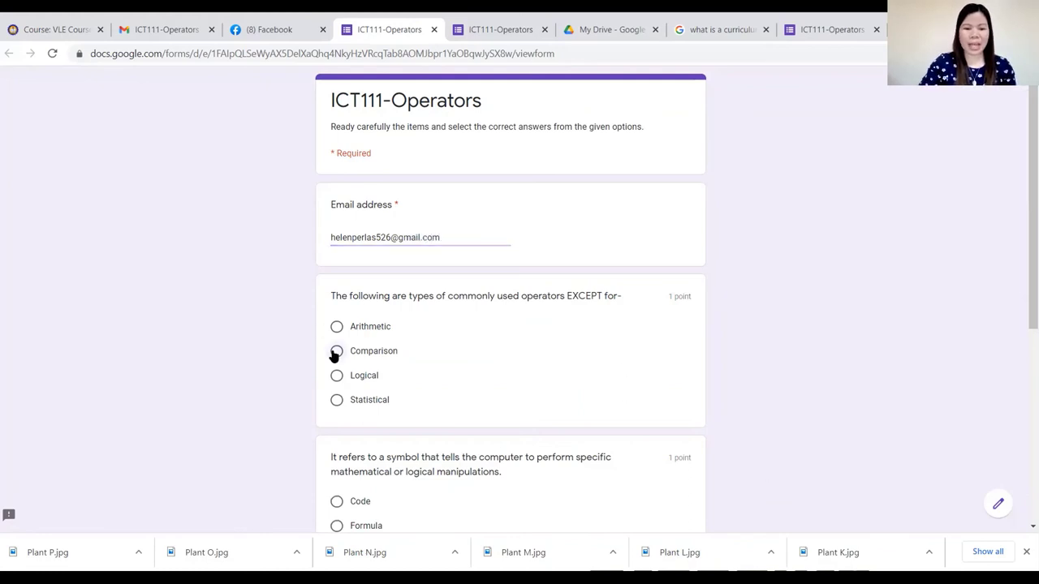
pyautogui.scroll(-2, 434, 387)
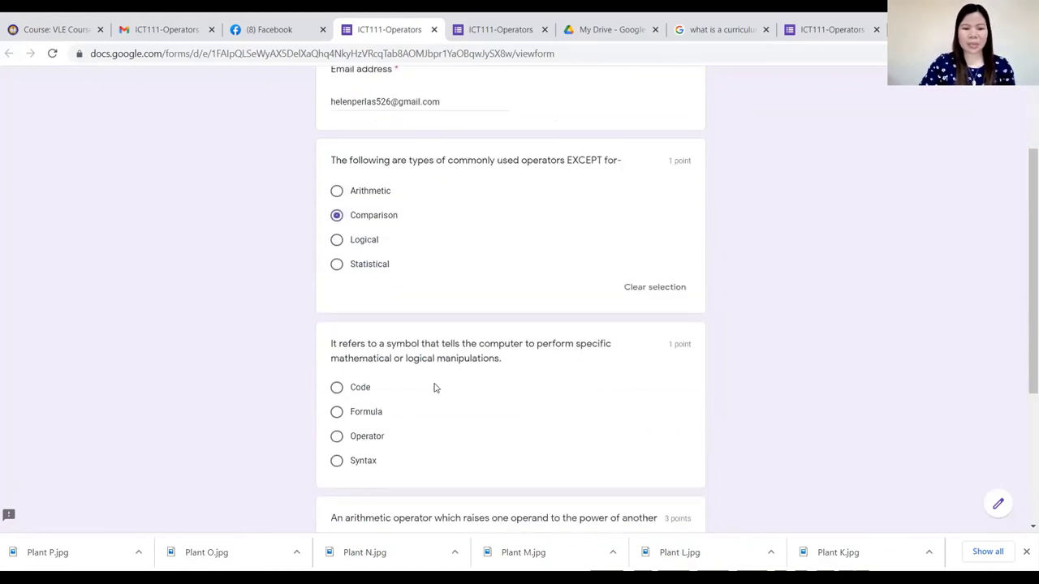
pyautogui.click(339, 437)
pyautogui.scroll(-3, 382, 438)
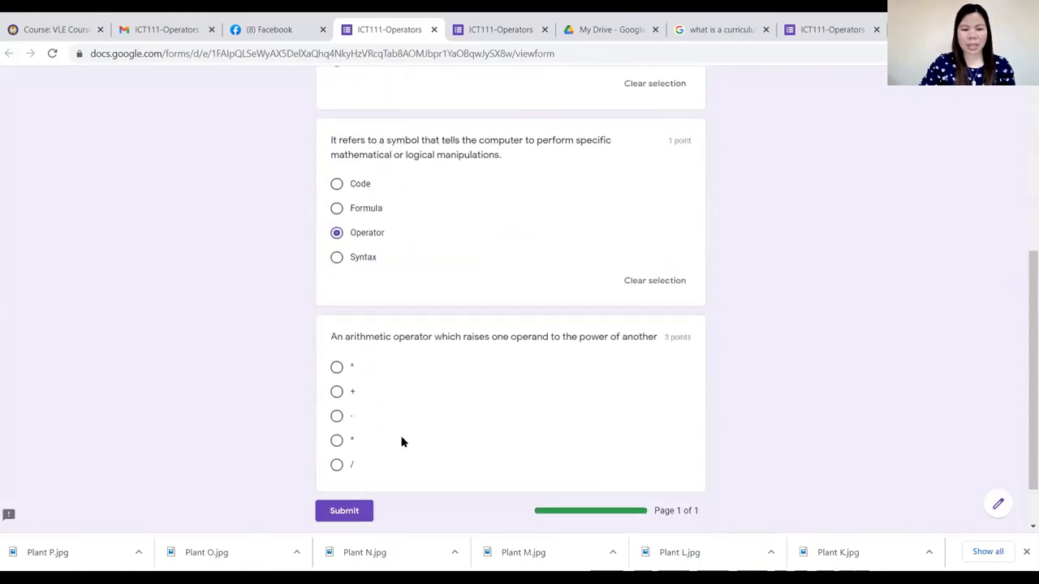
pyautogui.click(337, 369)
pyautogui.scroll(-2, 490, 417)
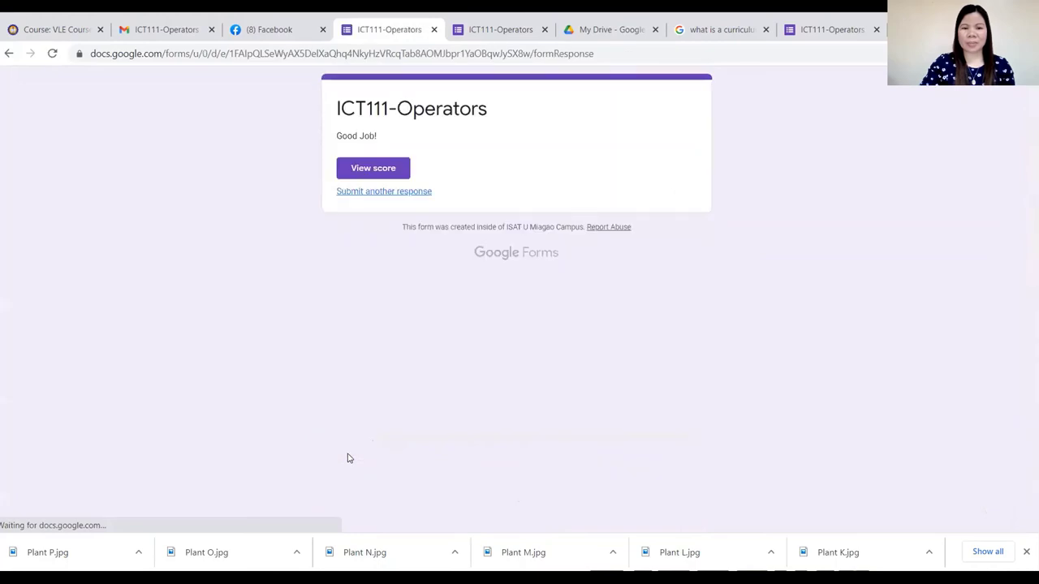
pyautogui.click(372, 170)
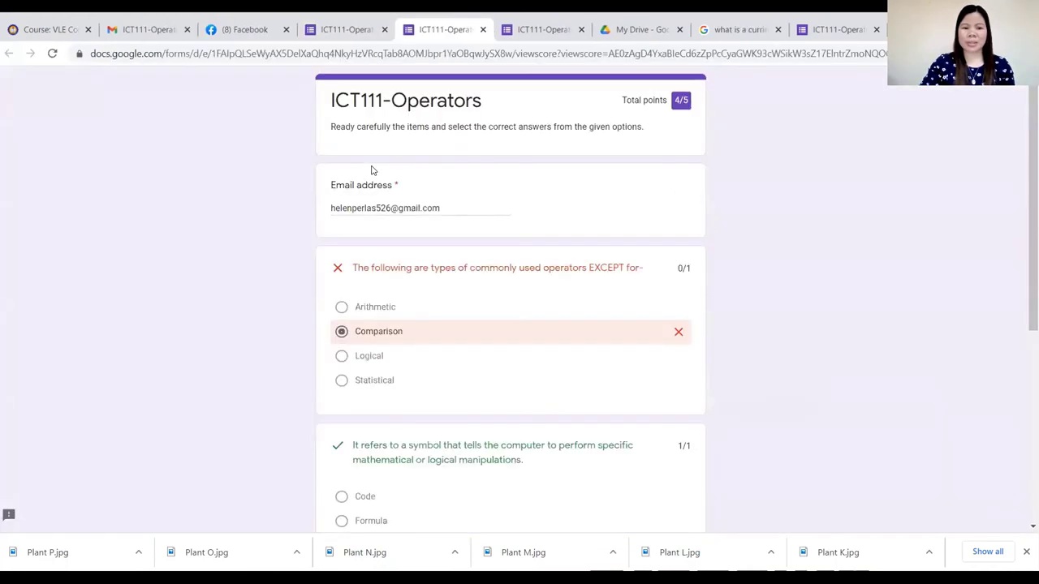
pyautogui.click(375, 30)
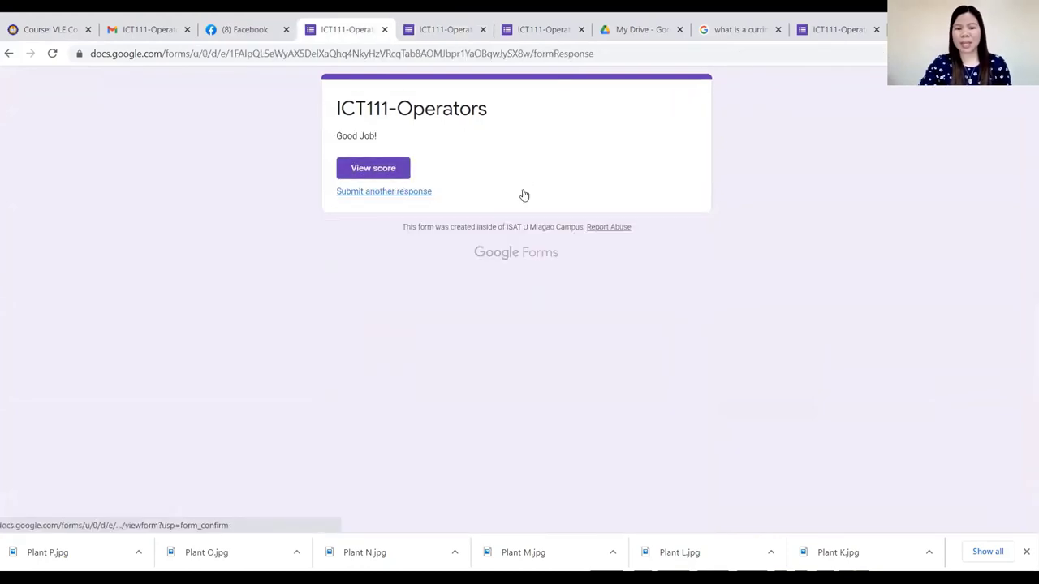
pyautogui.click(401, 194)
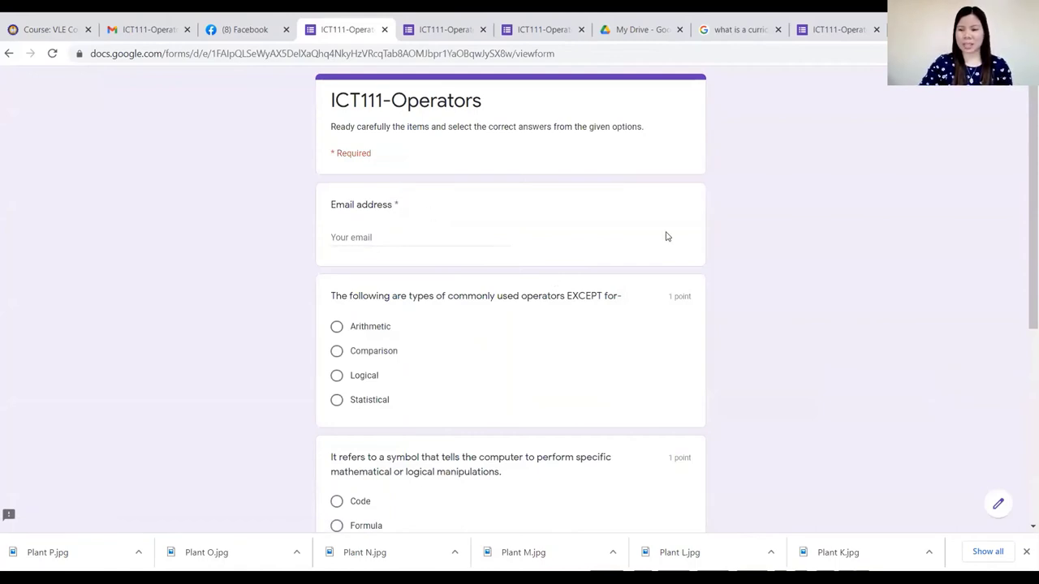
pyautogui.scroll(-1, 761, 405)
pyautogui.scroll(-4, 761, 405)
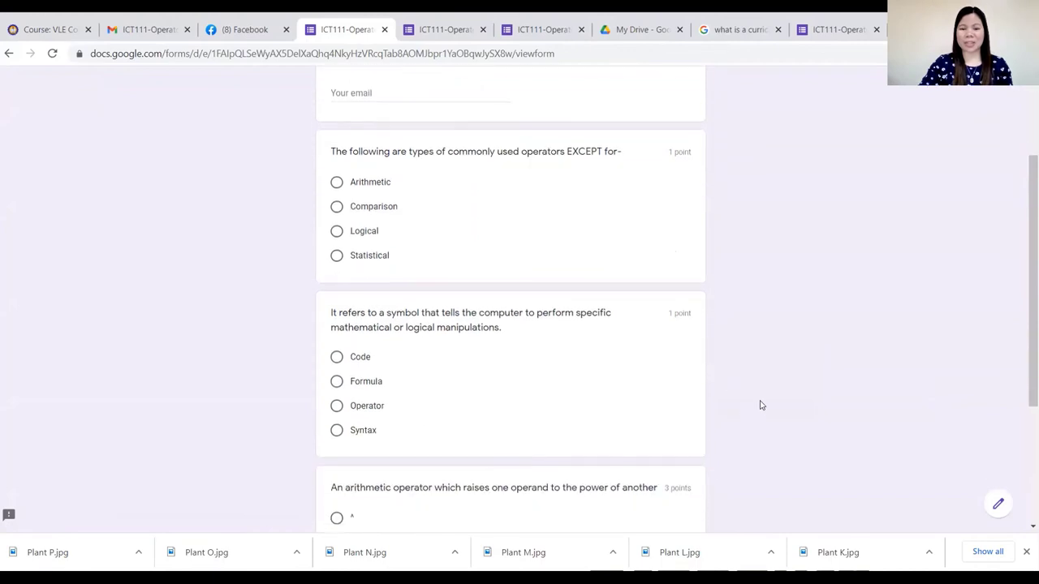
pyautogui.scroll(3, 753, 403)
pyautogui.scroll(2, 753, 403)
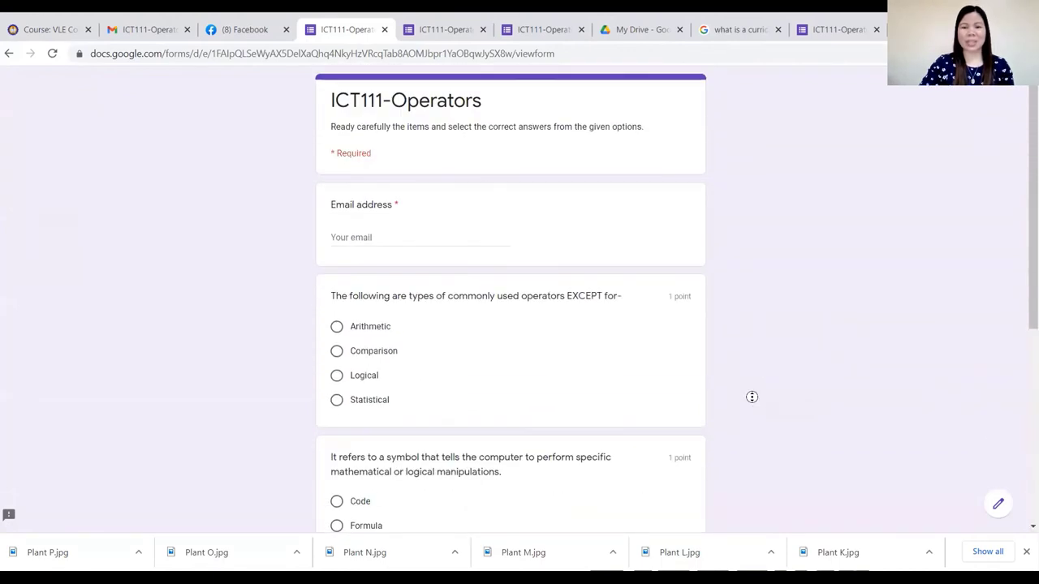
# Close the blank quiz copy and both graded response tabs, returning to the form editor.
pyautogui.click(383, 31)
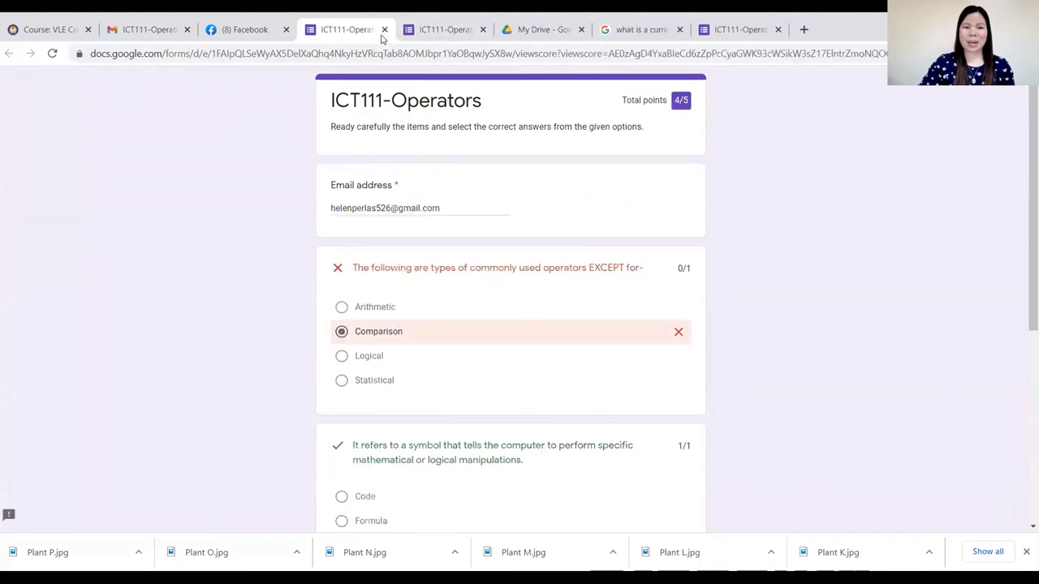
pyautogui.click(382, 36)
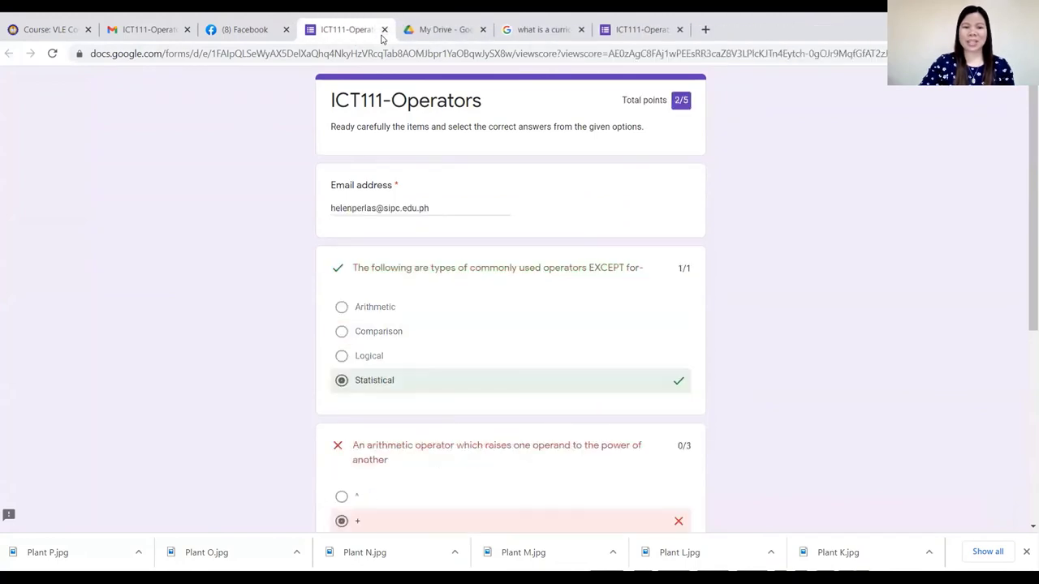
pyautogui.click(381, 34)
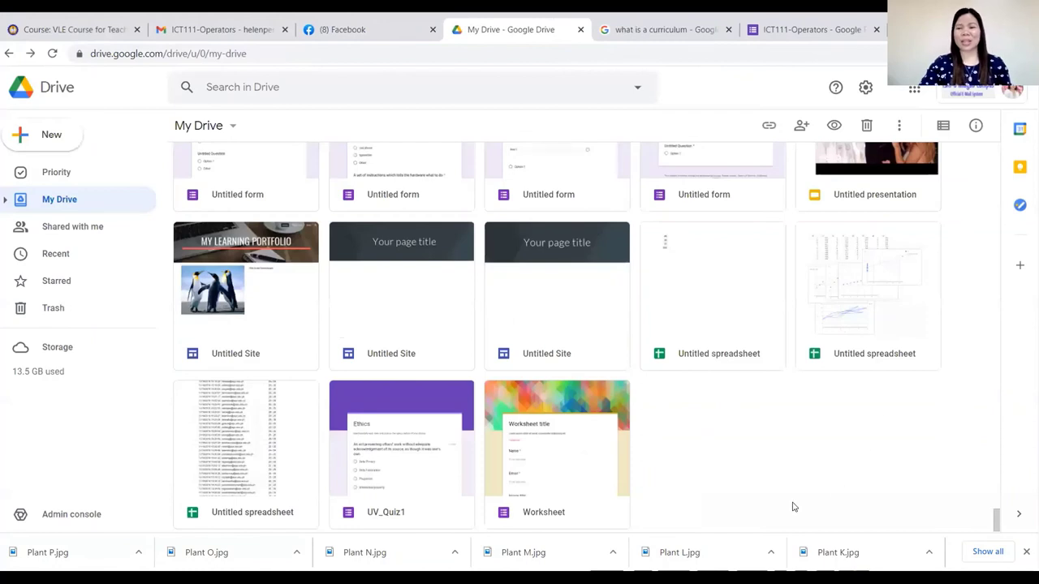
pyautogui.click(809, 31)
# Dismiss the Send dialog and review 2 responses: average 3/5, median 2/5, range 2–4.
pyautogui.click(671, 113)
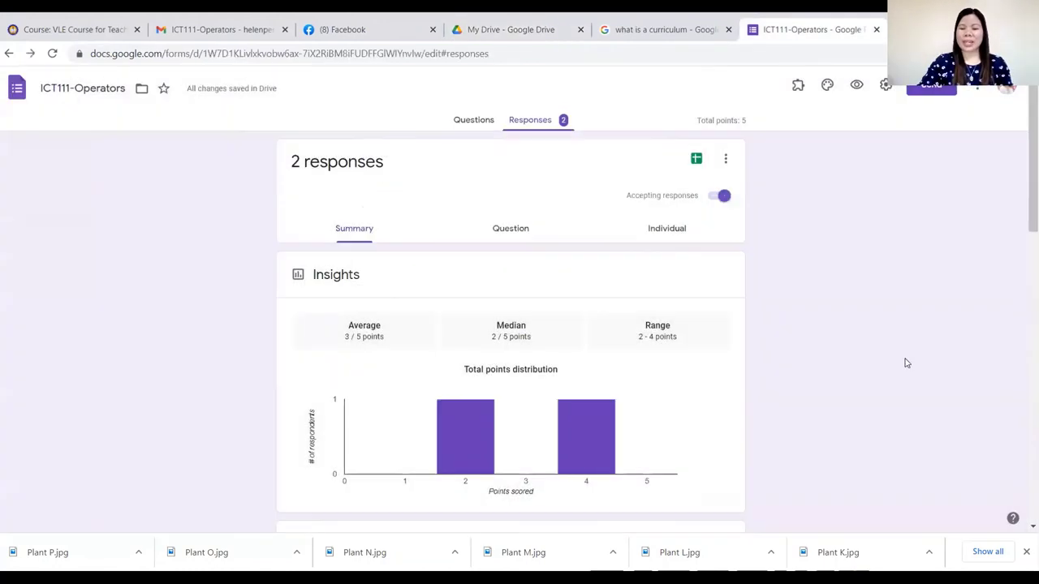
pyautogui.click(542, 127)
pyautogui.scroll(-4, 524, 203)
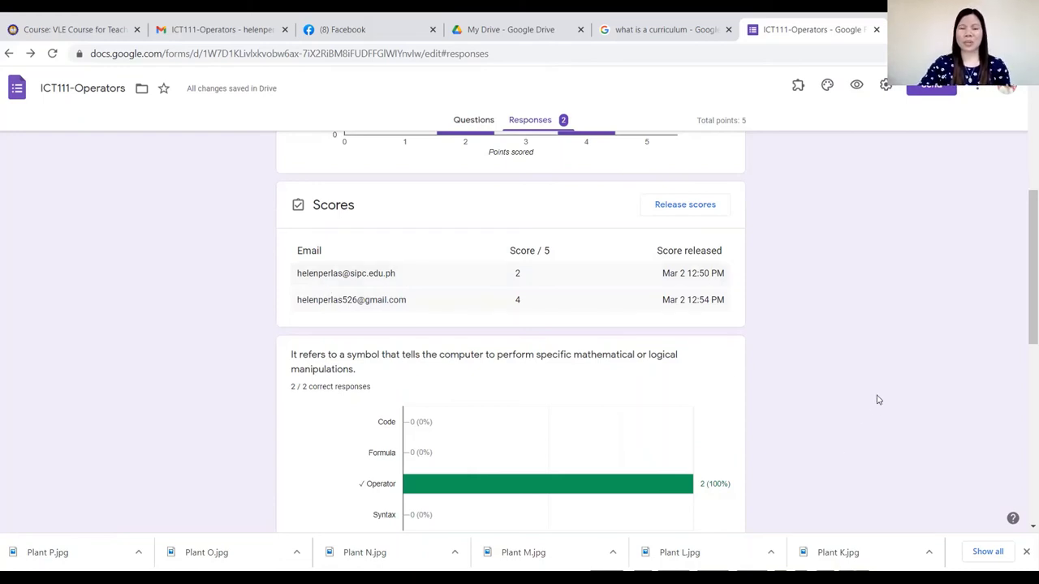
pyautogui.scroll(4, 860, 409)
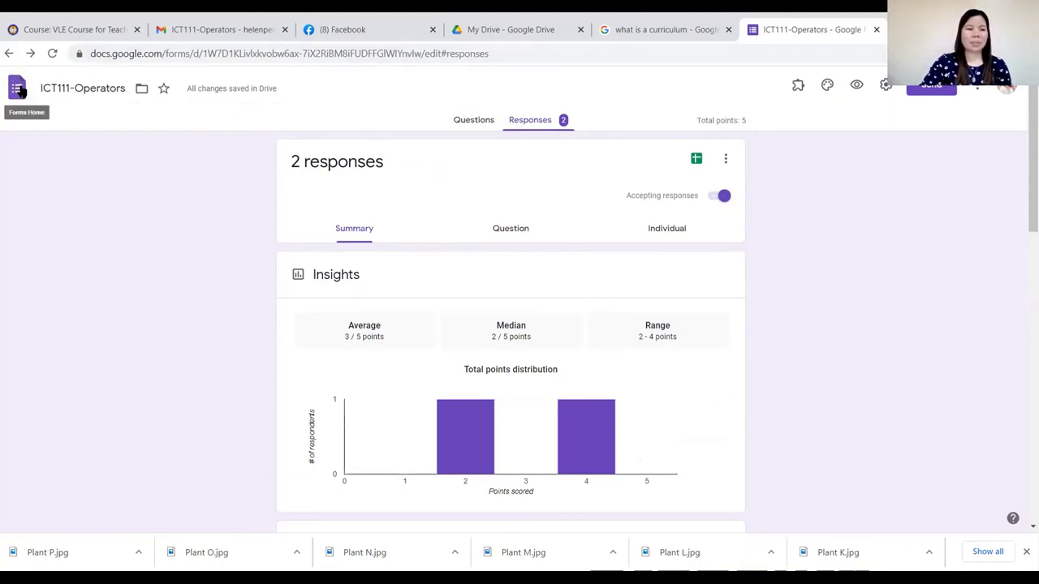
# Dismiss the move-to-folder panel, go back to Forms home, and close that tab.
pyautogui.click(141, 89)
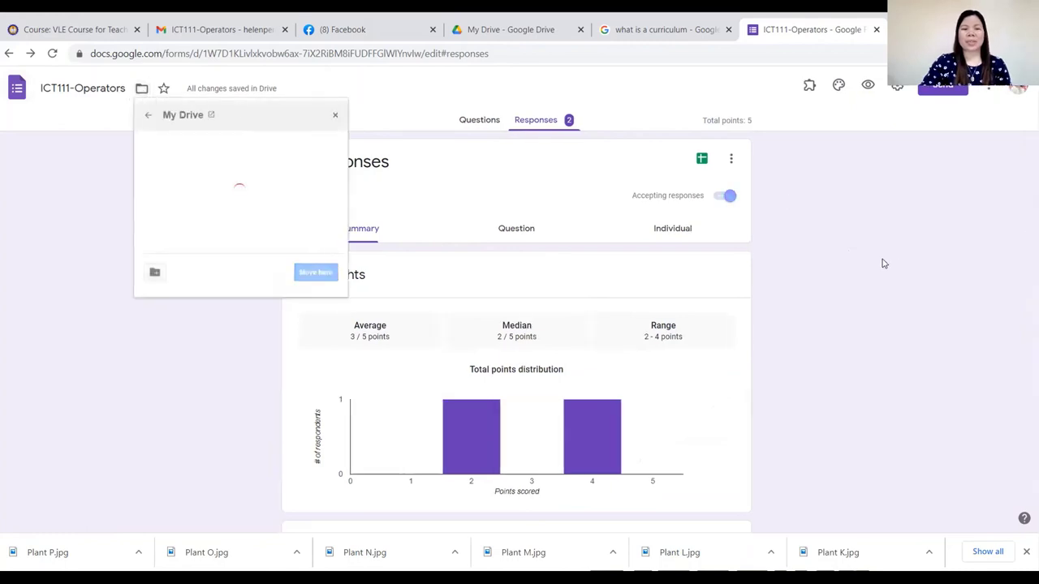
pyautogui.click(981, 140)
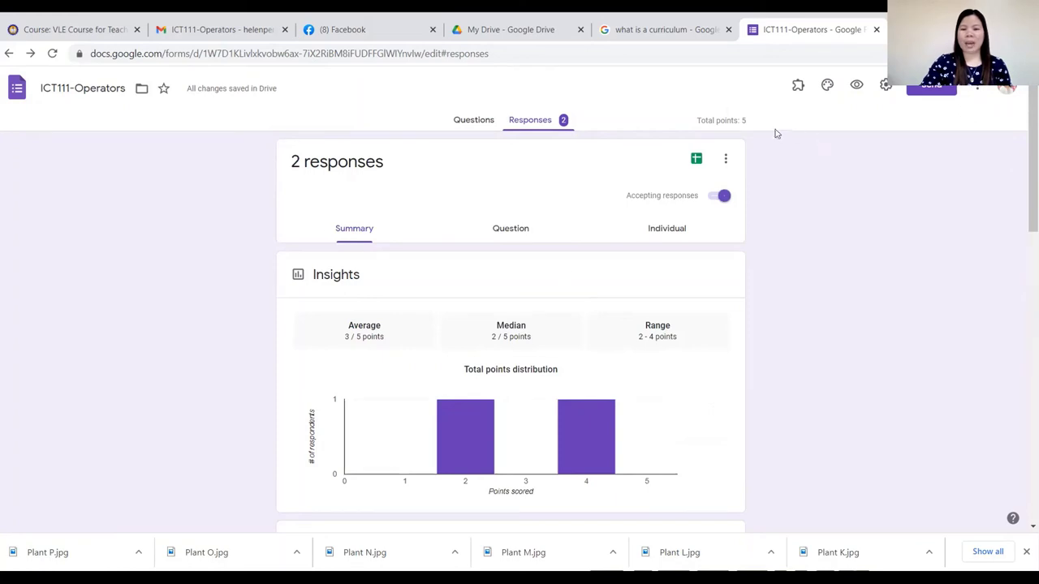
pyautogui.click(8, 55)
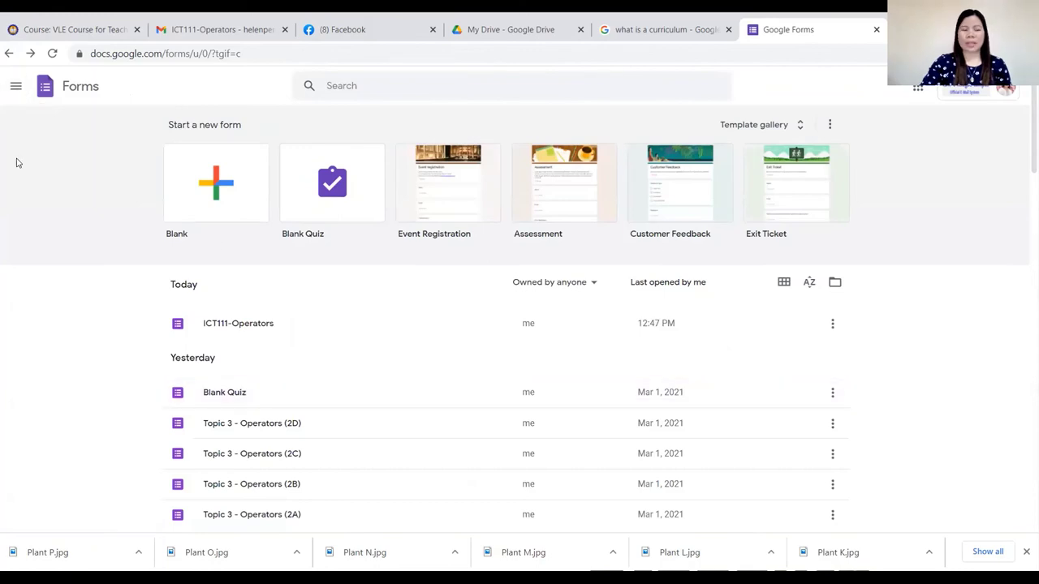
pyautogui.scroll(-1, 984, 310)
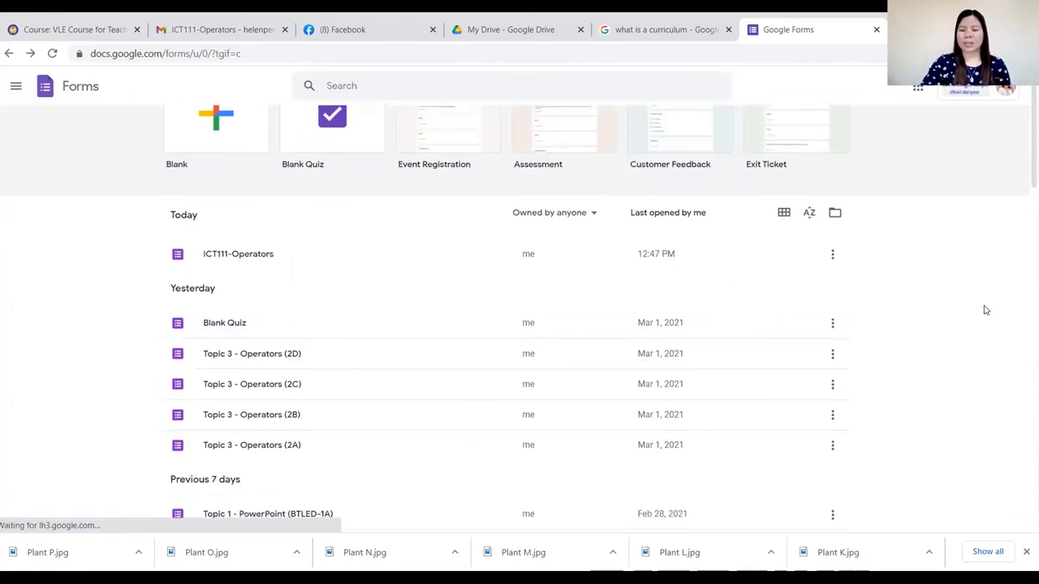
pyautogui.scroll(1, 982, 309)
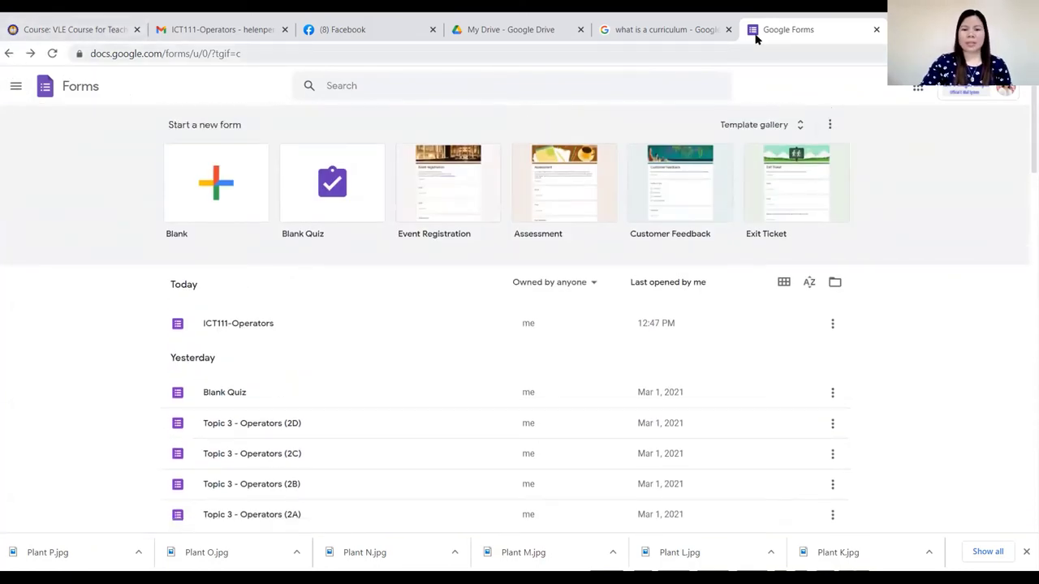
pyautogui.click(876, 29)
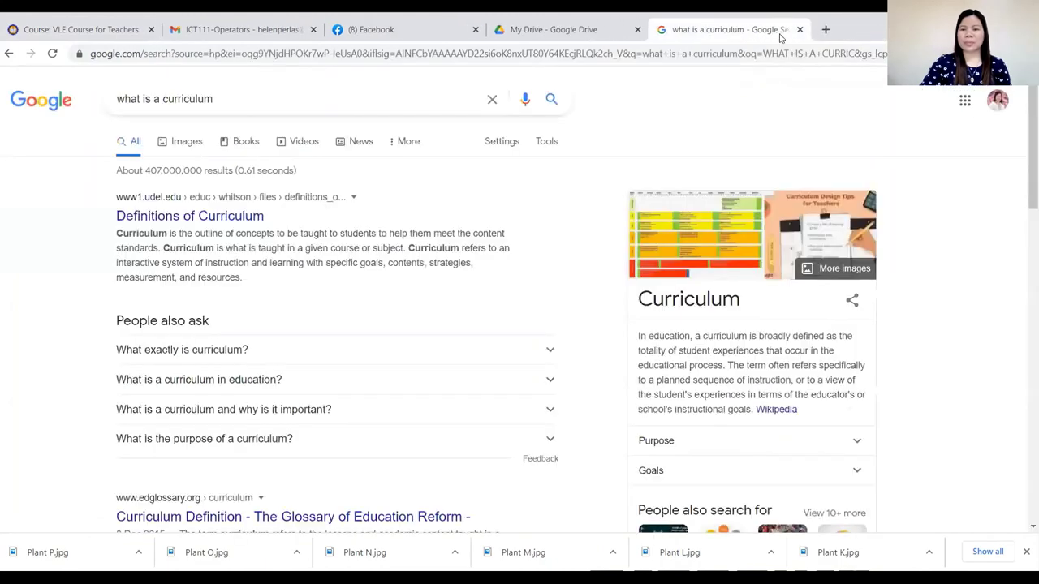
# Close the curriculum search tab and launch Google Forms from Drive's Google apps list.
pyautogui.click(799, 29)
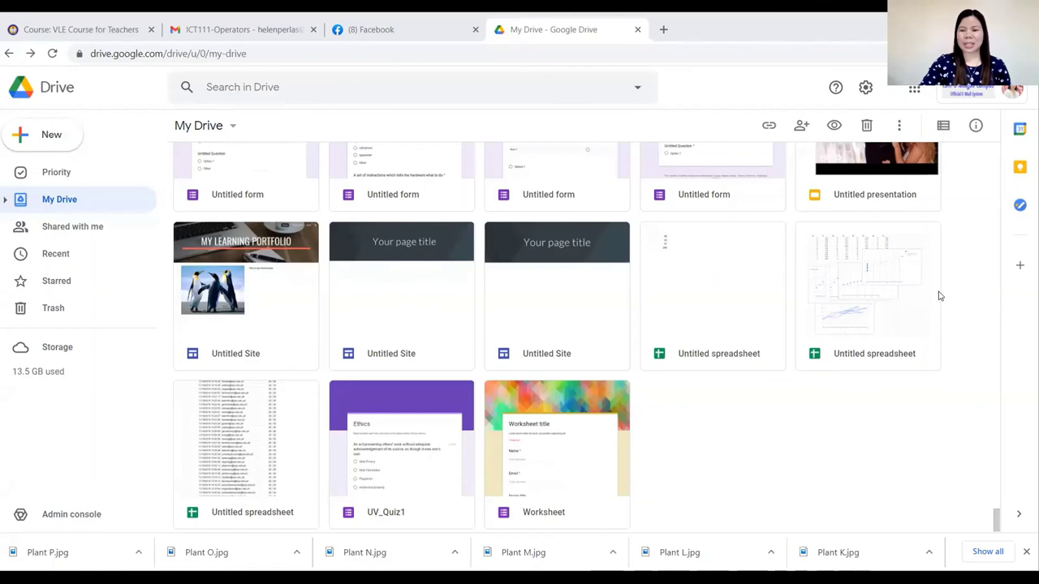
pyautogui.scroll(3, 963, 263)
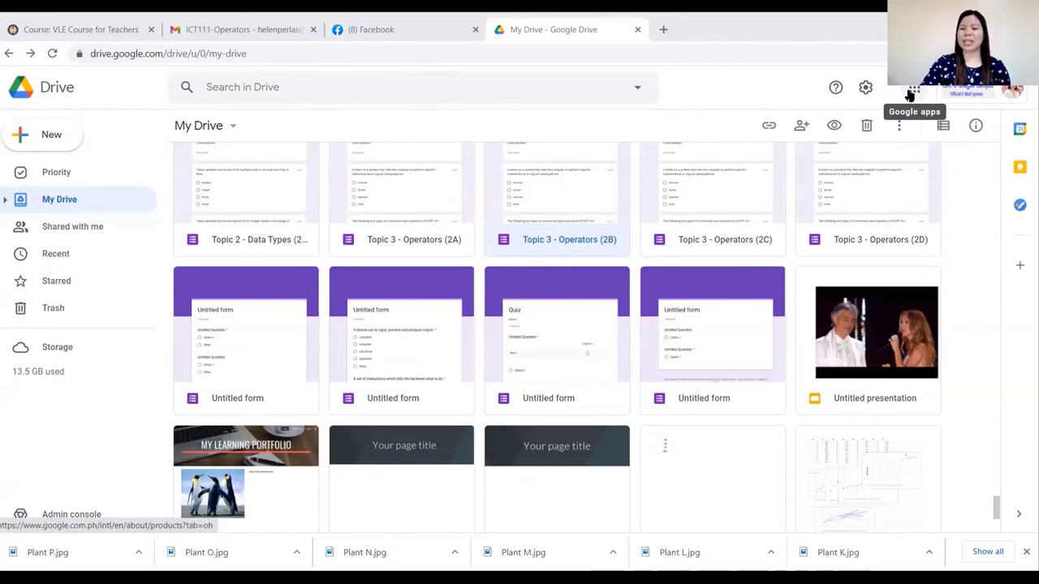
pyautogui.click(910, 93)
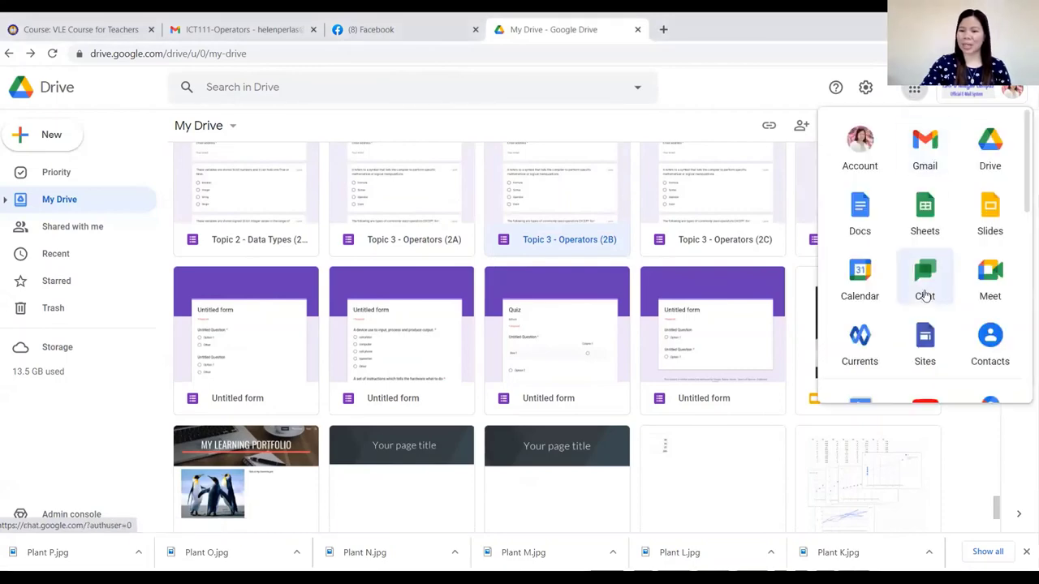
pyautogui.scroll(-3, 925, 284)
pyautogui.scroll(-2, 921, 325)
pyautogui.click(922, 271)
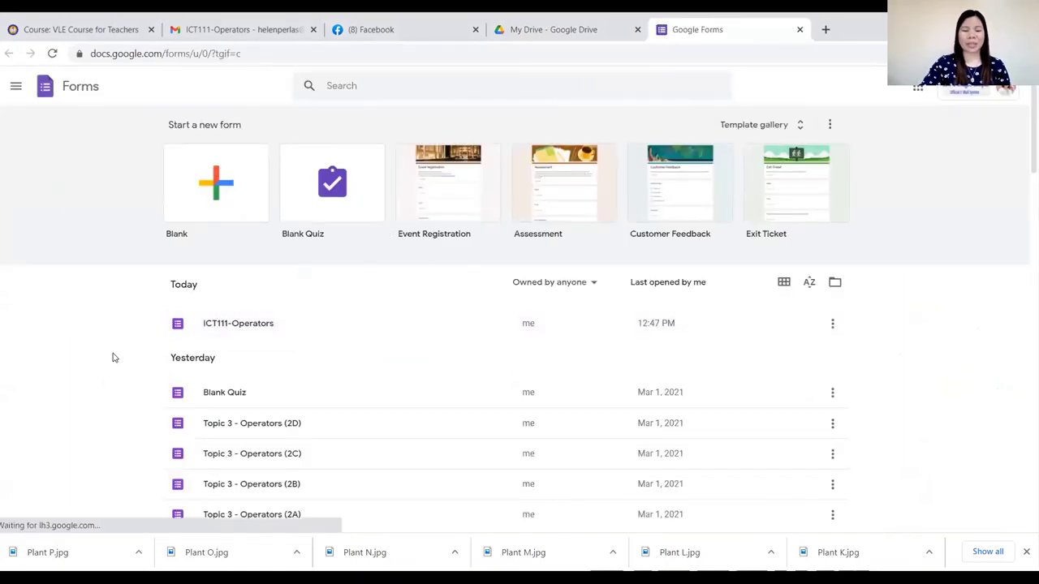
pyautogui.scroll(-1, 111, 358)
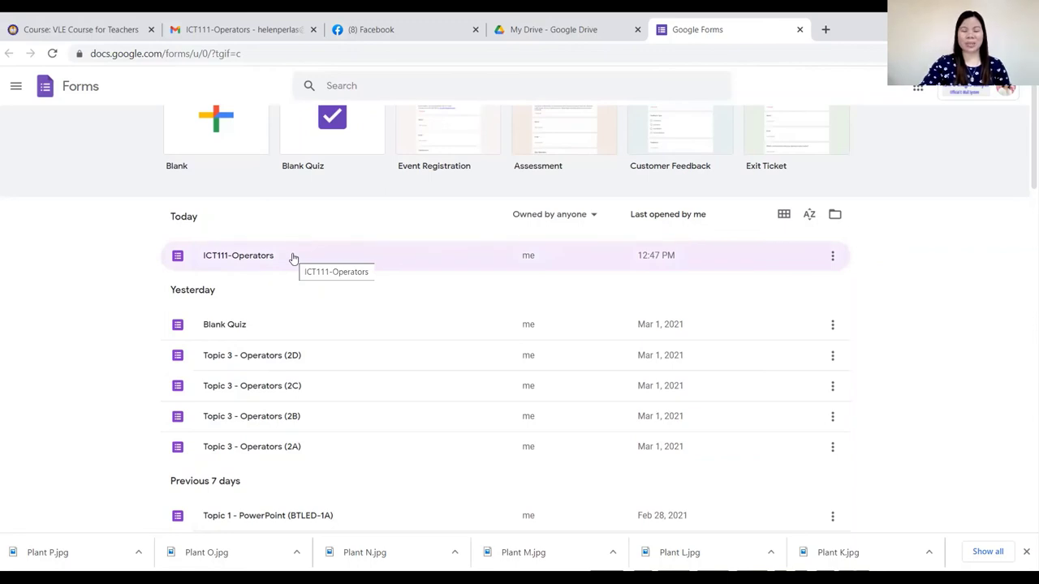
# Reopen ICT111-Operators in the editor and duplicate the power-operator question.
pyautogui.click(231, 255)
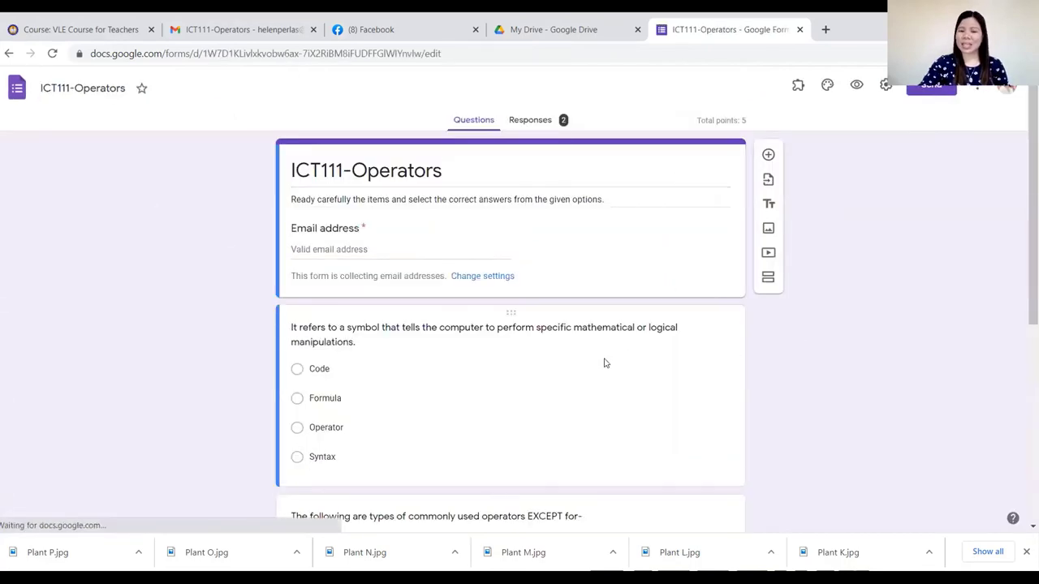
pyautogui.scroll(-3, 539, 351)
pyautogui.scroll(-2, 540, 350)
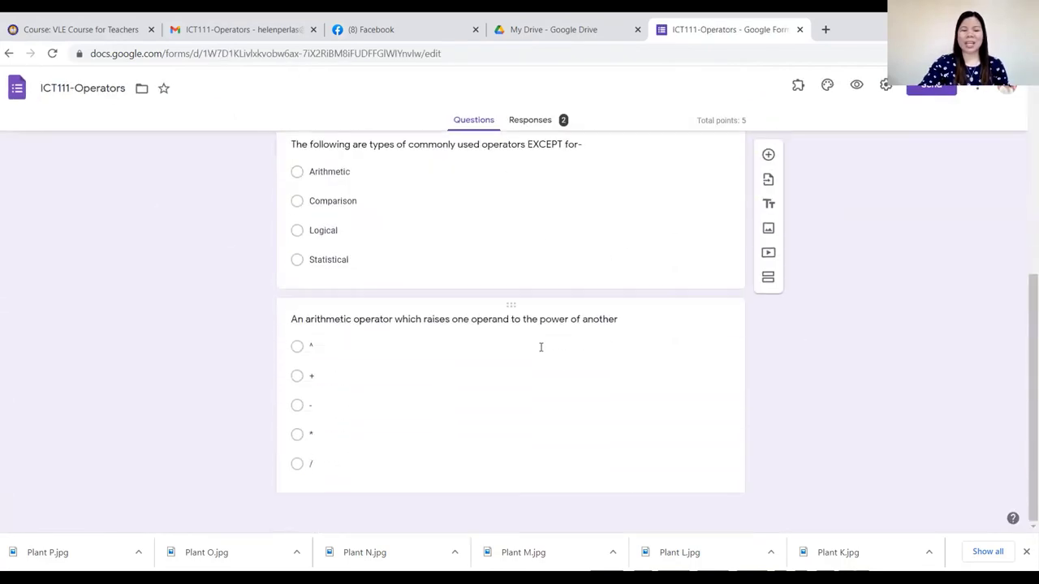
pyautogui.click(347, 456)
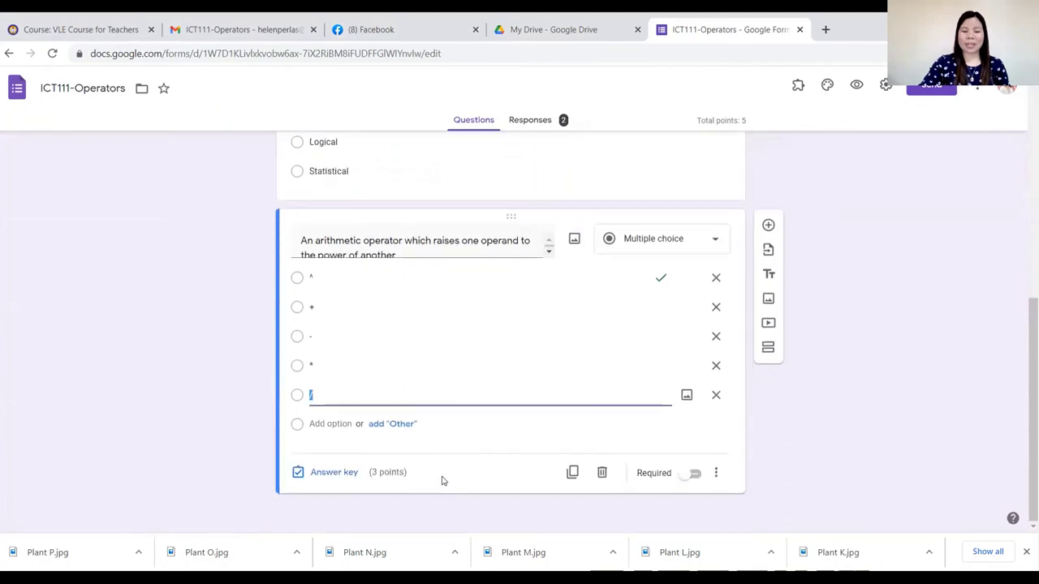
pyautogui.click(571, 471)
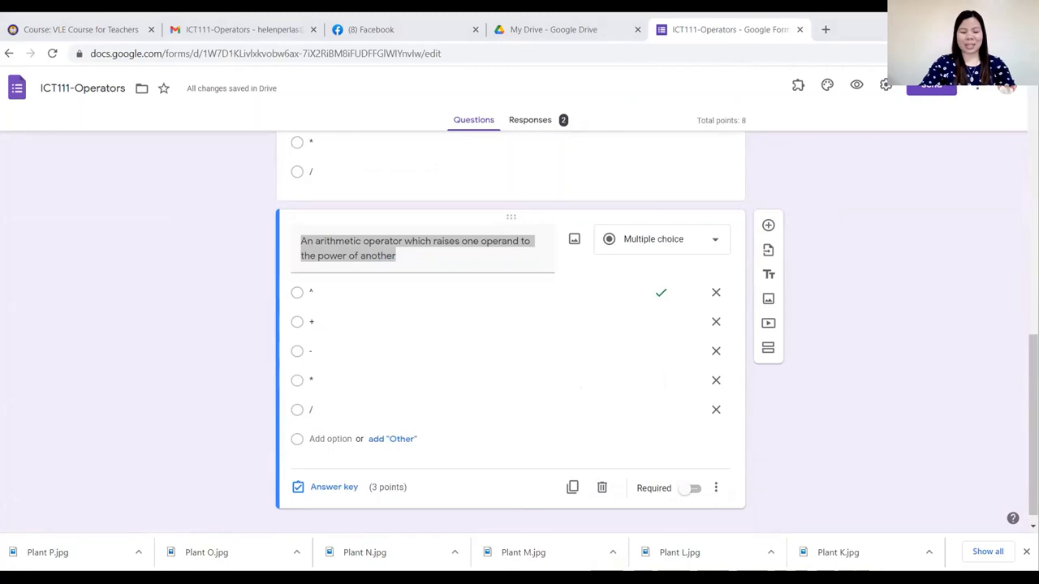
# Replace the copy's title with the pasted question about comparison operators supported by VB.Net.
pyautogui.rightClick(350, 254)
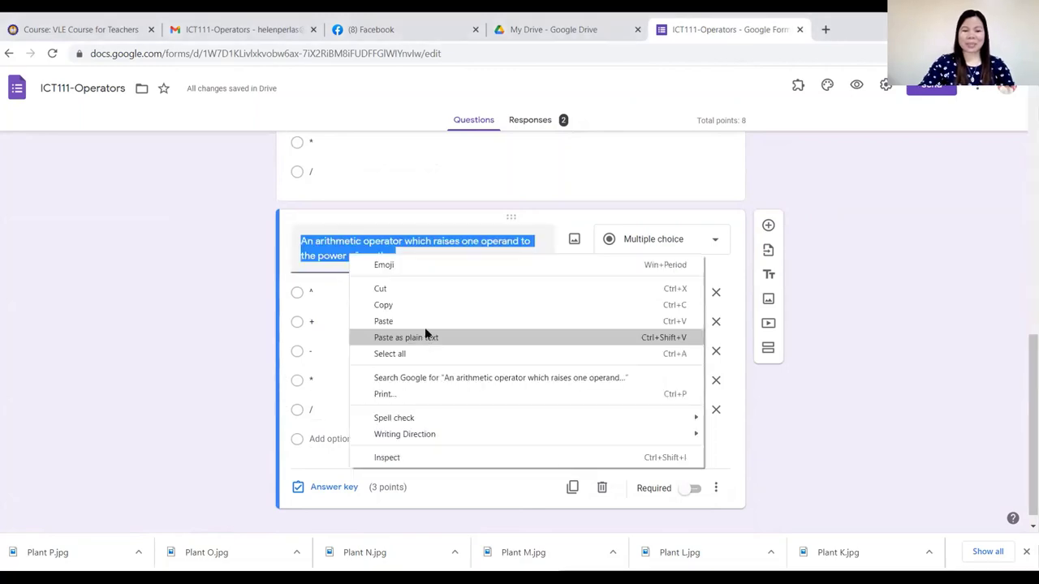
pyautogui.click(408, 321)
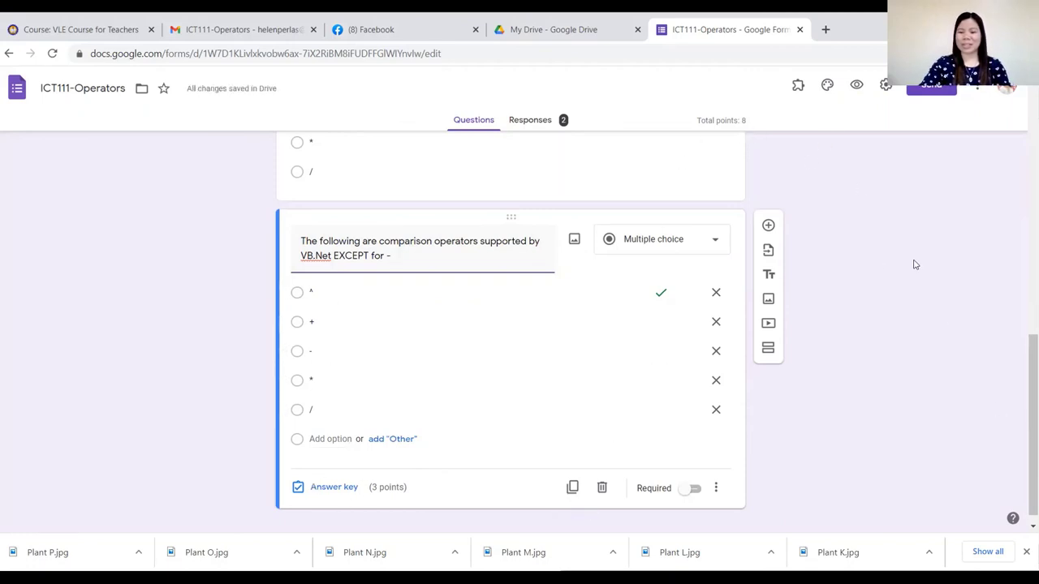
pyautogui.scroll(10, 849, 336)
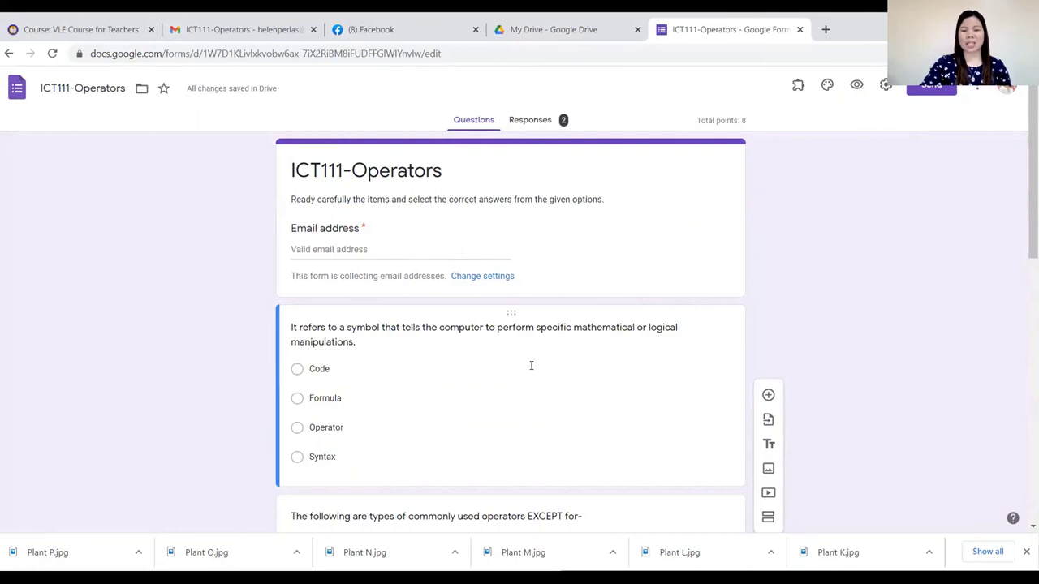
pyautogui.scroll(-5, 531, 366)
pyautogui.scroll(3, 531, 366)
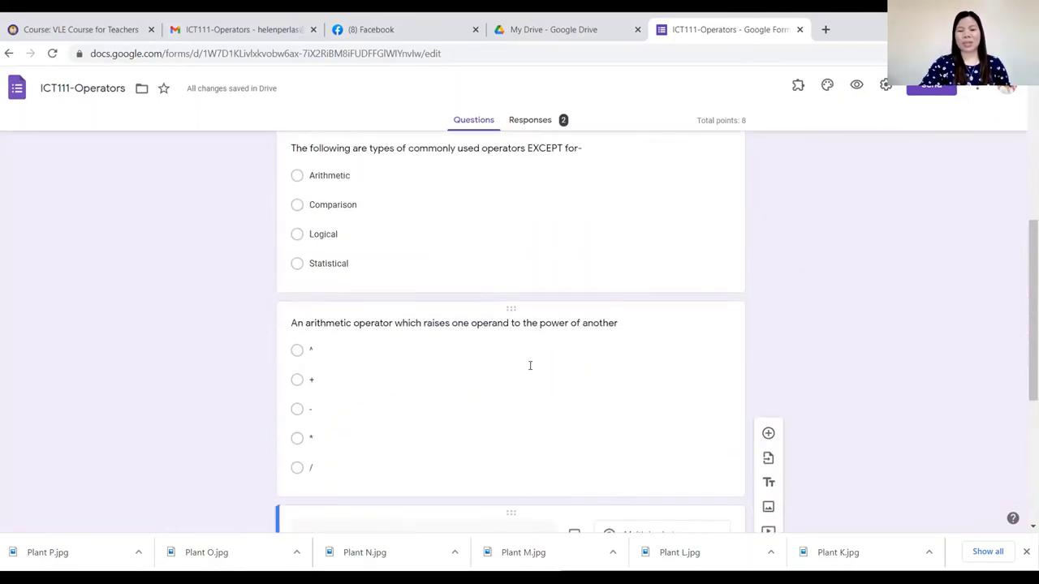
pyautogui.scroll(3, 530, 366)
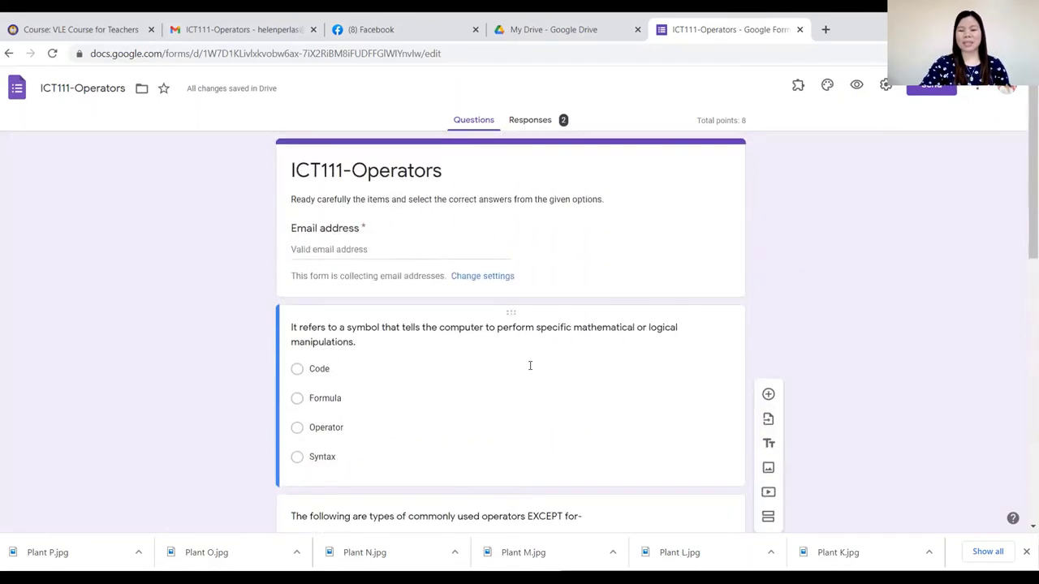